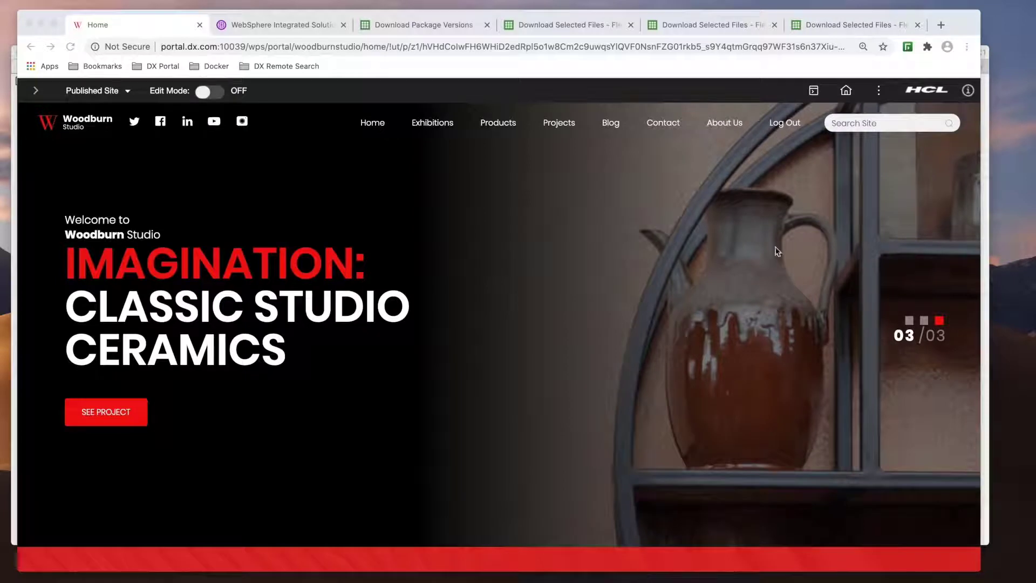
- Open the site switcher to list Woodburn Studio and Practitioner Studio
click(814, 91)
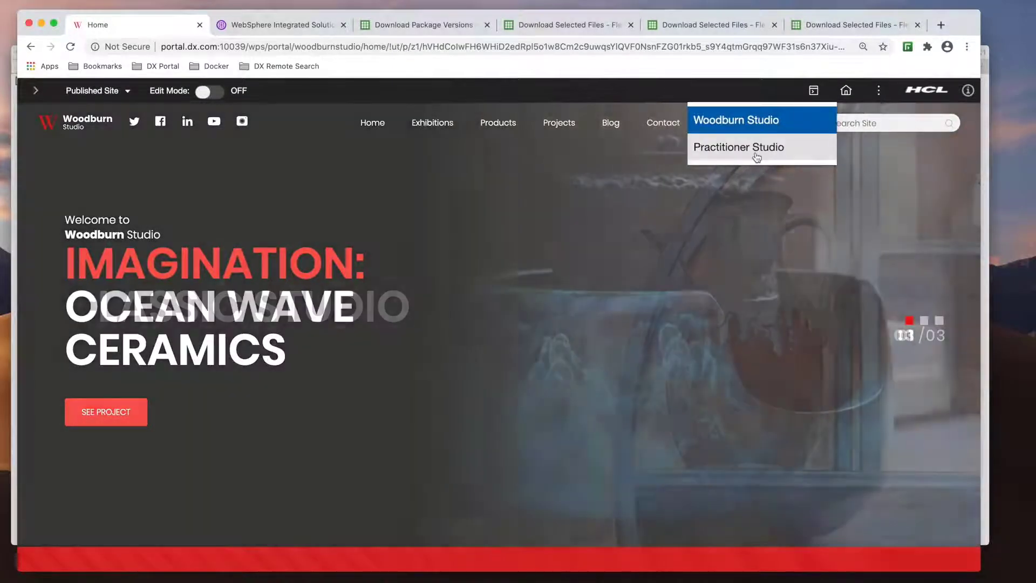
- Switch to Practitioner Studio and go to Administration > Search > Settings
click(764, 147)
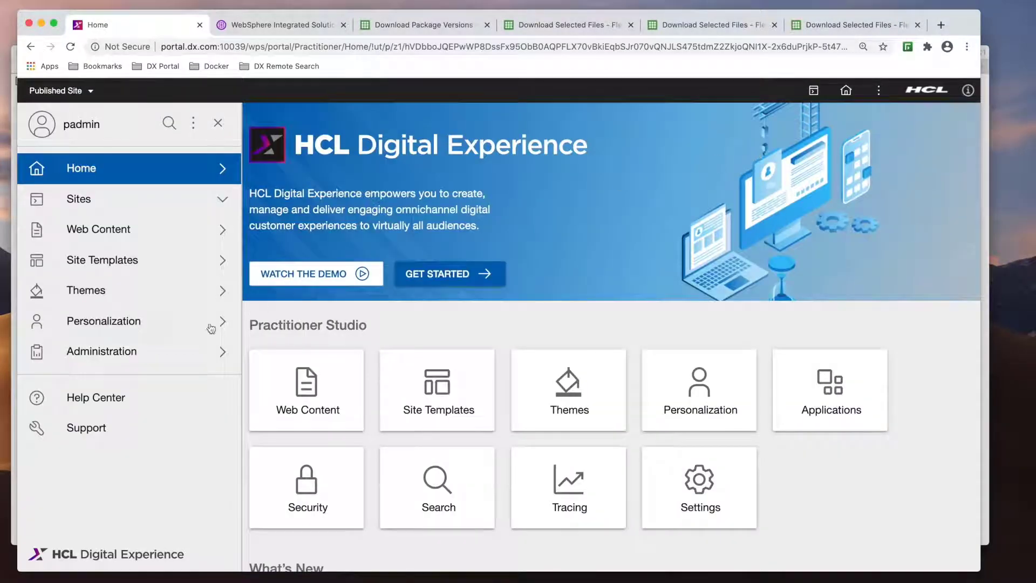
click(149, 352)
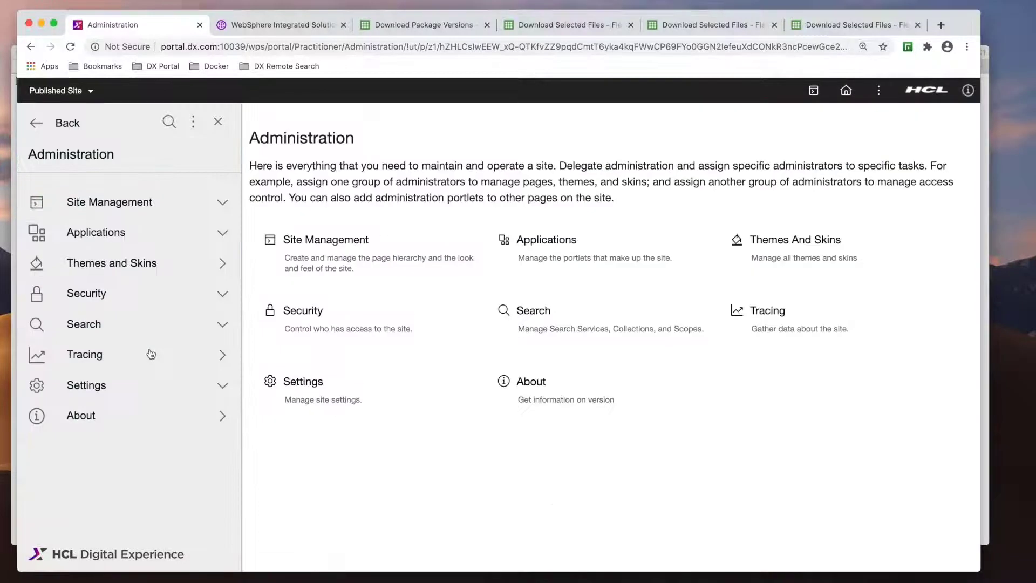
click(96, 325)
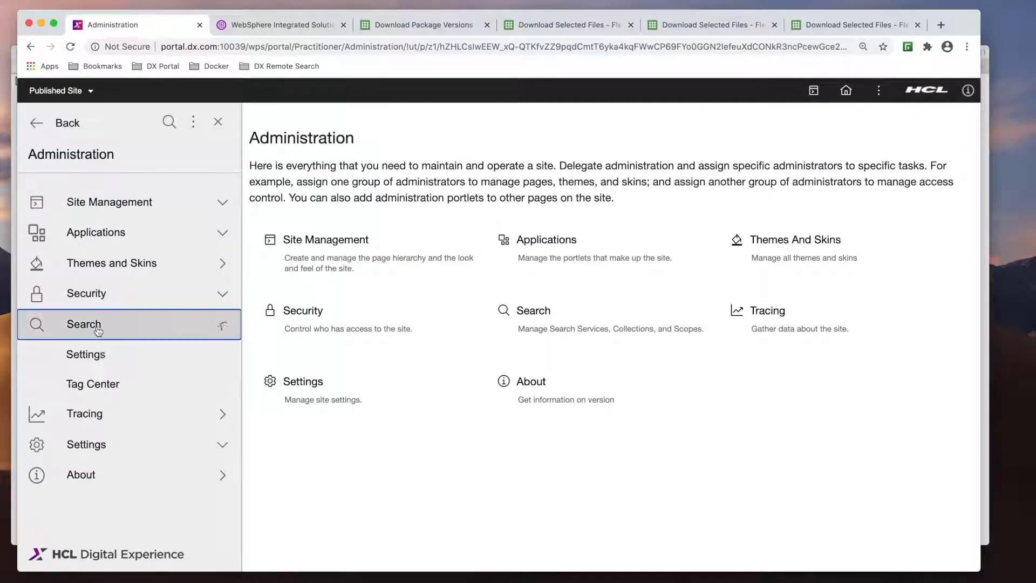
click(99, 360)
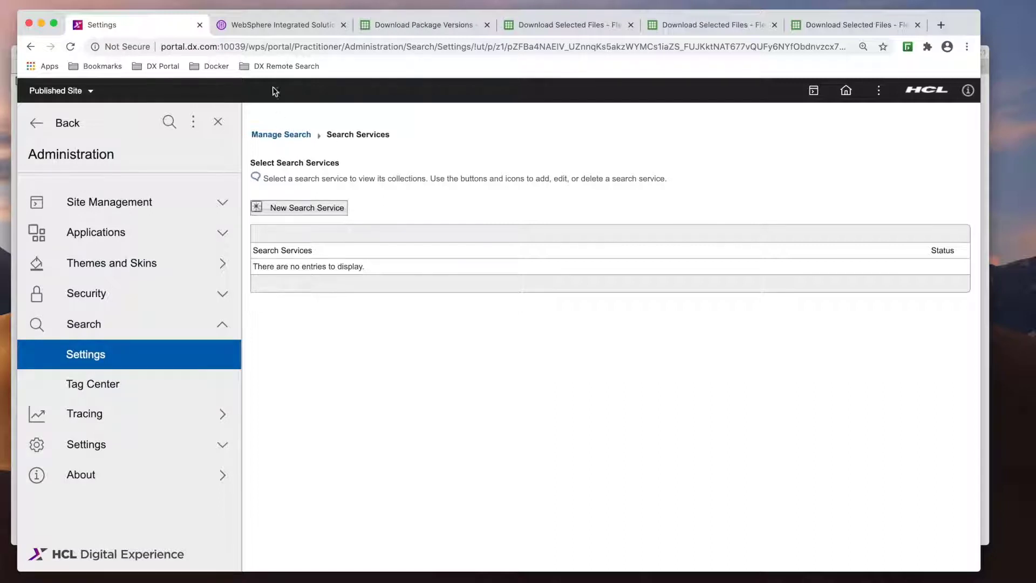
- In the WebSphere console, open Servers > Clusters > WebSphere application server clusters
click(280, 27)
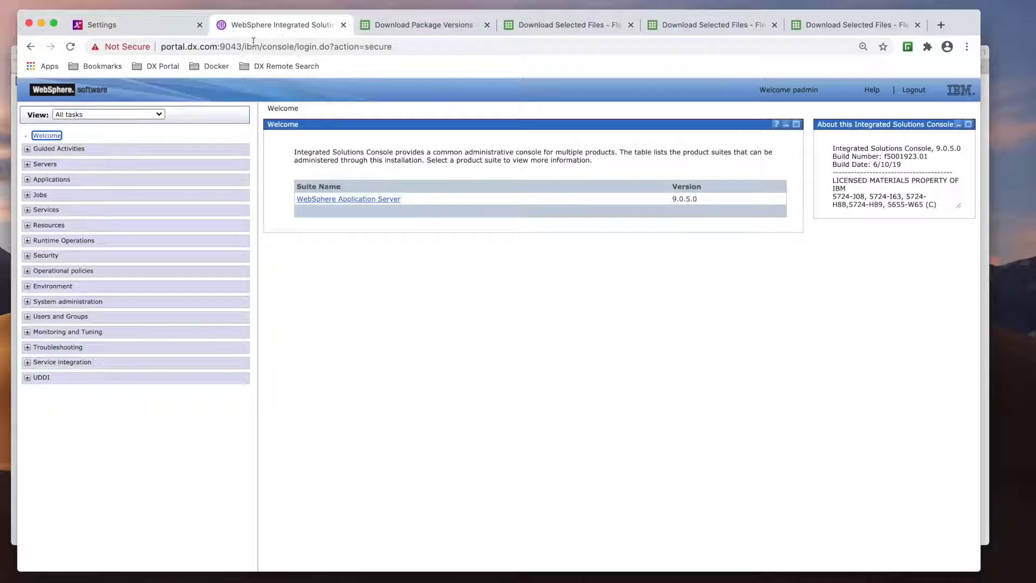
click(28, 165)
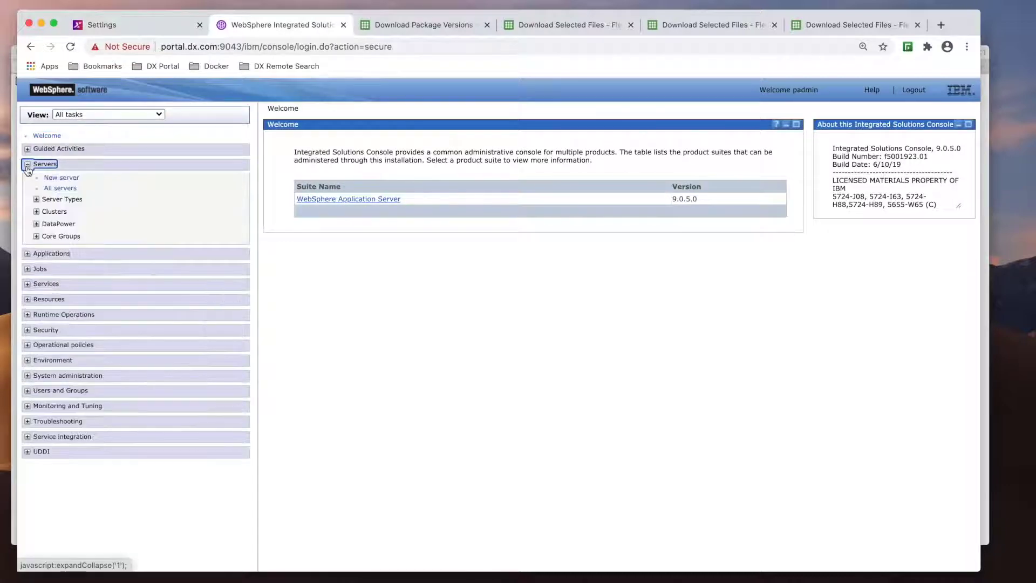
click(36, 211)
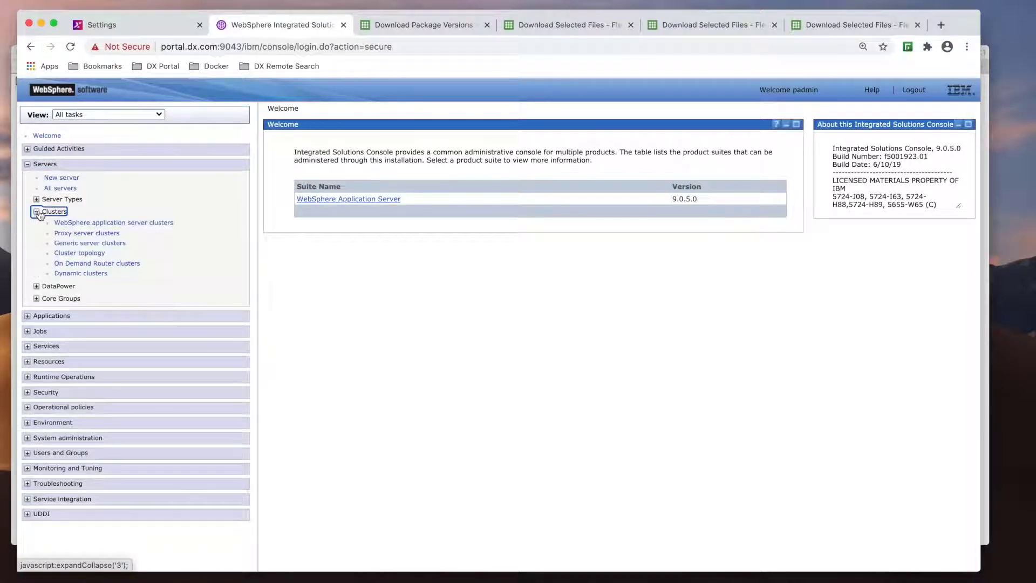
click(79, 224)
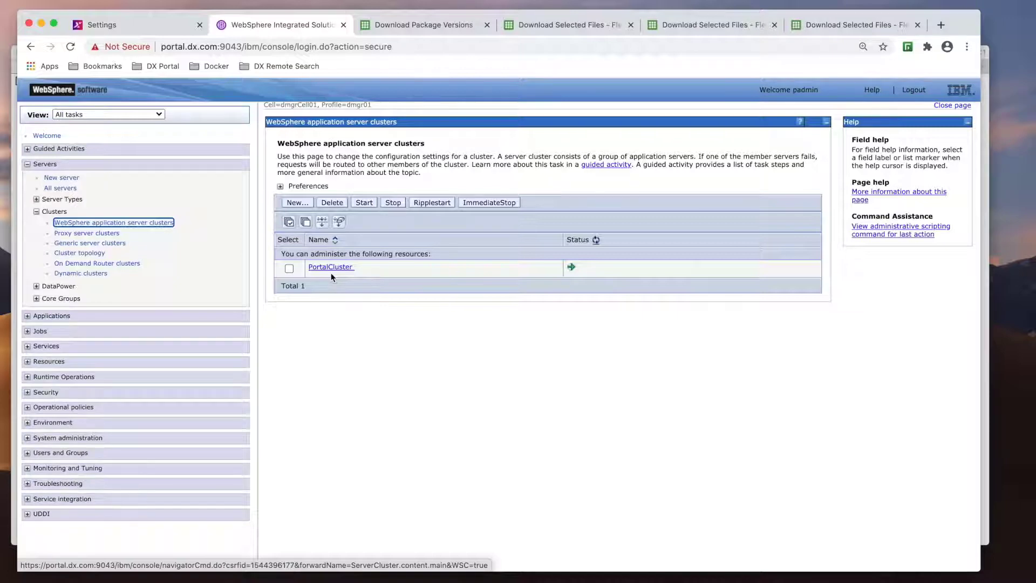
- Scroll through the Download Package Versions list on the FlexNet portal
click(426, 26)
scroll(94, 309, down, 8)
scroll(95, 310, down, 11)
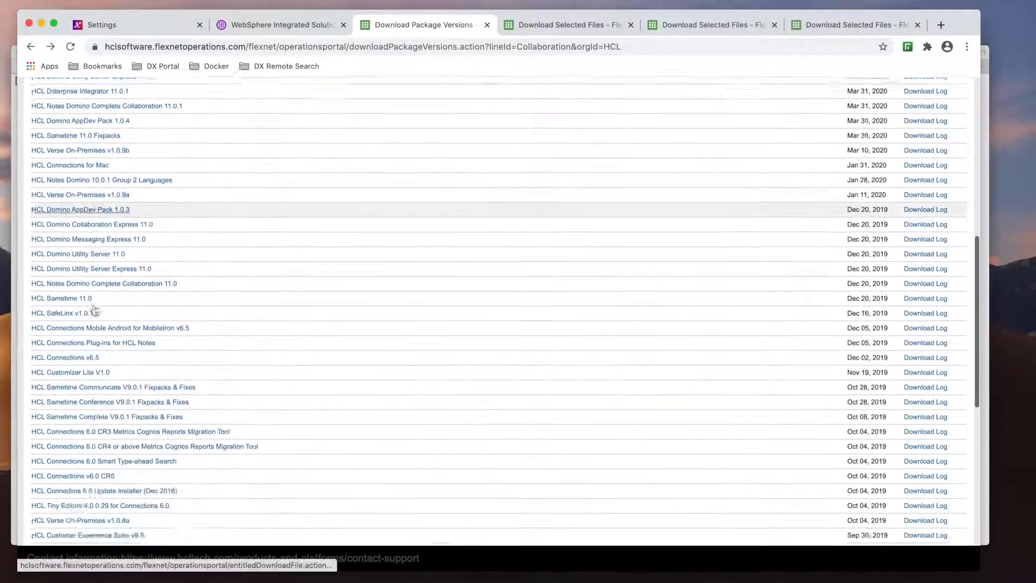
scroll(95, 309, down, 7)
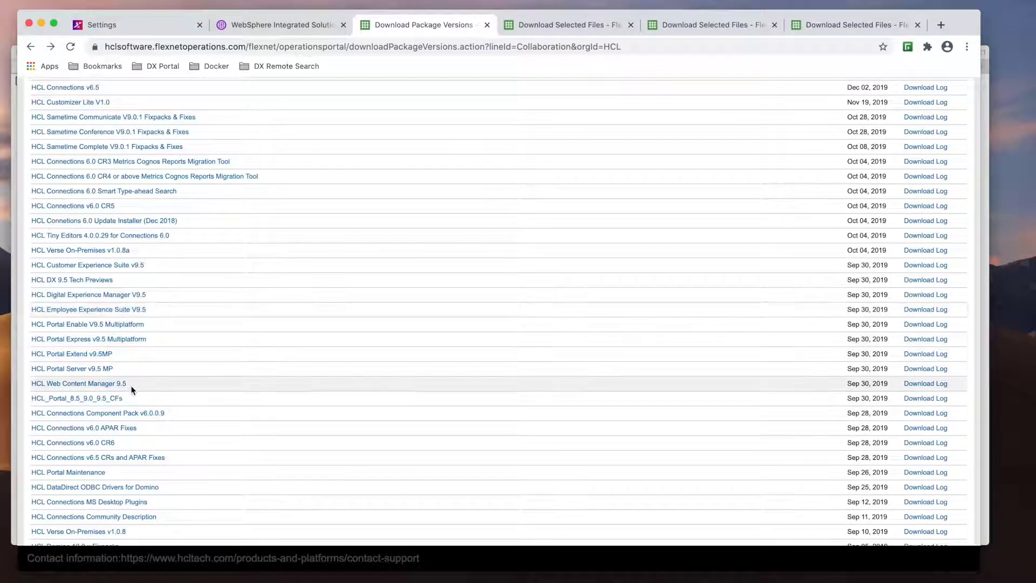
- Review Portal Server 9.5, WCM 9.5 and CFs downloads, highlighting Remote Search Doc Conversion and the CF18 RemoteSearch zip
click(549, 26)
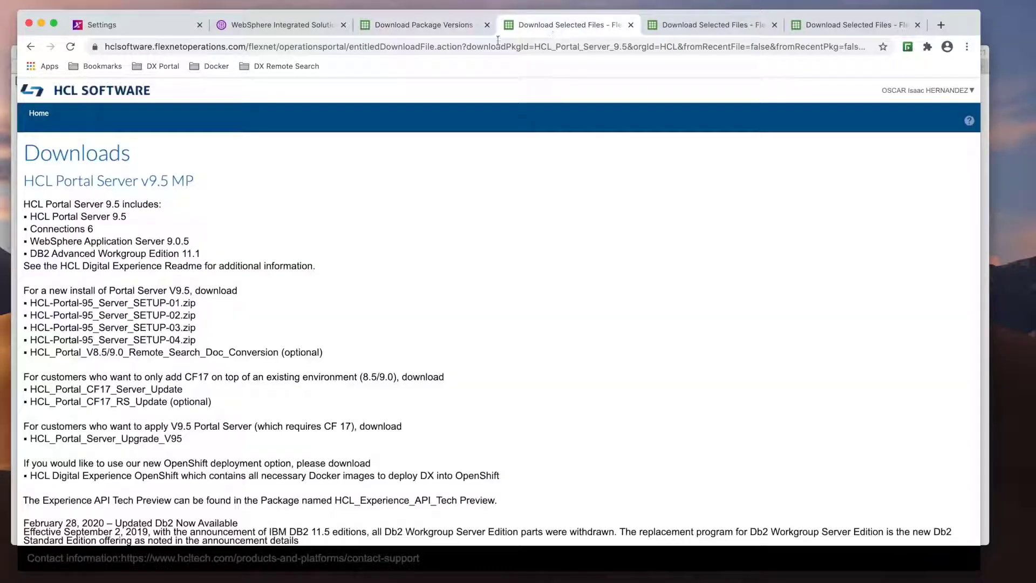
scroll(224, 277, down, 2)
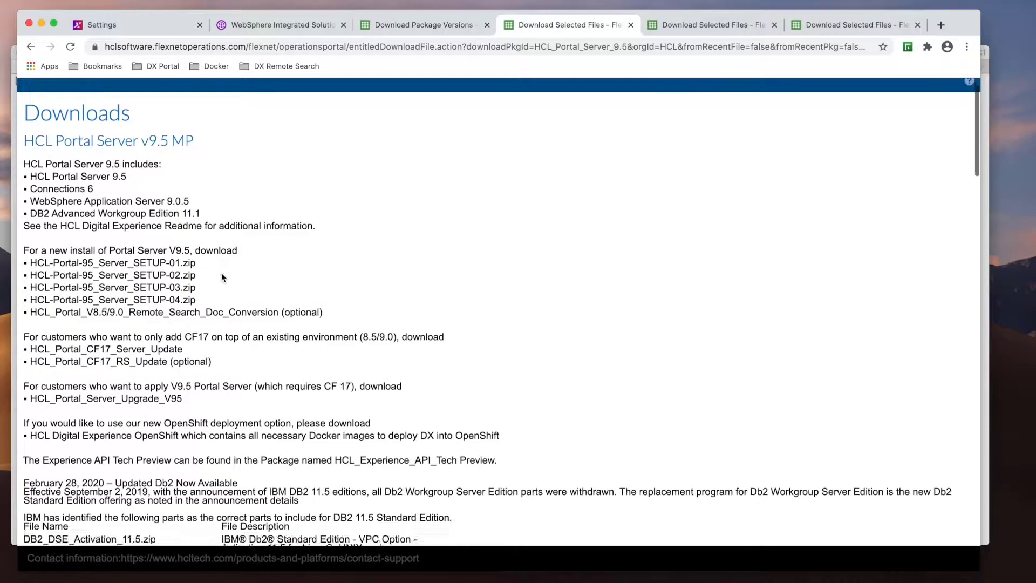
click(707, 25)
scroll(331, 280, down, 1)
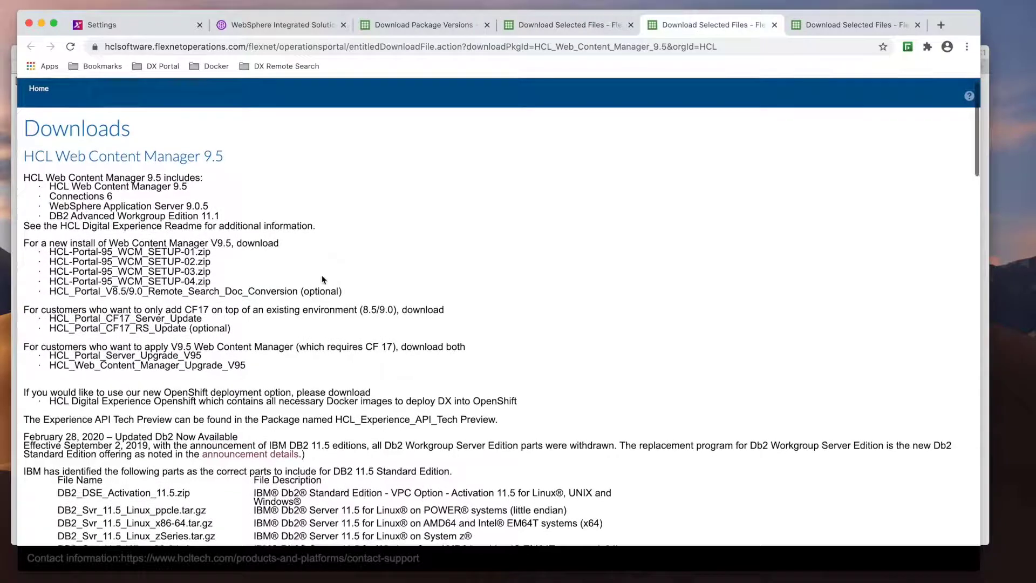
drag(50, 292, 296, 293)
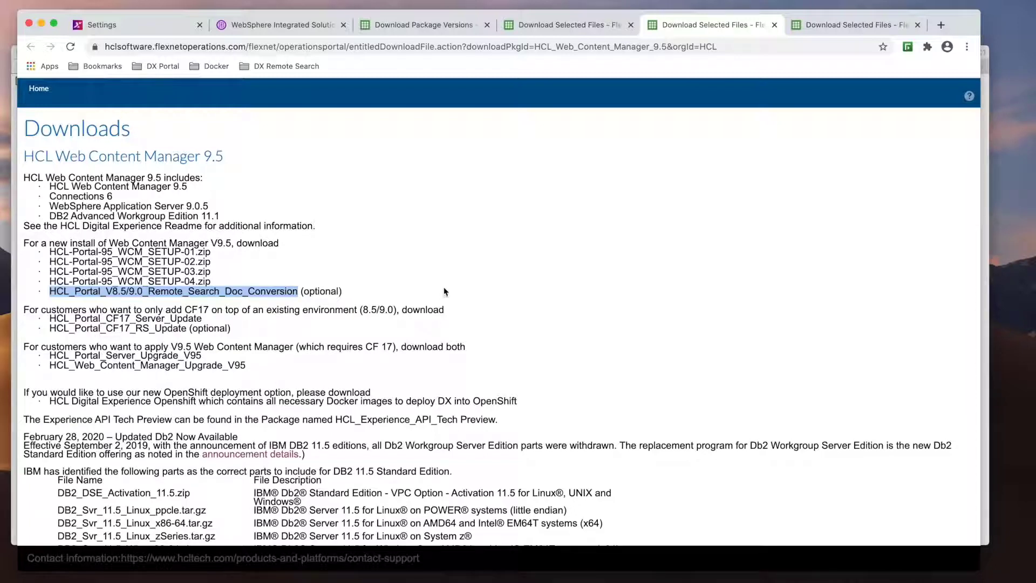
click(841, 25)
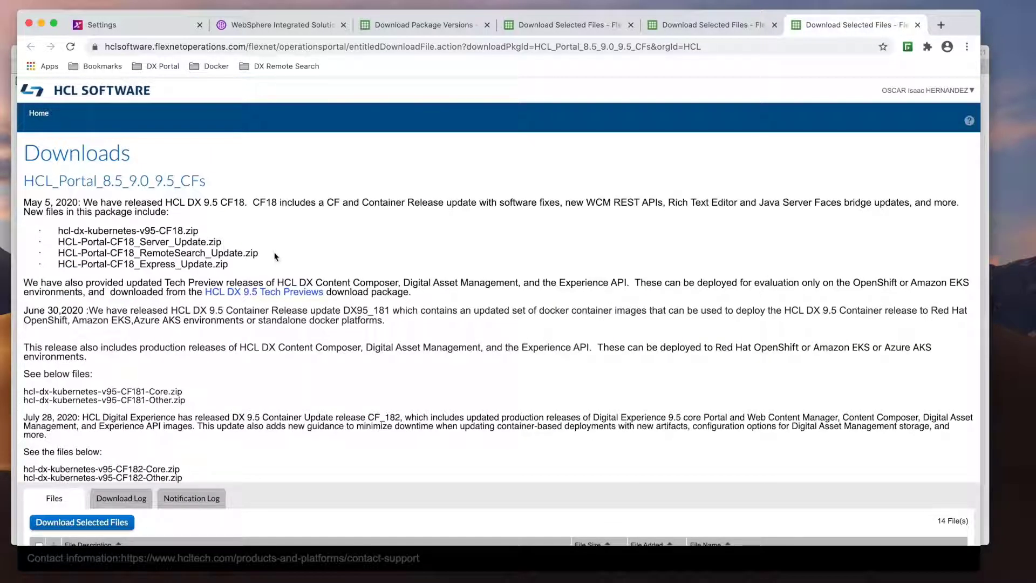
drag(278, 257, 57, 252)
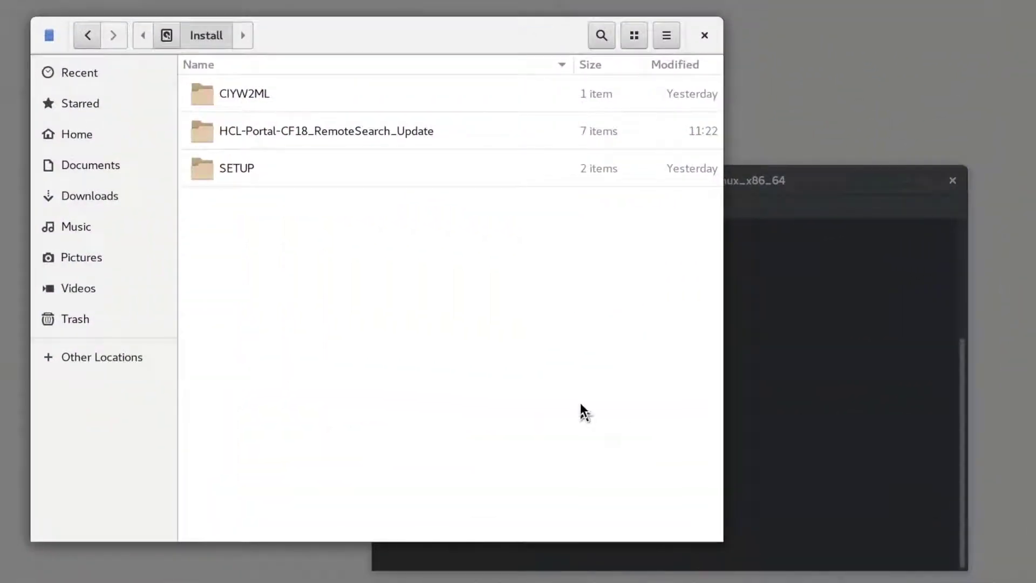
double_click(270, 176)
double_click(256, 135)
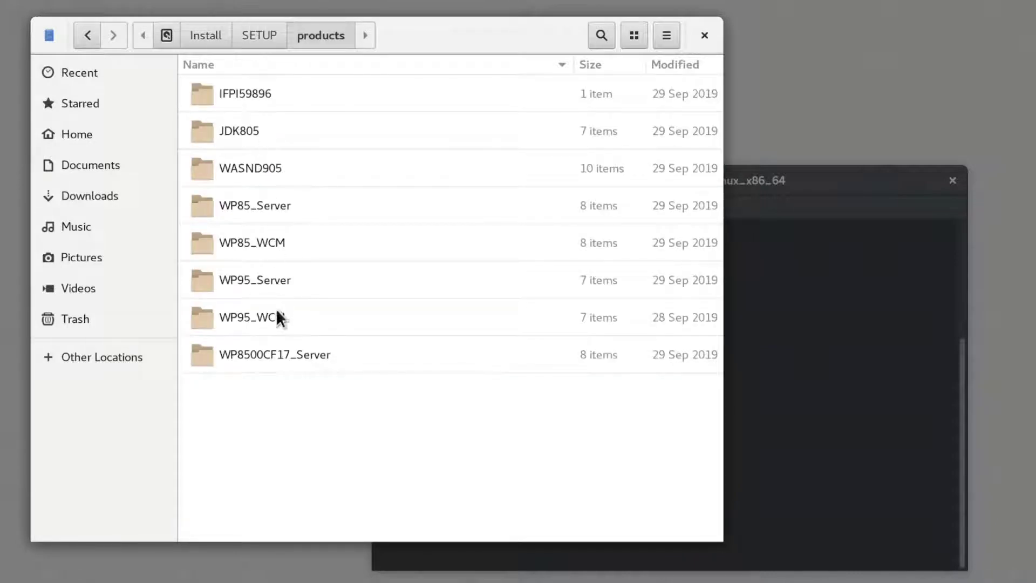
click(212, 40)
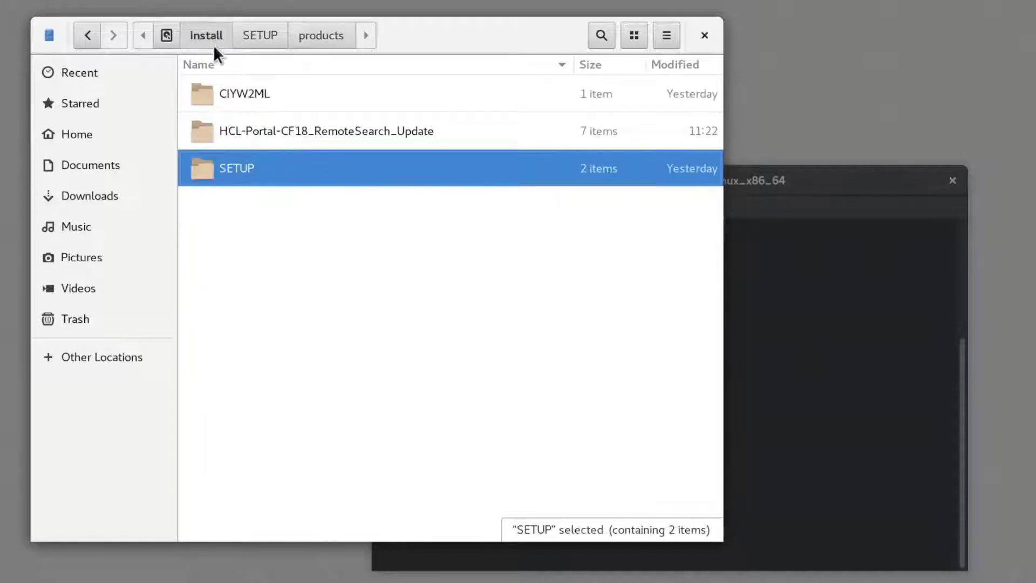
double_click(240, 96)
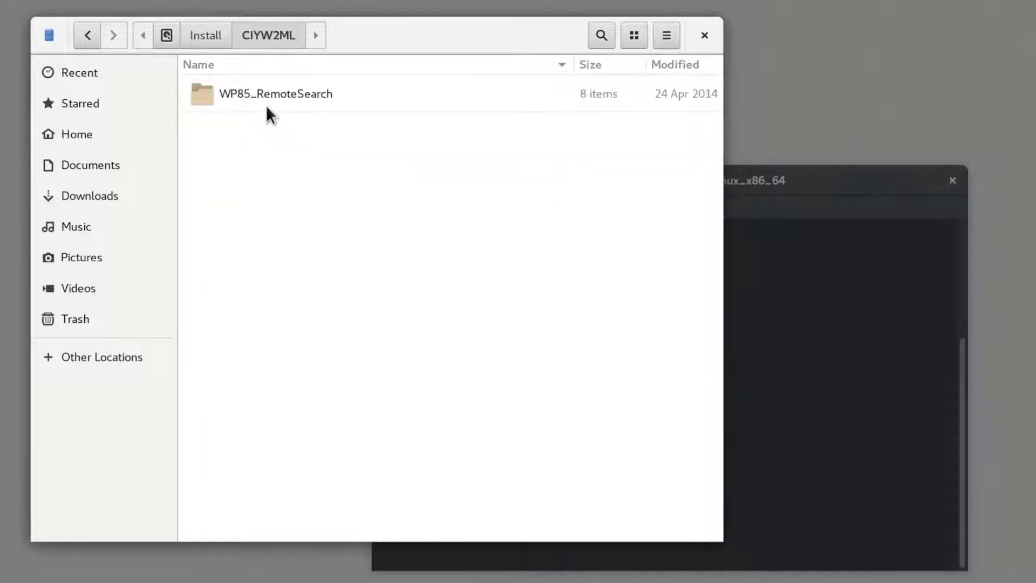
click(204, 40)
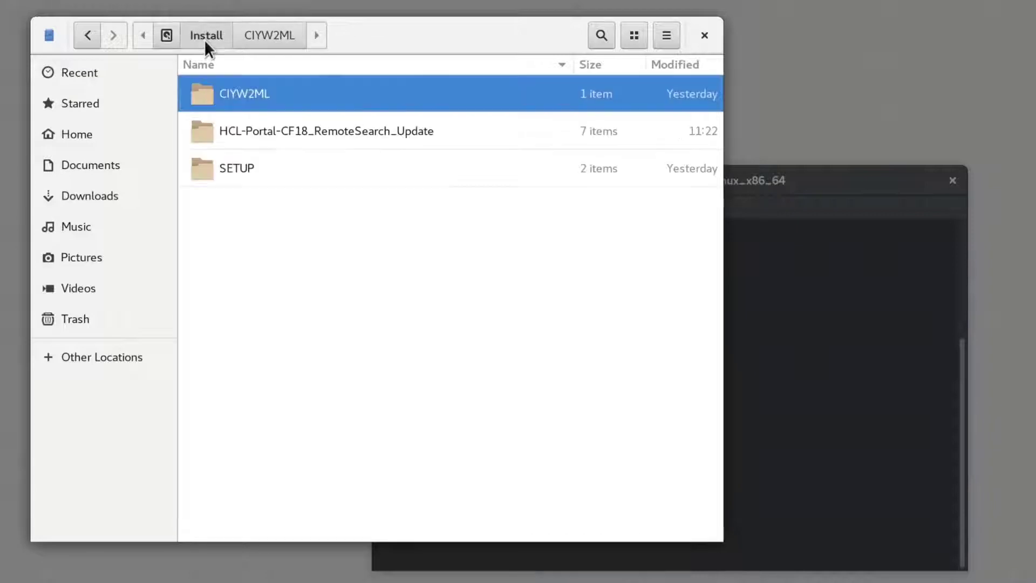
double_click(256, 138)
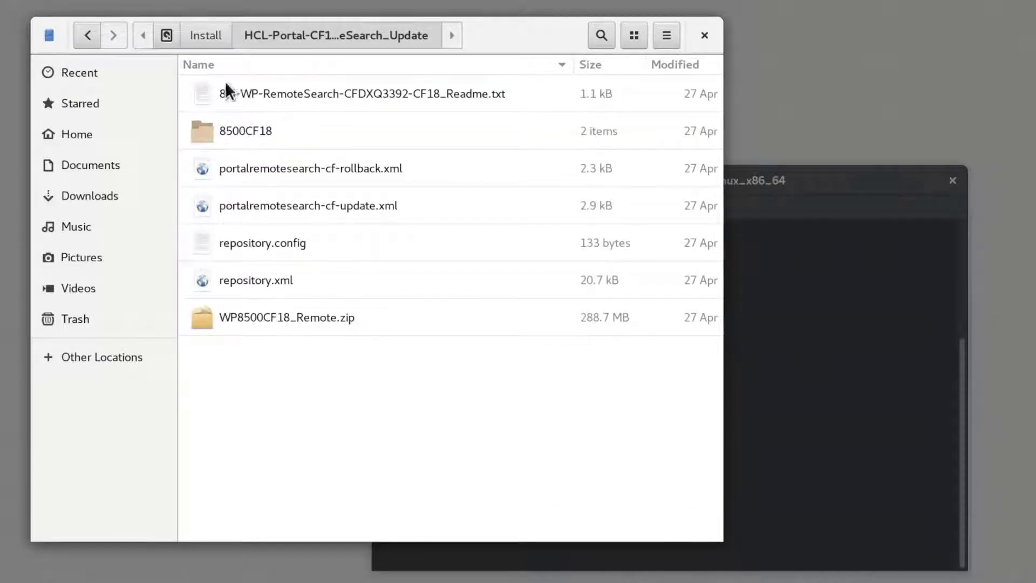
click(199, 32)
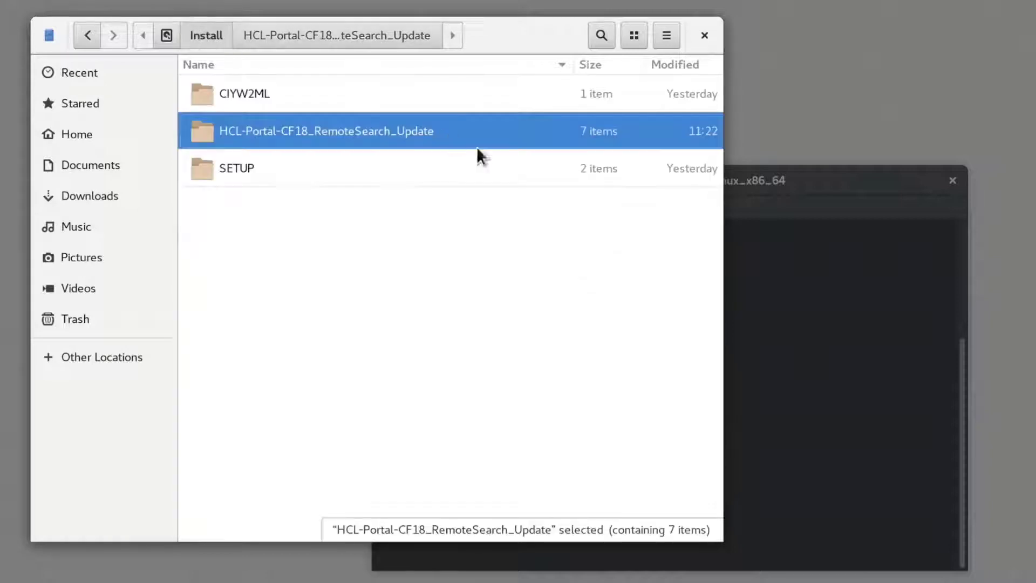
- Run ./install in the terminal and restart Installation Manager when installation completes
click(744, 261)
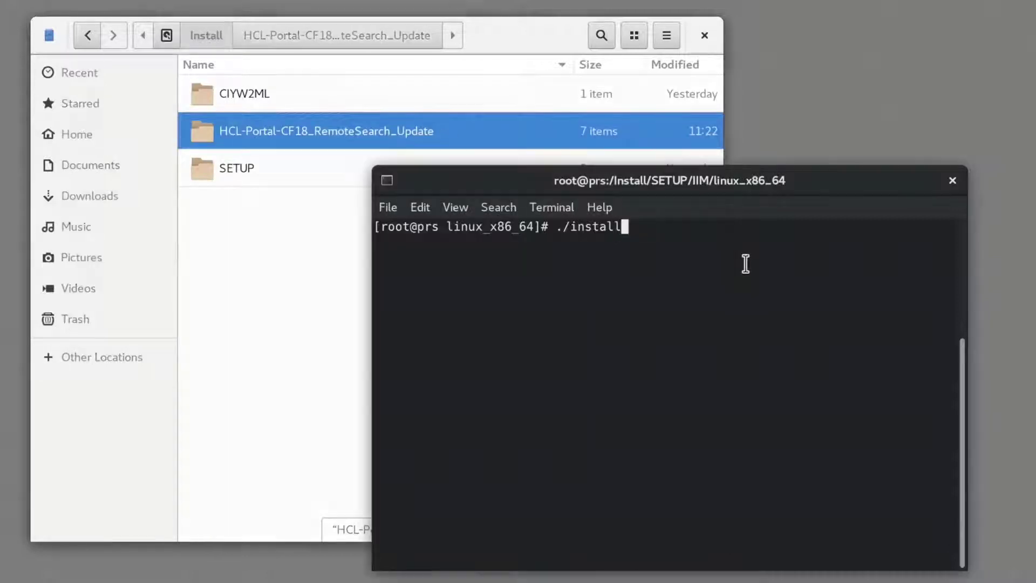
key(Return)
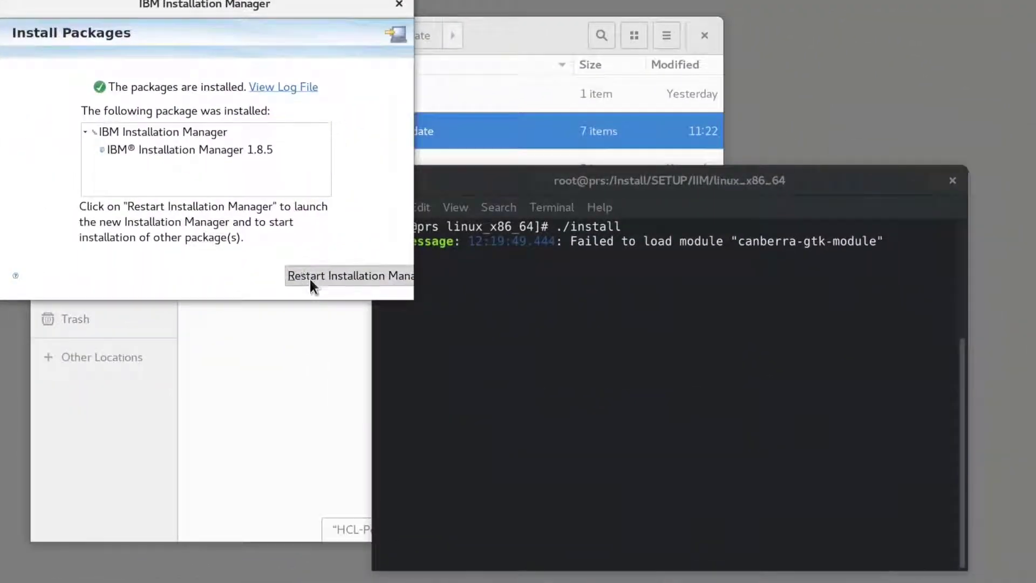
click(310, 280)
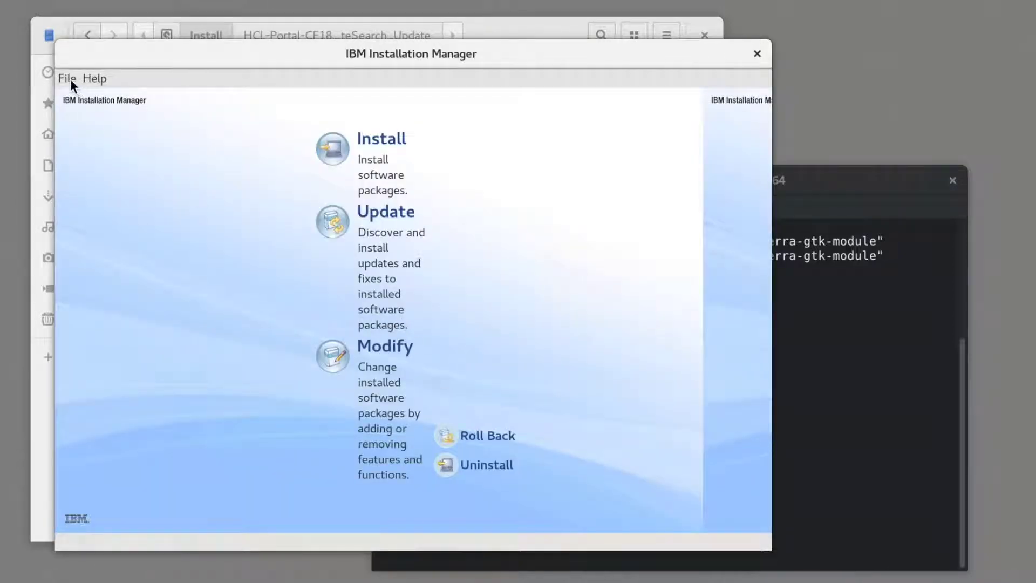
- In Preferences, add /Install/CIYW2ML/WP85_RemoteSearch/repository.config as a repository
click(69, 79)
click(106, 173)
click(534, 146)
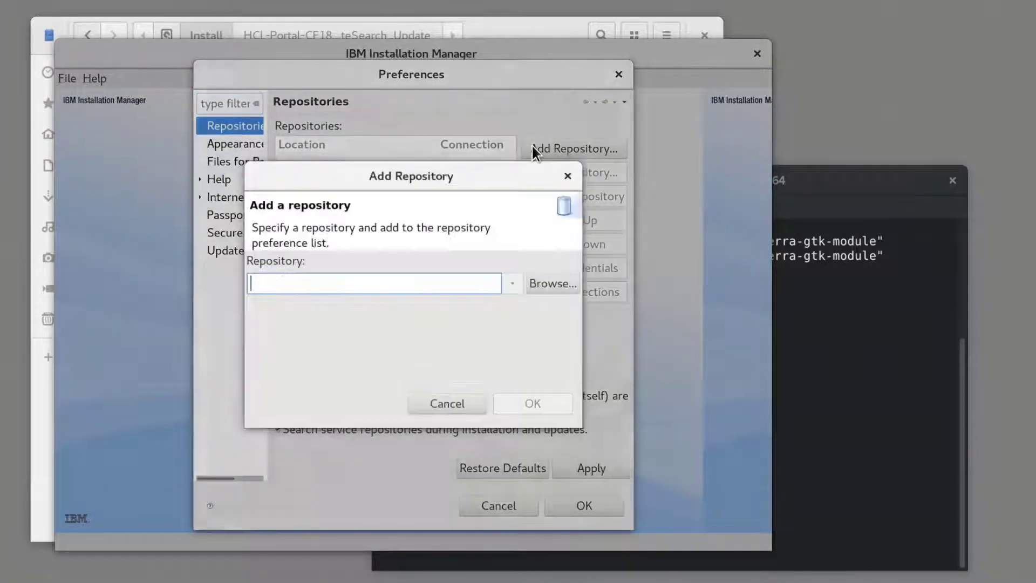
click(545, 284)
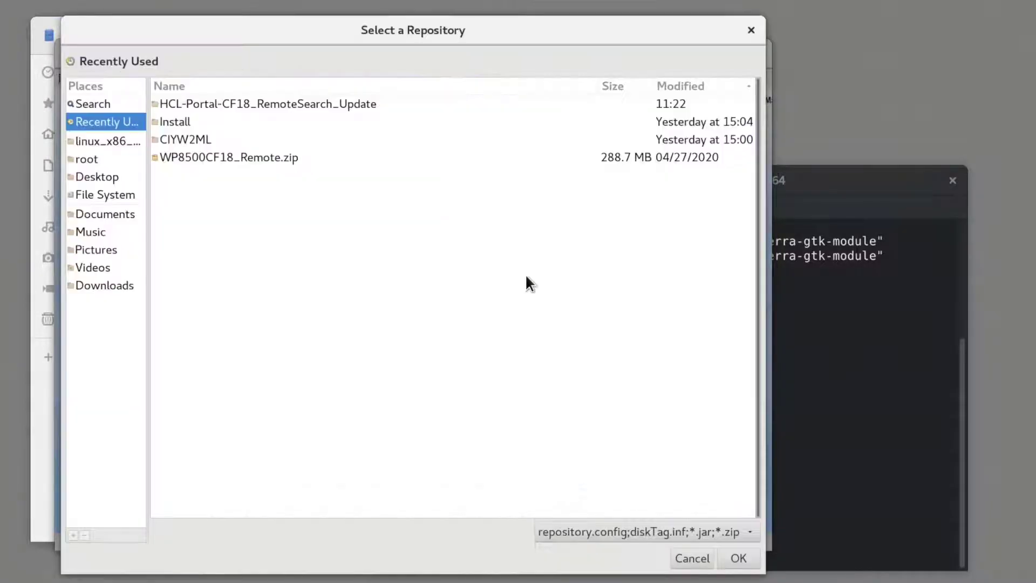
click(196, 124)
double_click(196, 124)
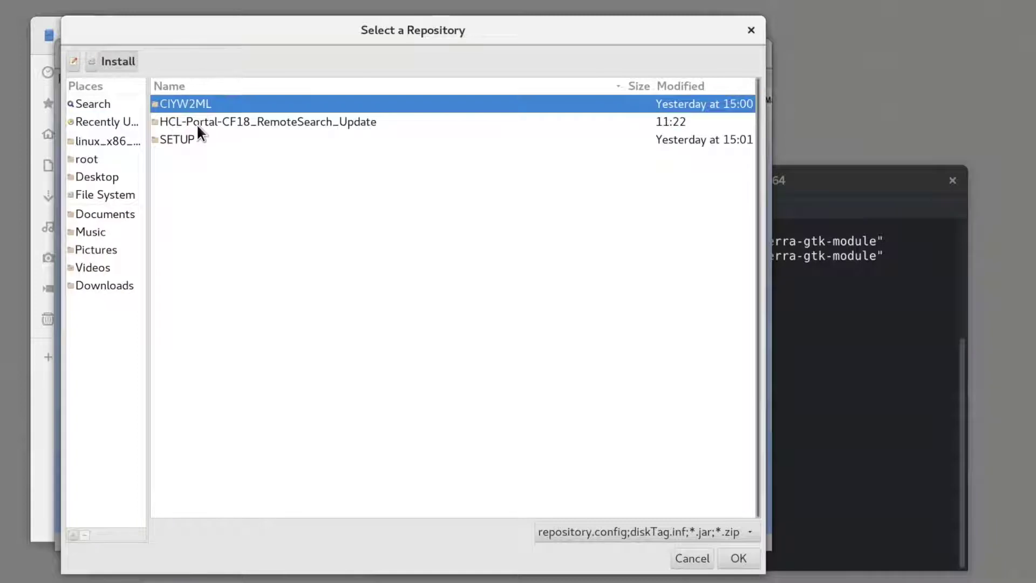
double_click(225, 103)
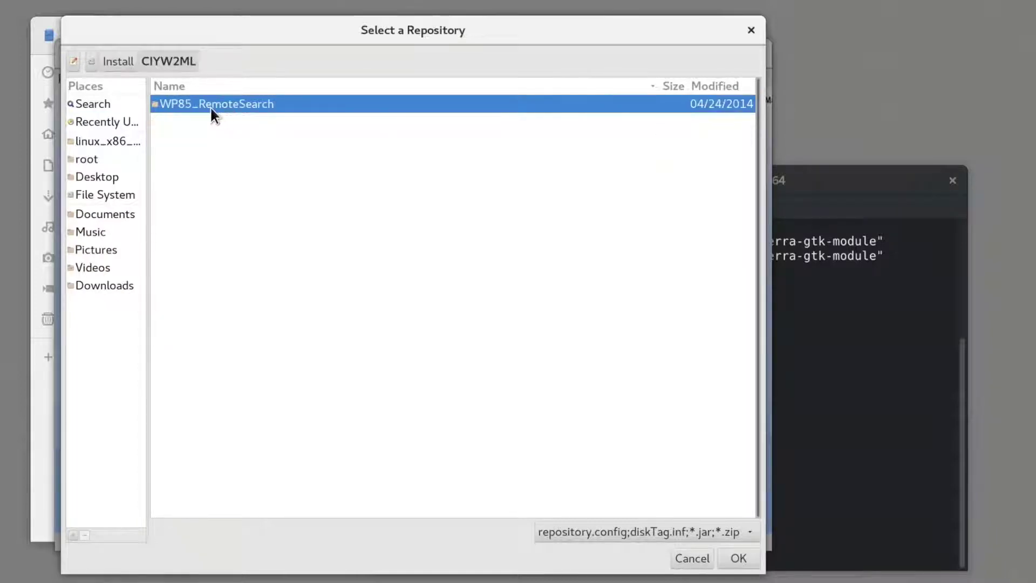
double_click(210, 105)
click(212, 210)
key(Return)
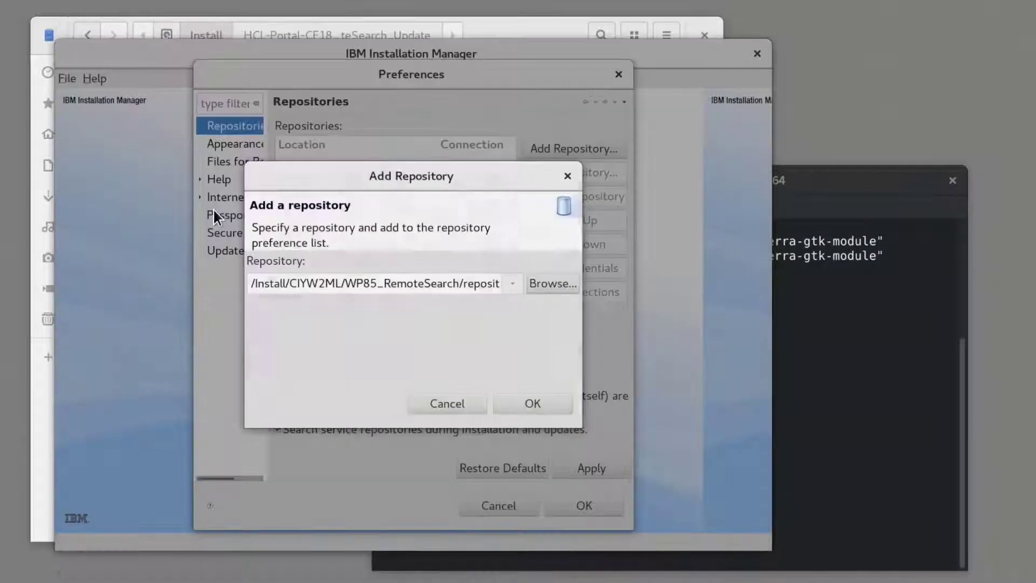
click(513, 406)
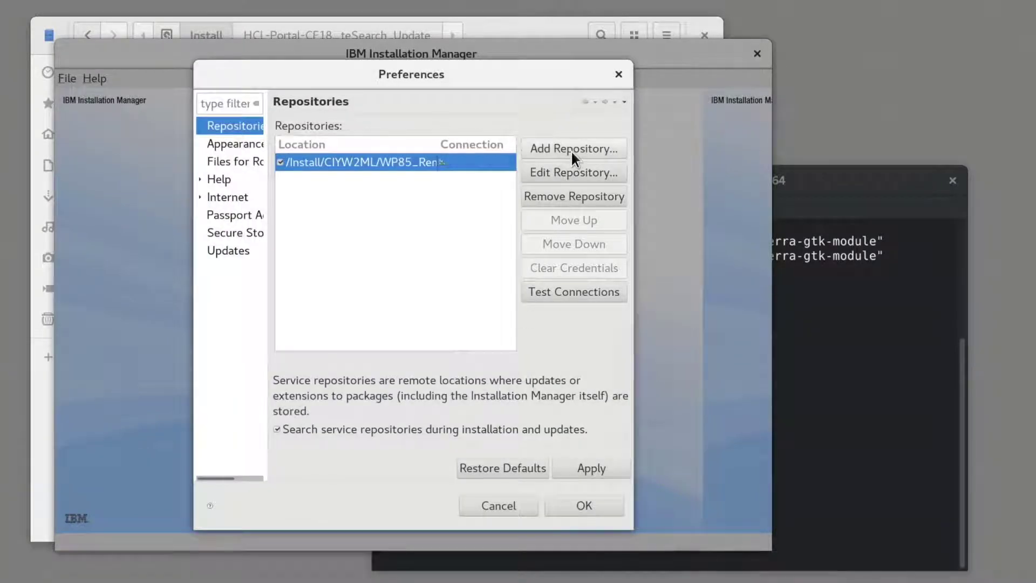
- Add the HCL-Portal-CF18_RemoteSearch_Update repository.config as a repository
click(571, 150)
click(556, 282)
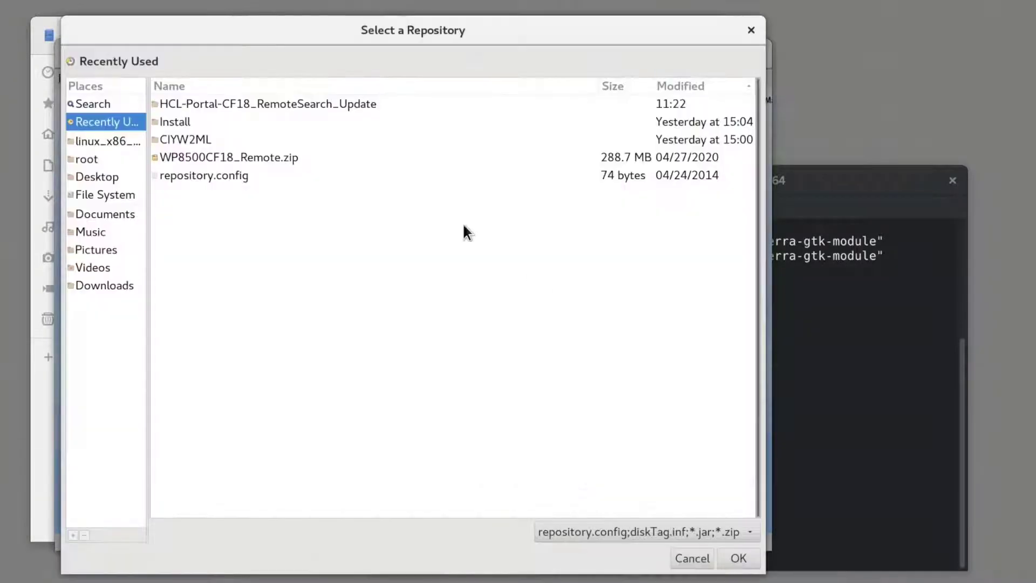
double_click(207, 121)
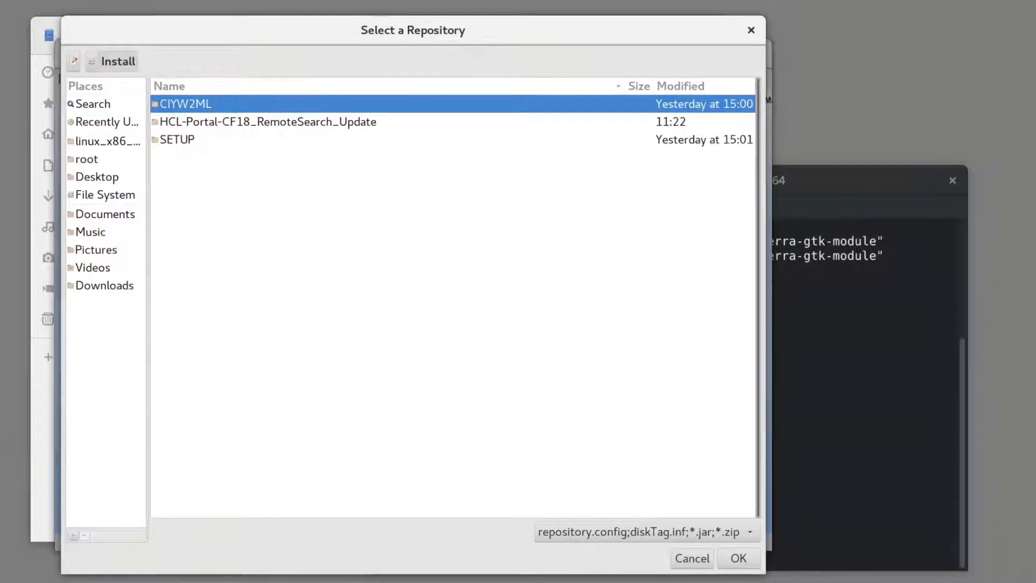
double_click(221, 122)
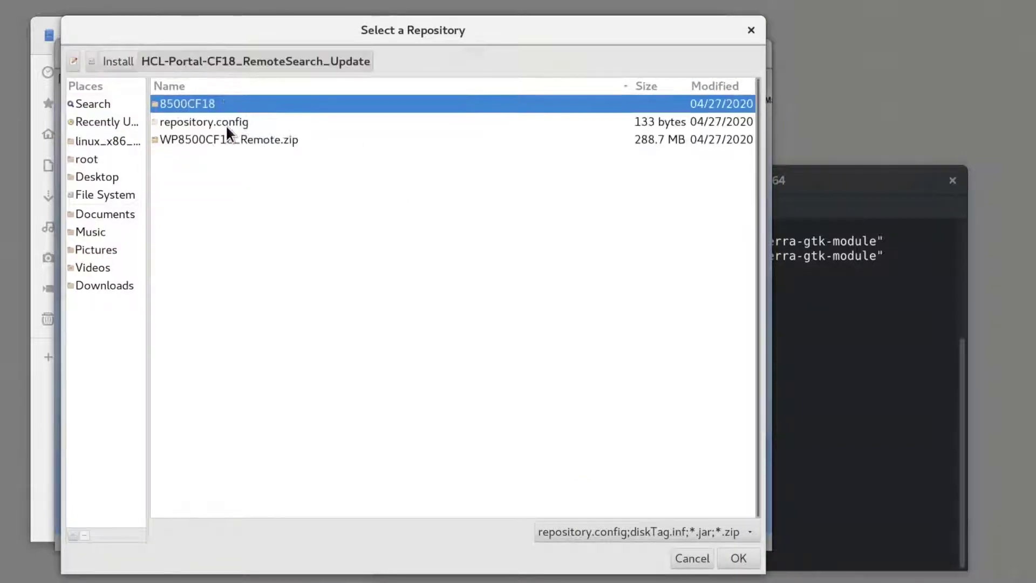
double_click(199, 122)
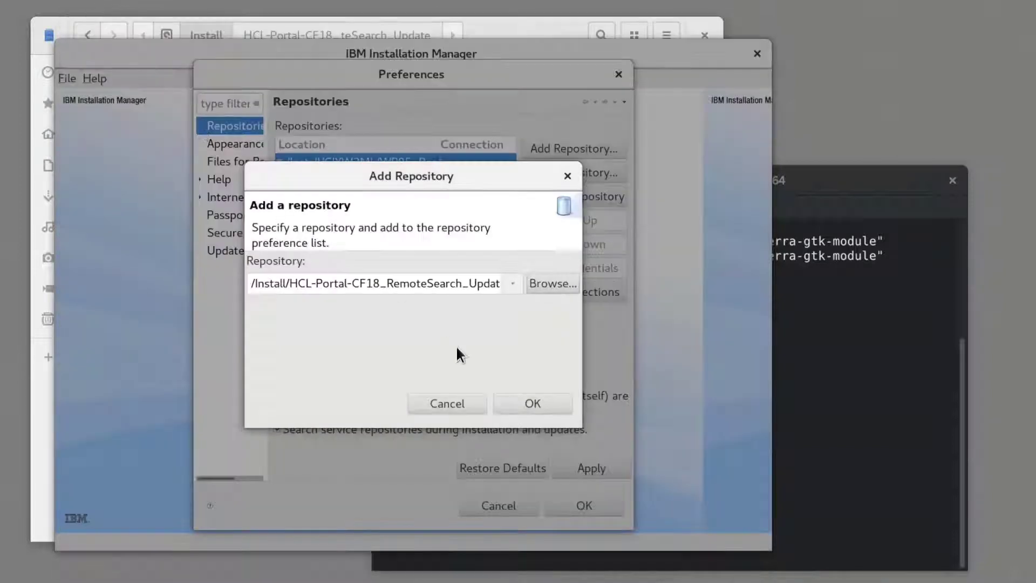
click(514, 403)
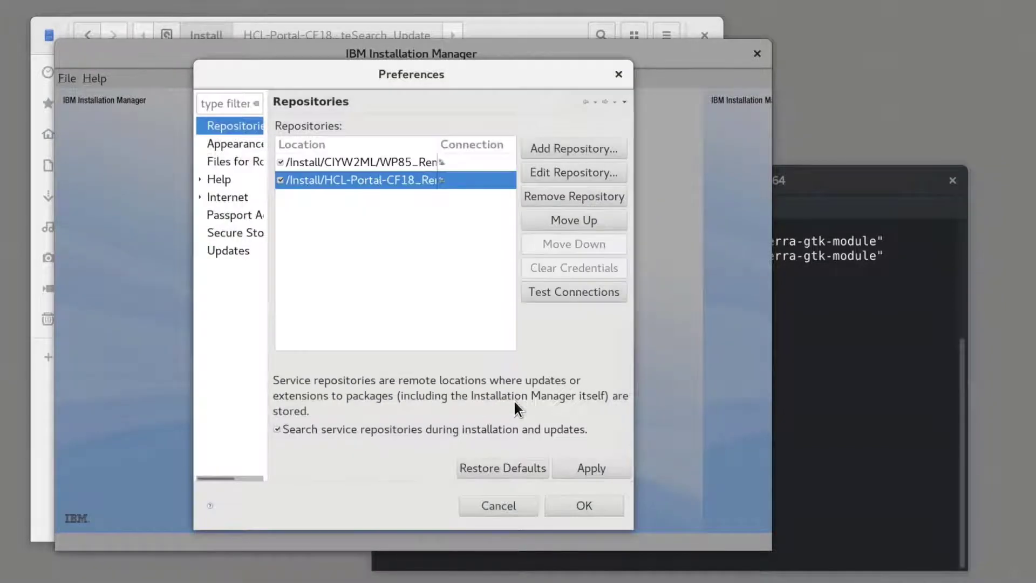
- Add the Install/SETUP/products/WASND905 repository.config as a repository
click(581, 152)
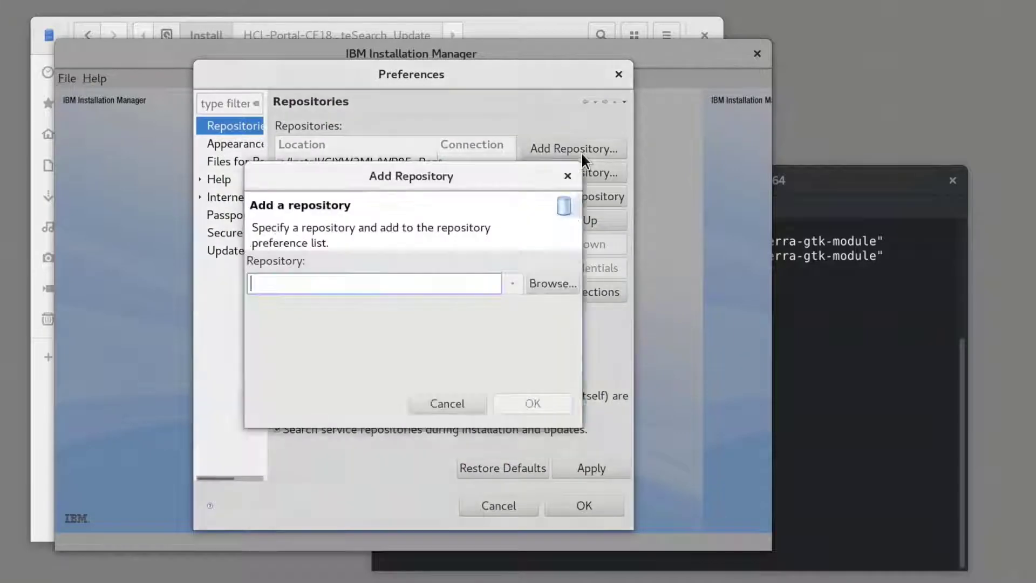
click(545, 282)
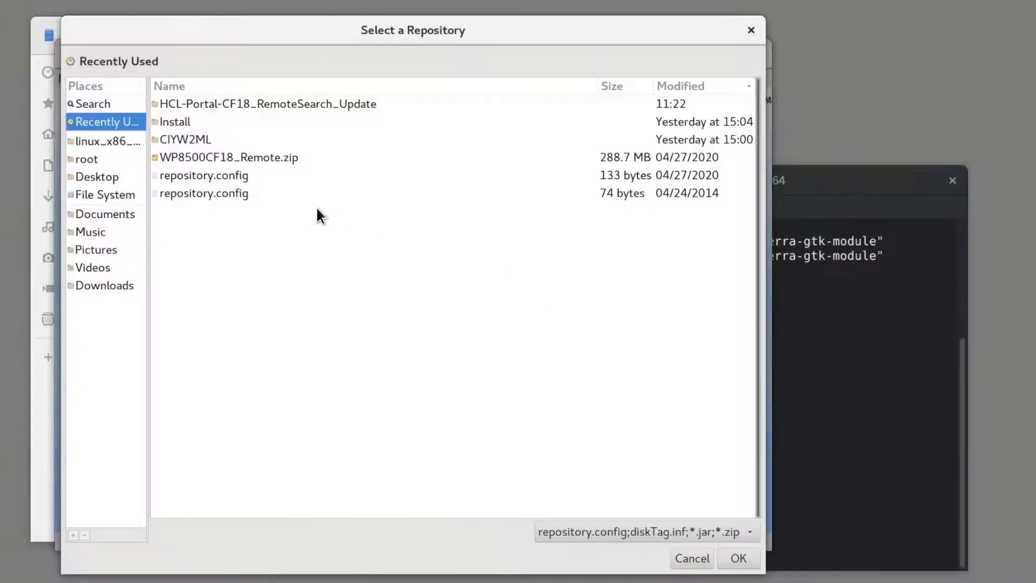
double_click(227, 121)
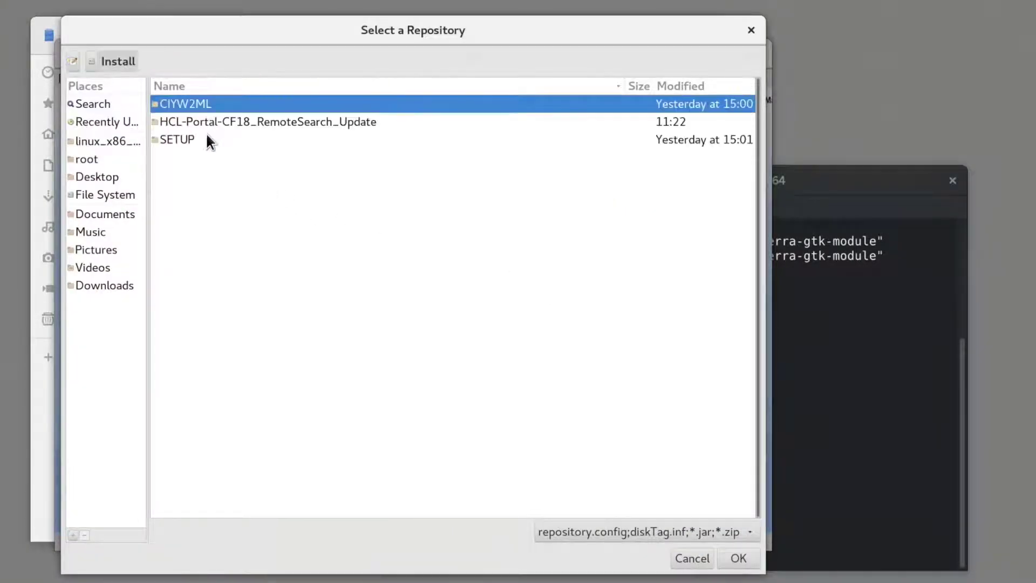
double_click(207, 136)
double_click(205, 123)
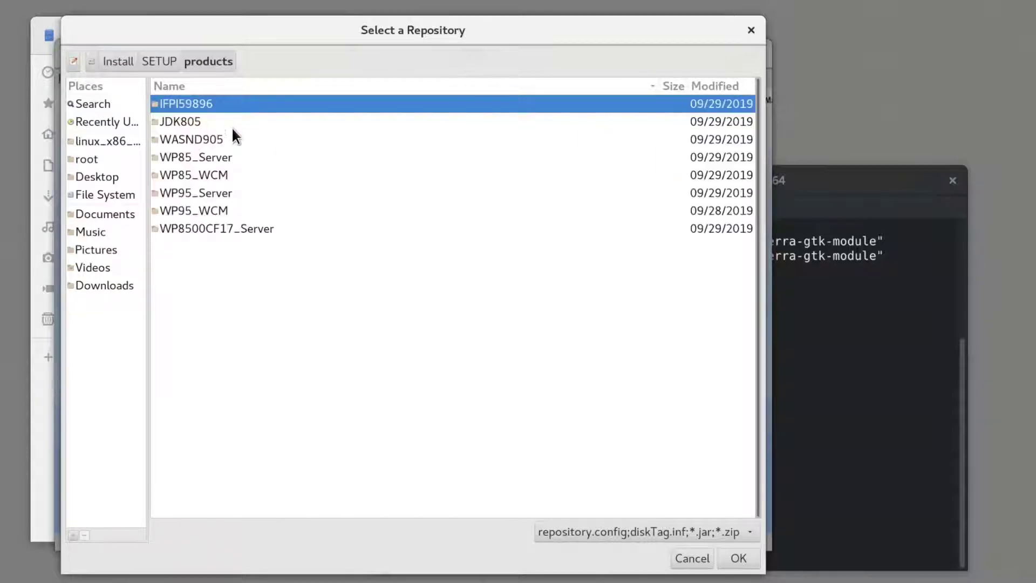
double_click(225, 140)
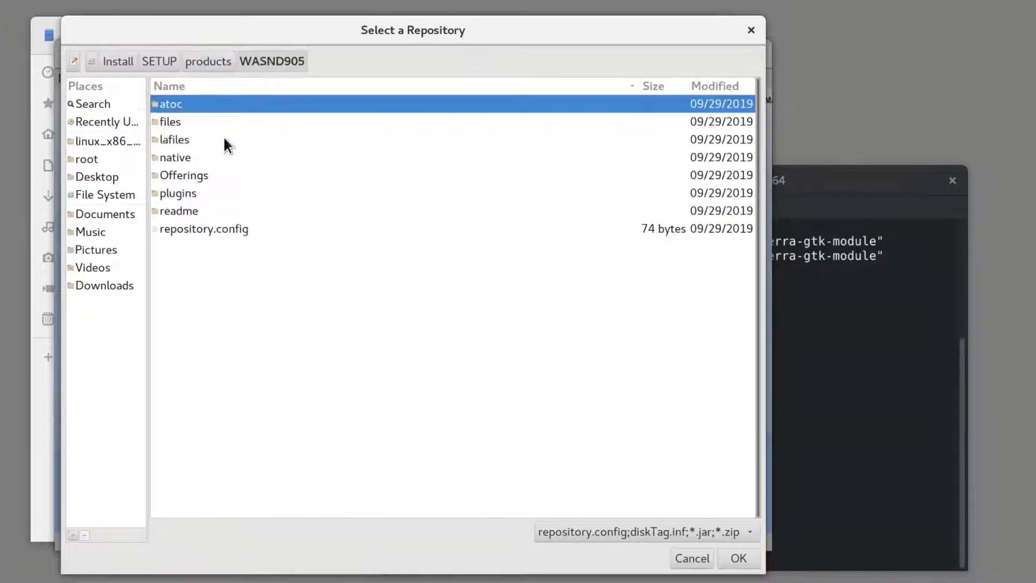
double_click(209, 233)
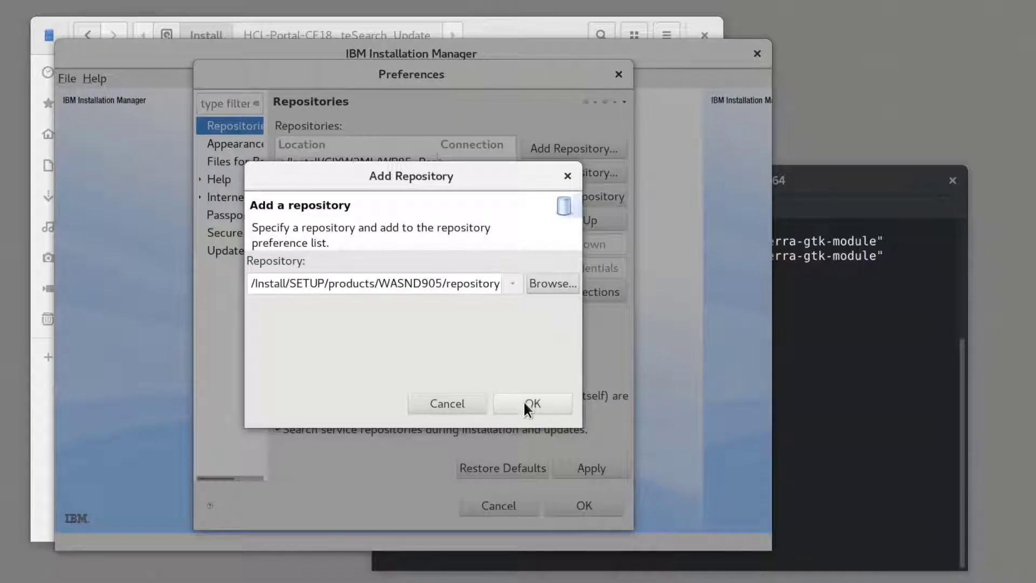
click(523, 404)
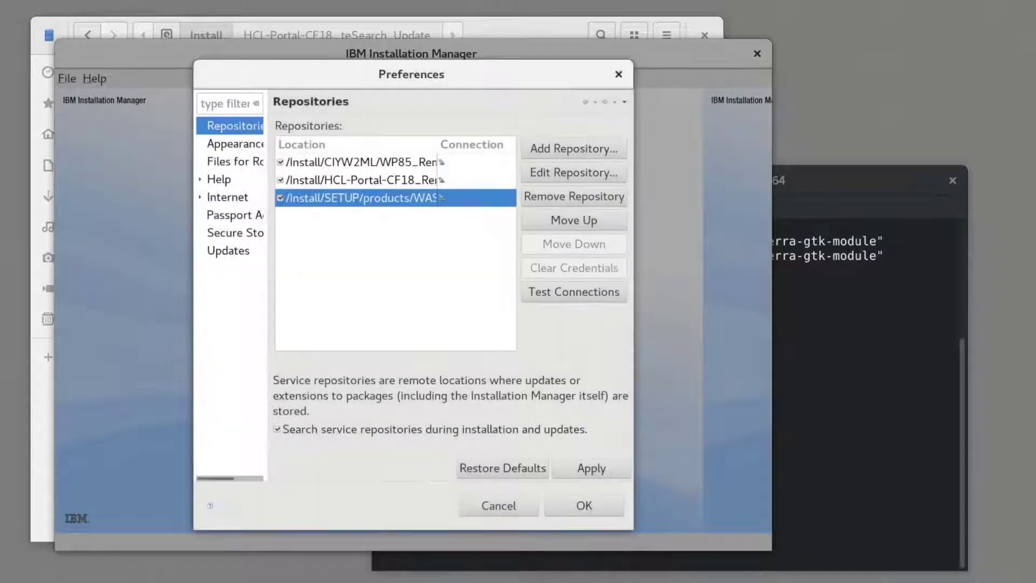
- Add the SETUP/products/JDK805 repository.config, then apply and save the repository preferences
click(579, 151)
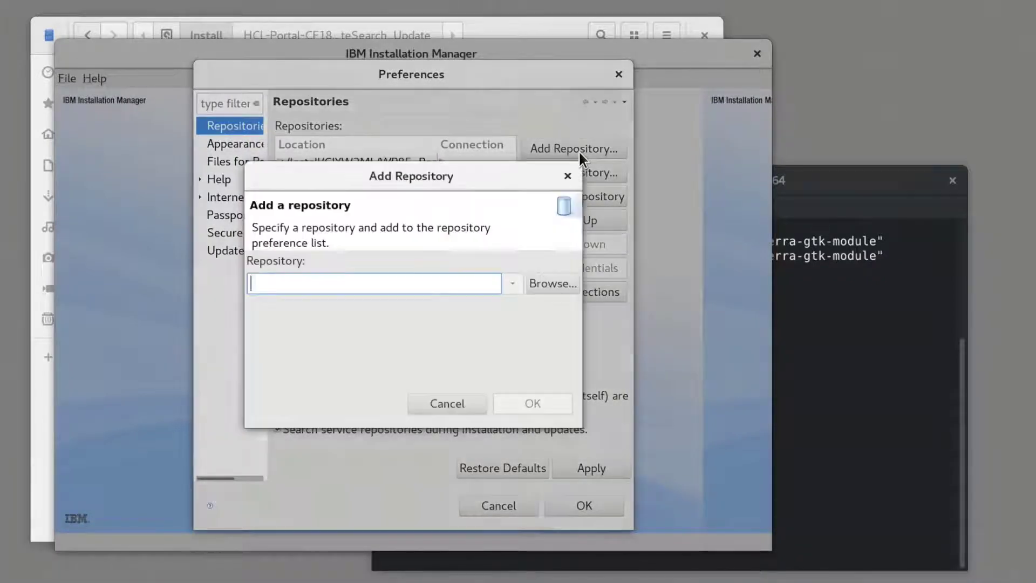
click(548, 283)
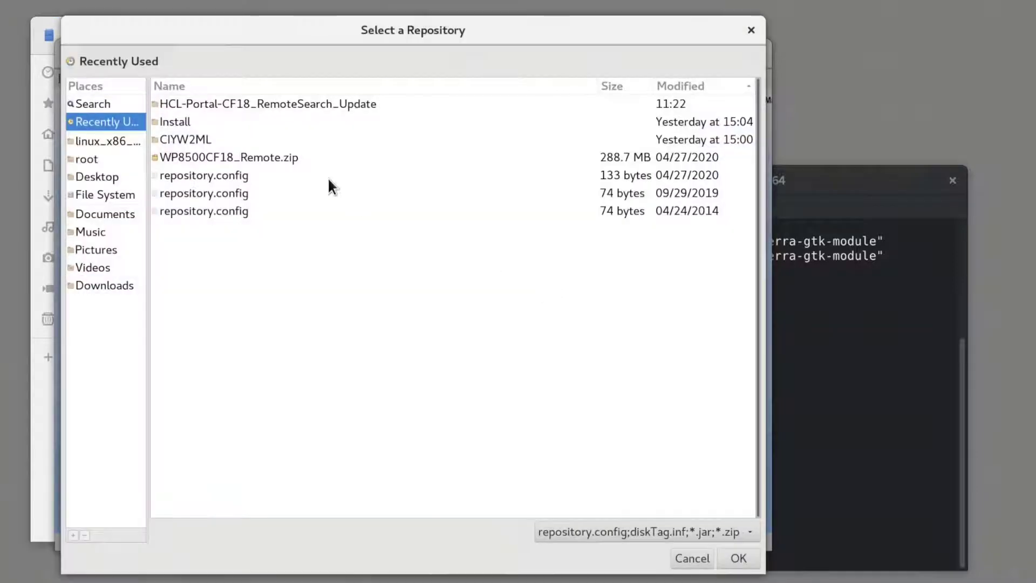
double_click(202, 122)
click(194, 137)
double_click(193, 139)
click(196, 125)
double_click(196, 125)
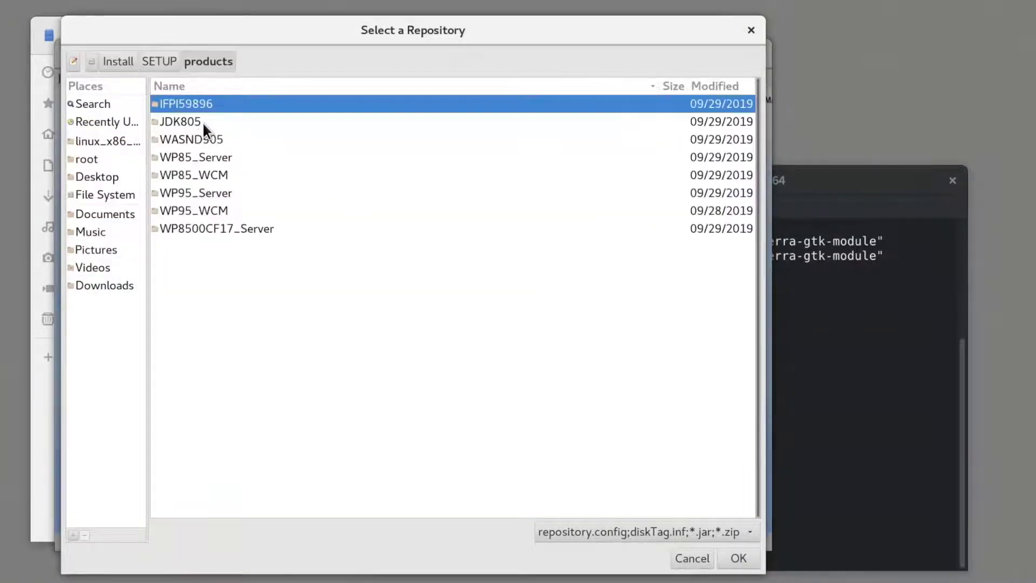
double_click(202, 122)
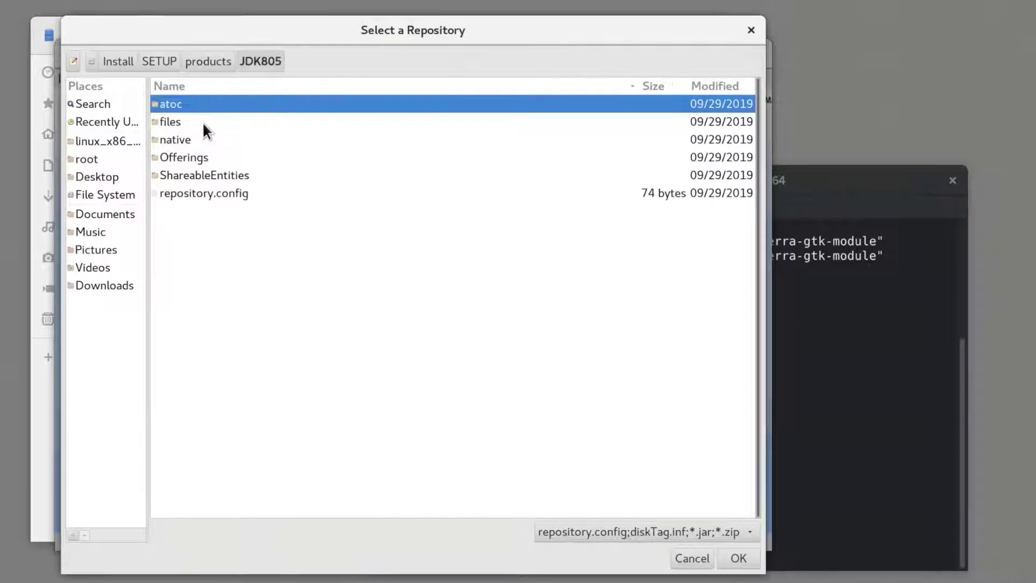
double_click(227, 194)
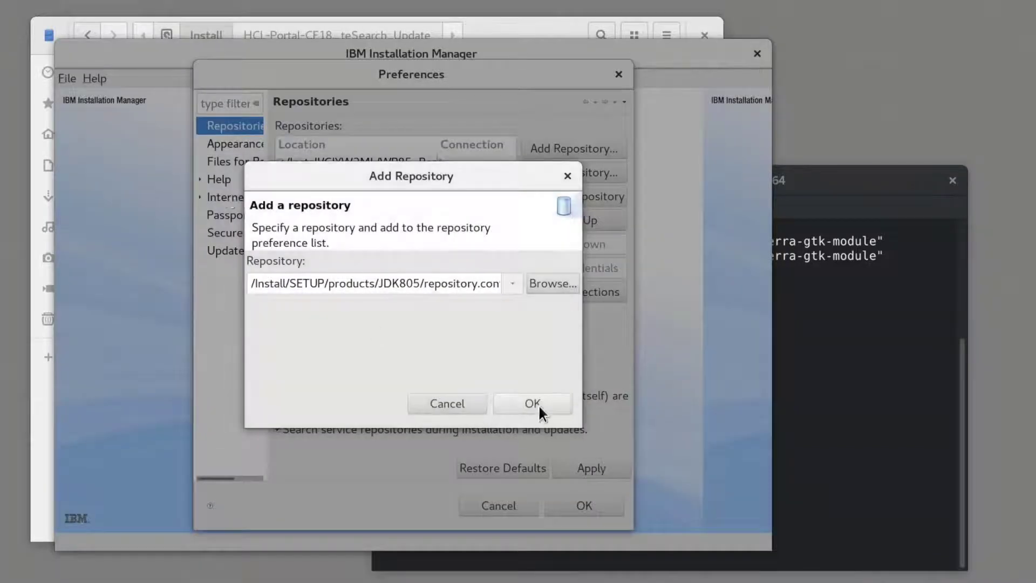
click(539, 404)
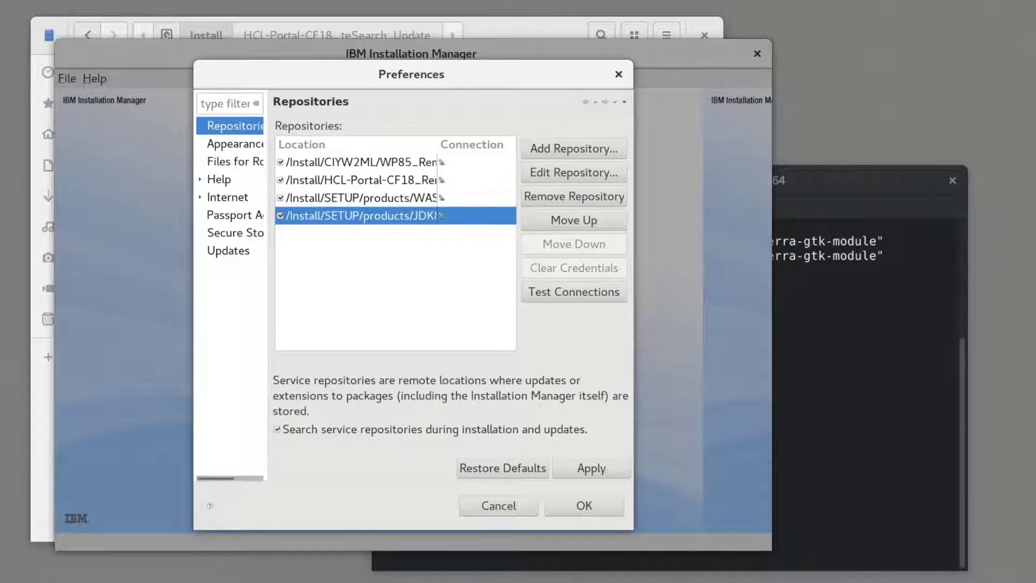
click(578, 464)
click(572, 507)
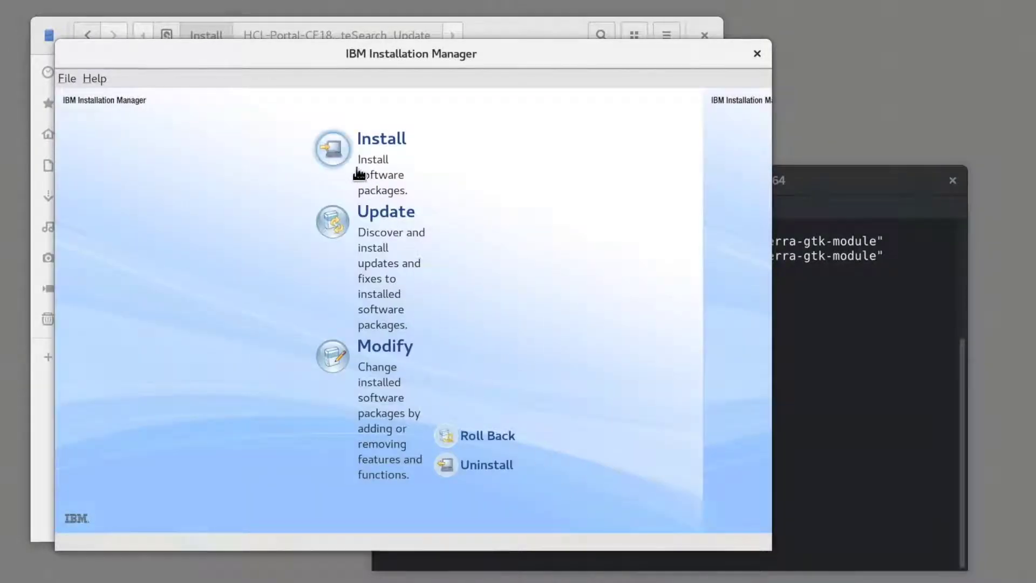
- Select Portal Remote Search CF18 and both SDK 8.0.5.35 packages, accept licences, keep shared resources
click(345, 154)
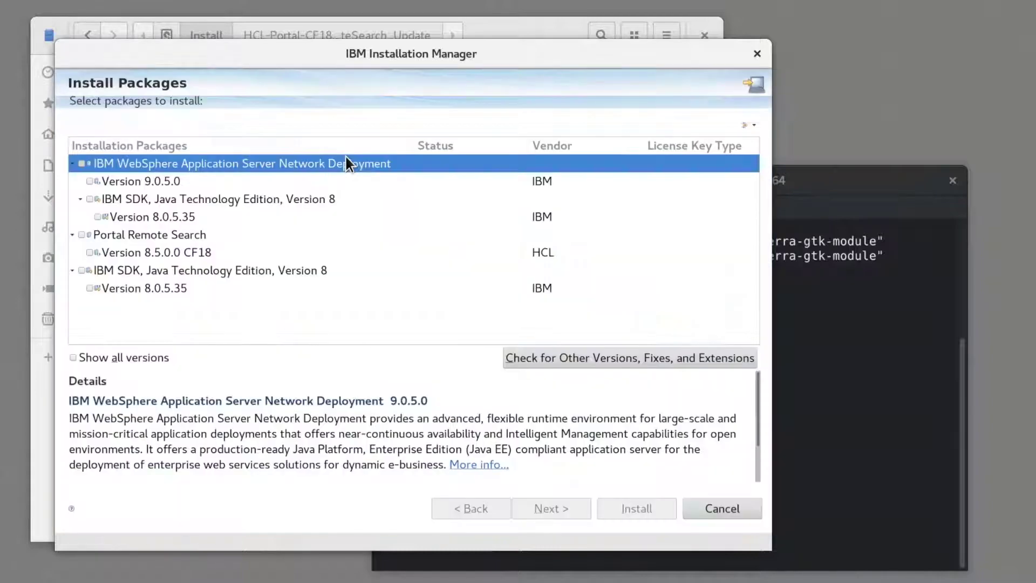
click(90, 252)
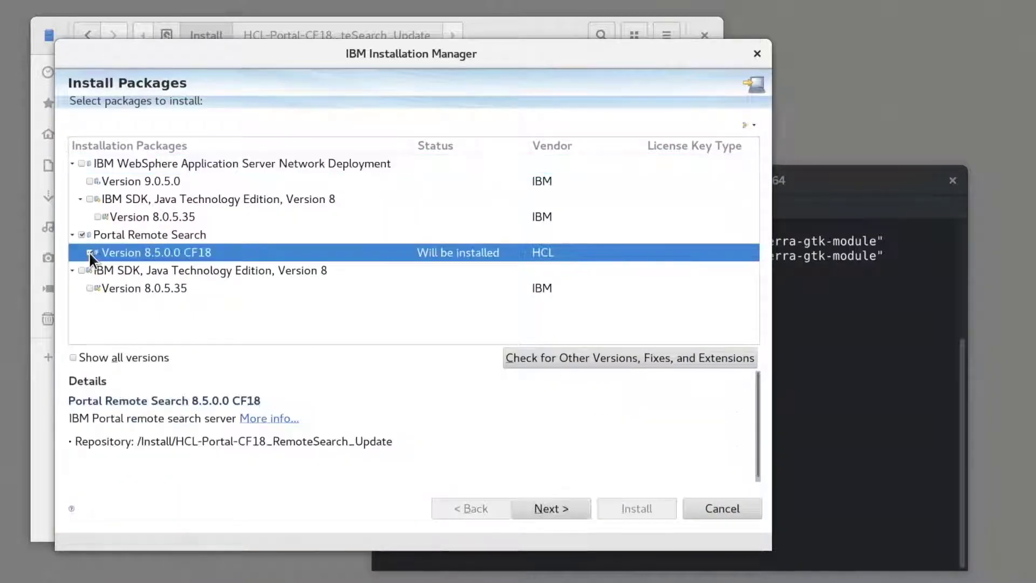
click(98, 217)
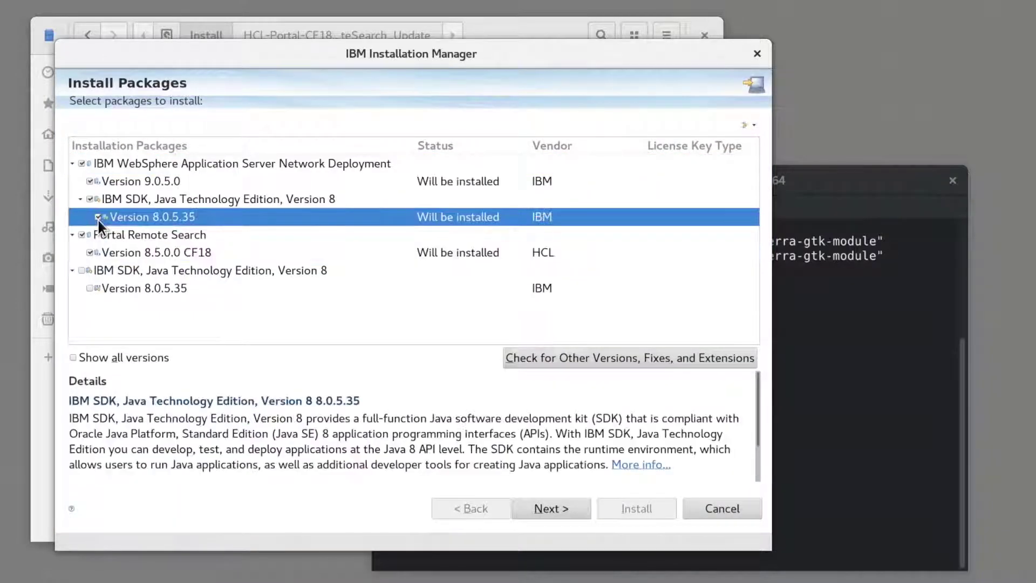
click(90, 287)
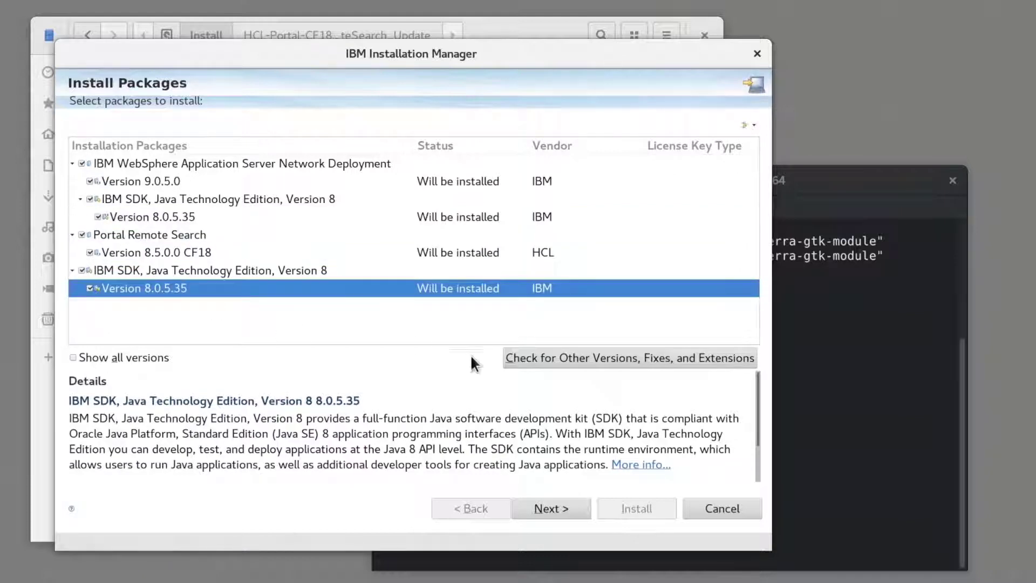
click(562, 506)
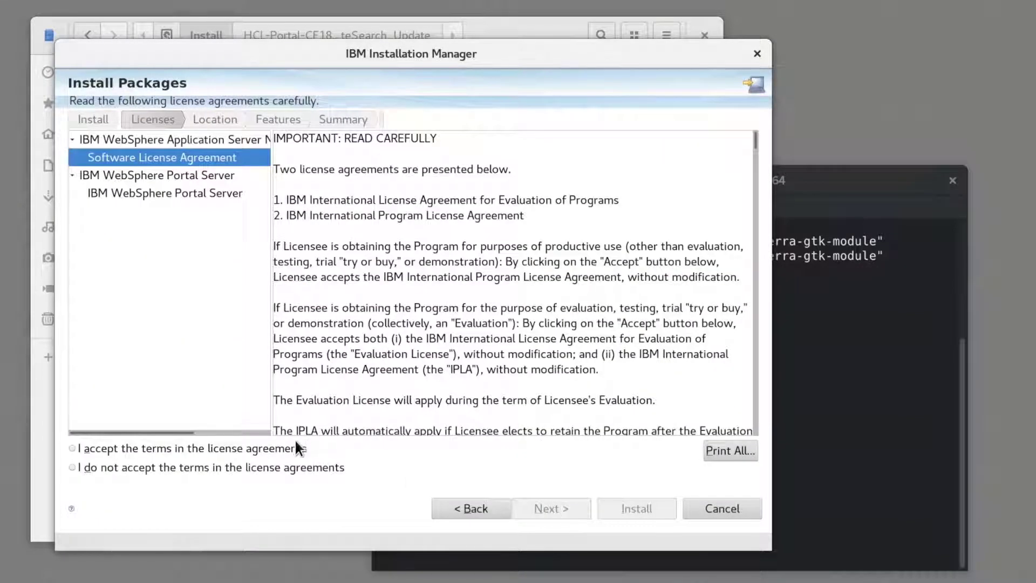
click(291, 447)
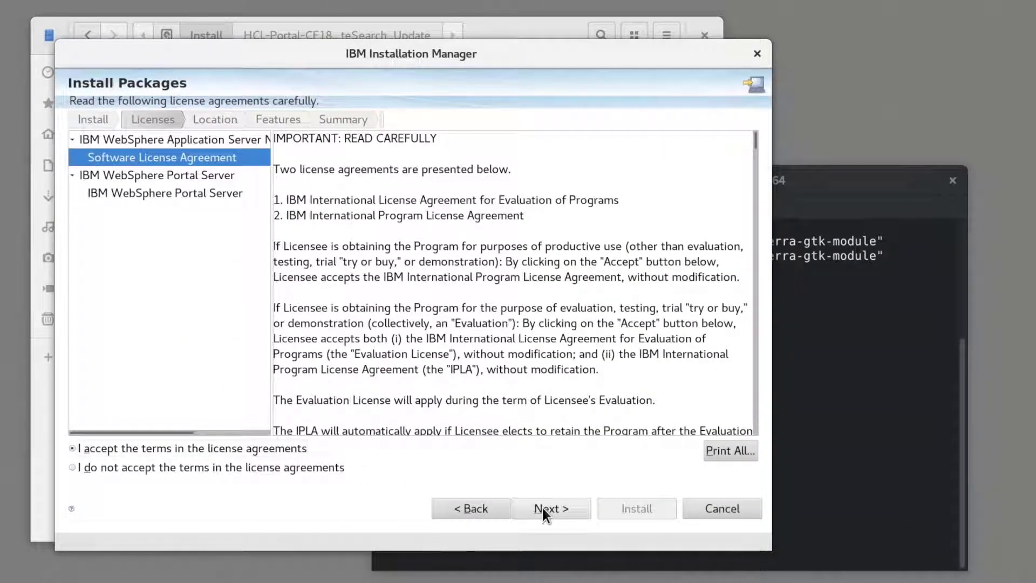
click(543, 508)
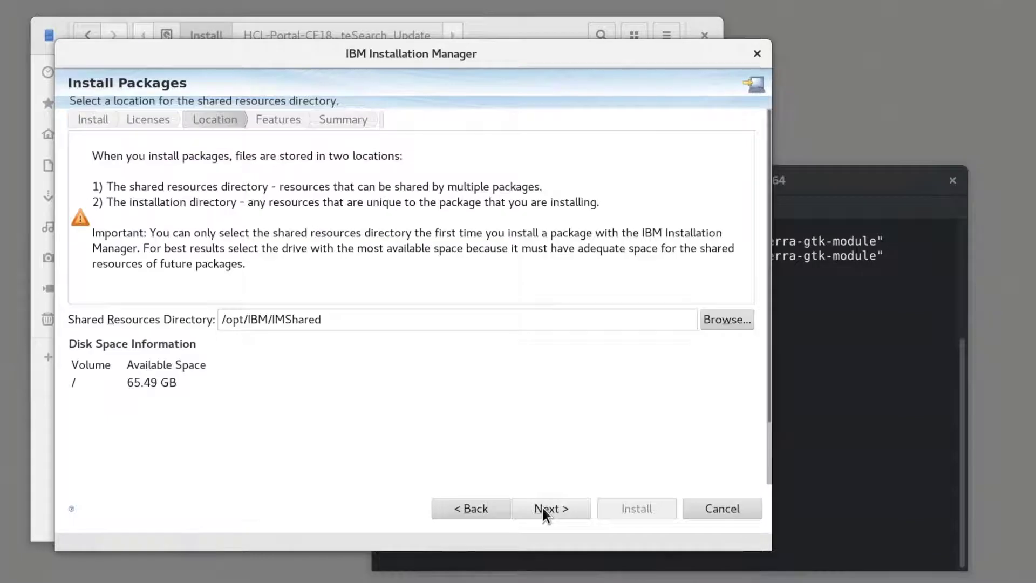
click(543, 508)
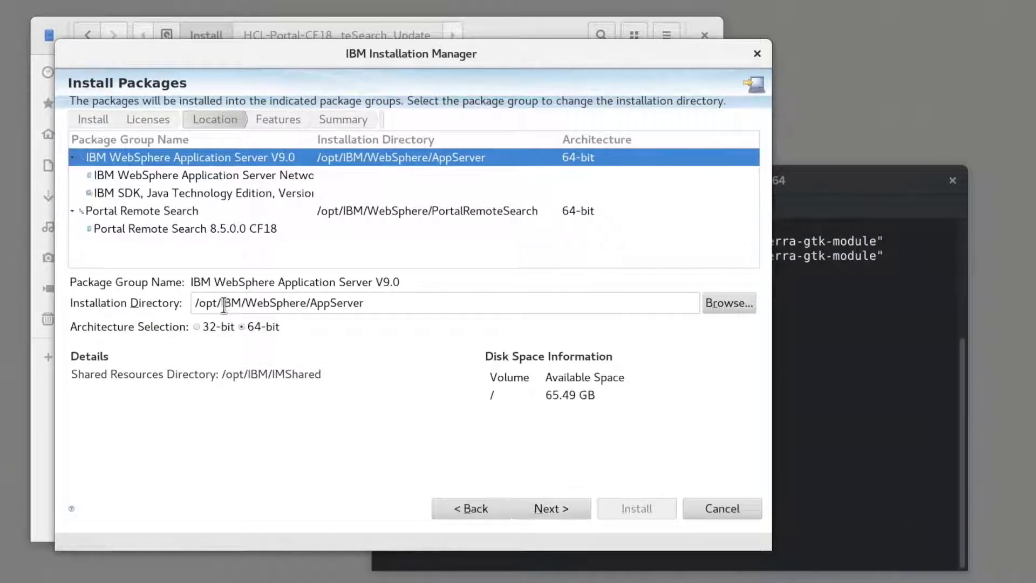
- Change the WebSphere Application Server install directory to /opt/HCL/AppServer
drag(223, 304, 308, 305)
key(BackSpace)
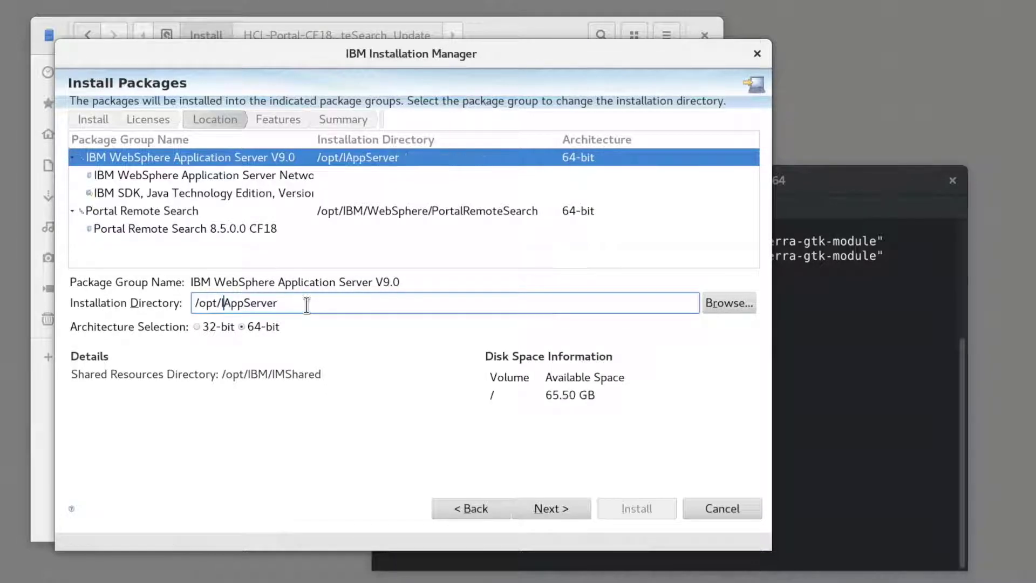
key(BackSpace)
text(HCL/)
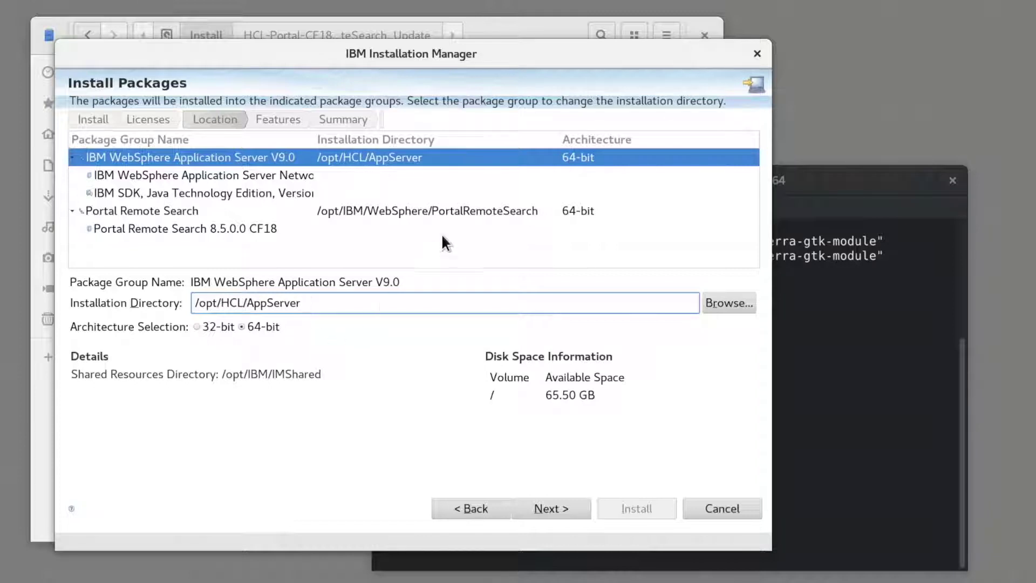
- Change Portal Remote Search's directory to /opt/HCL/PortalRemoteSearch and continue past translations
click(465, 218)
drag(224, 302, 302, 303)
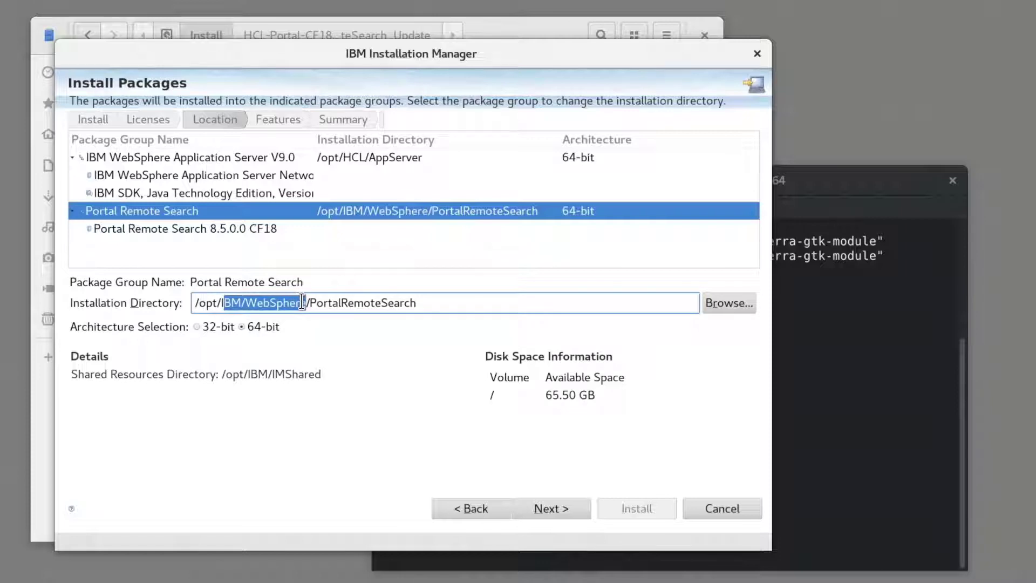
key(BackSpace)
key(BackSpace)
text(HCL)
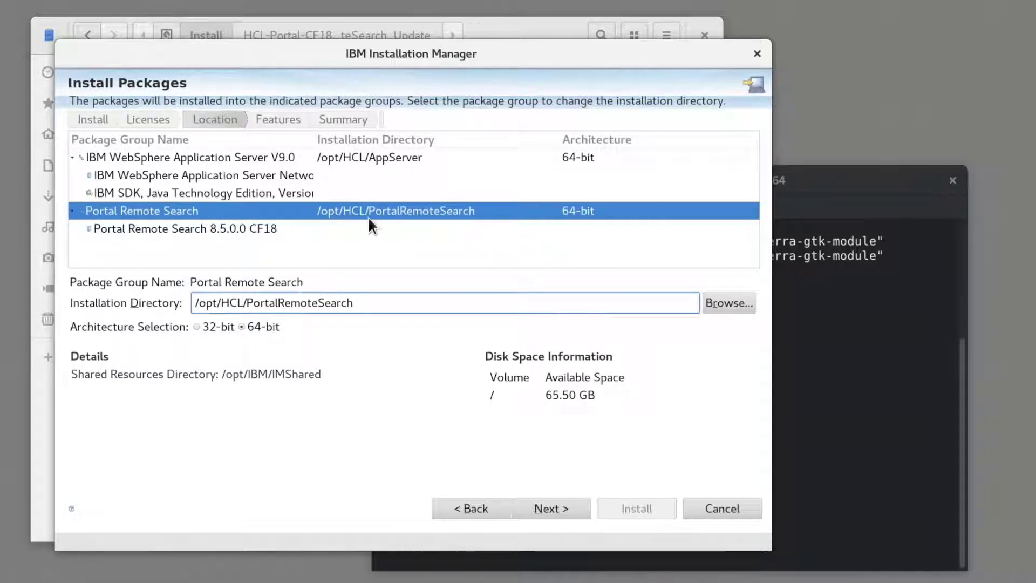
click(536, 508)
click(537, 508)
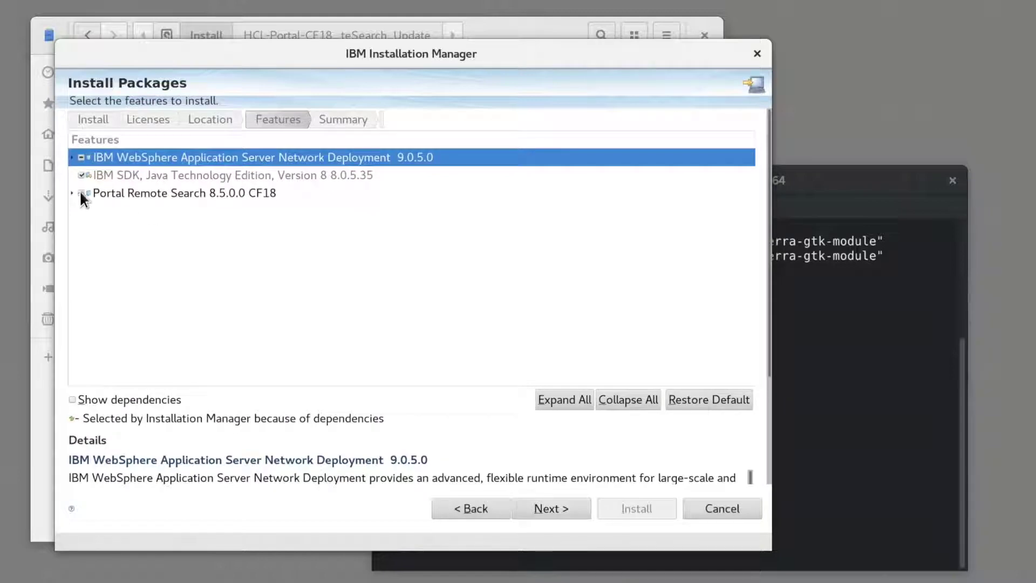
- Include the Document Conversion Service configuration feature under Portal Remote Search
click(71, 192)
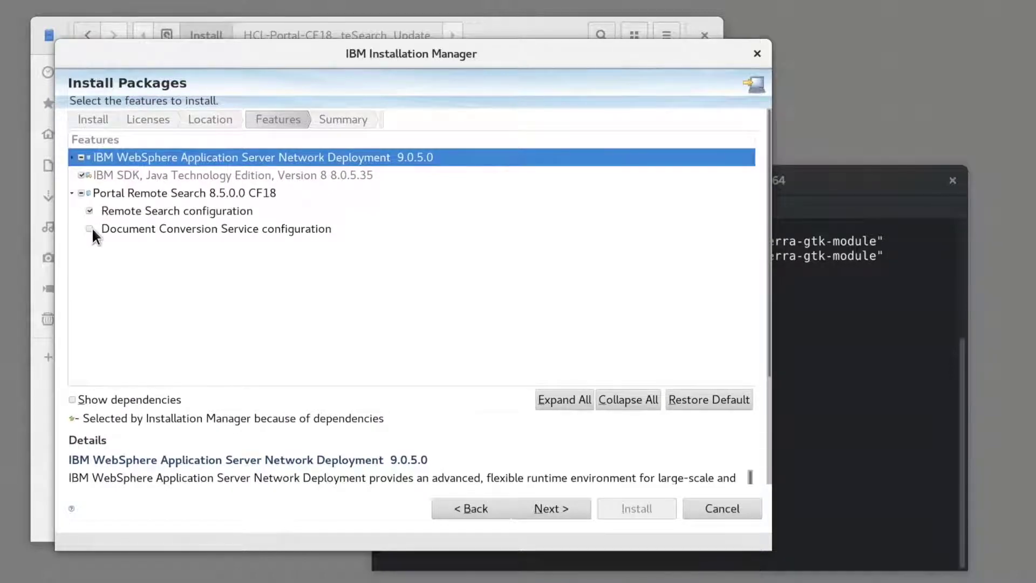
click(91, 228)
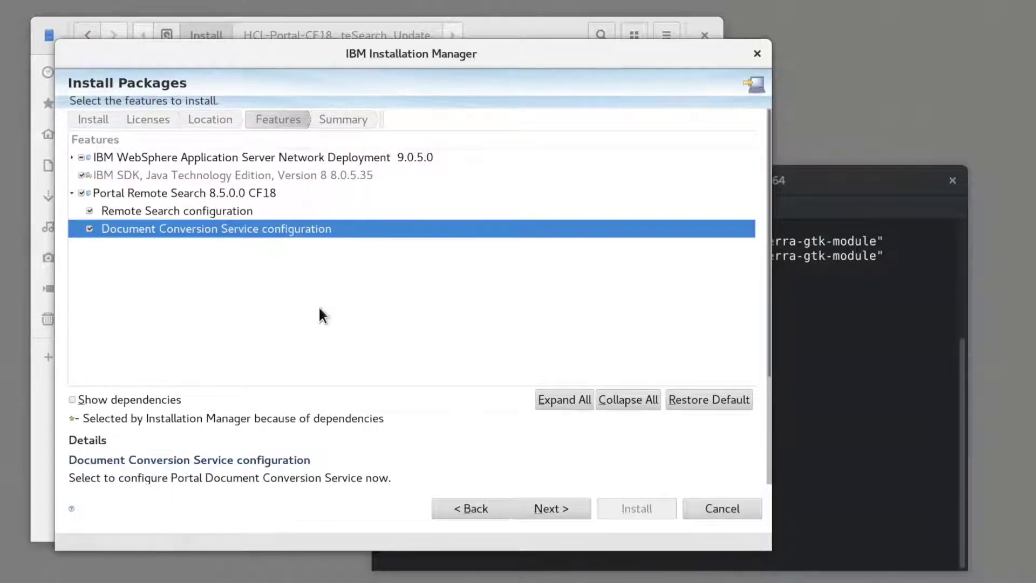
click(543, 511)
- Enter the administrator user ID, password and password confirmation, then proceed to the summary
click(198, 238)
text(wpsadmin)
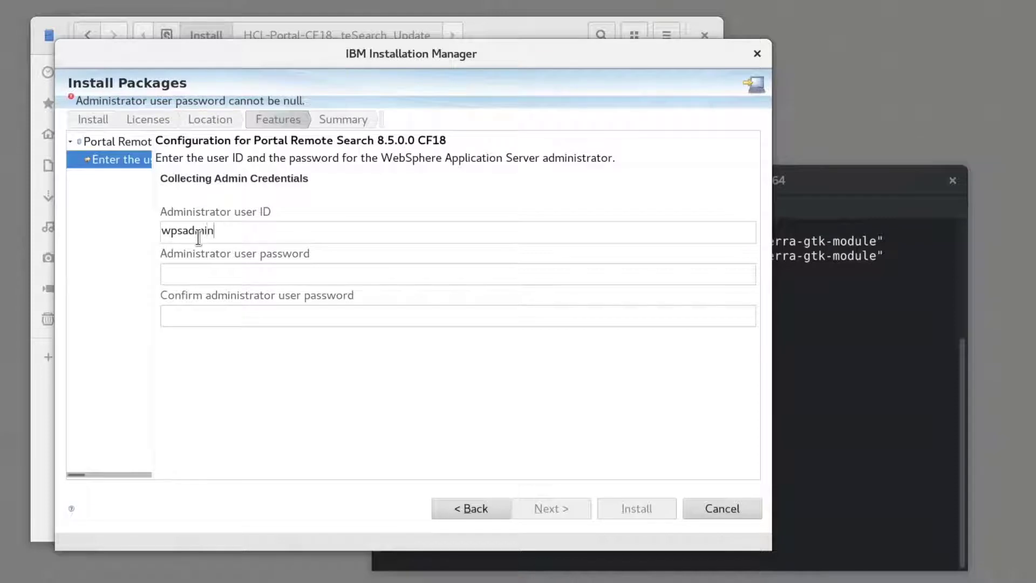
key(Tab)
text(******)
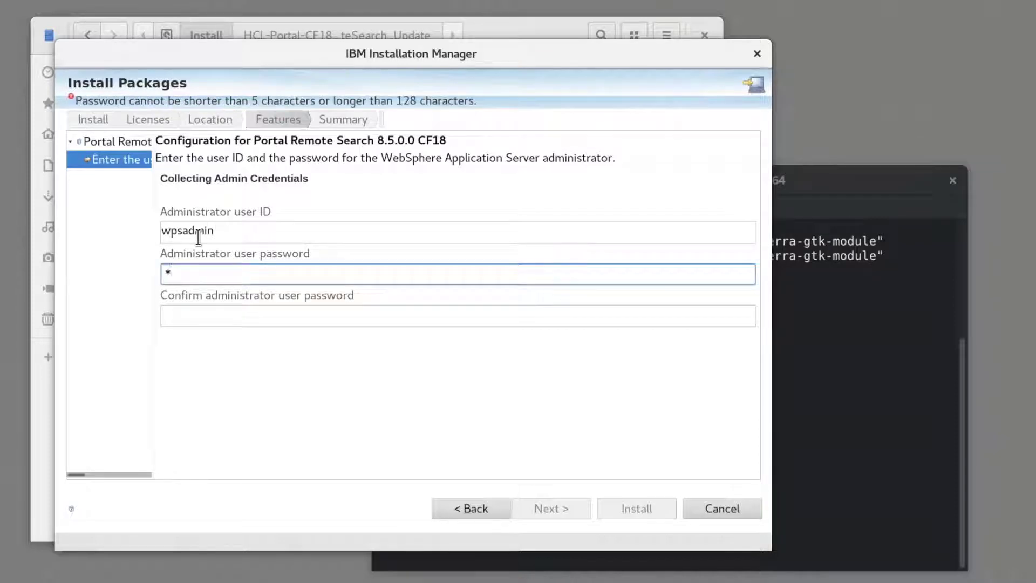
text(**)
key(Tab)
text(********)
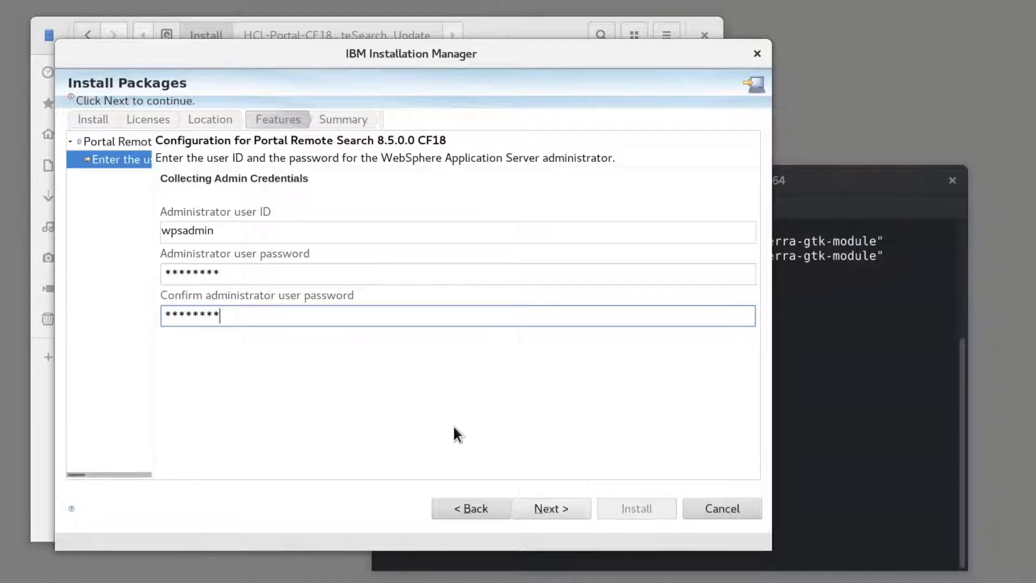
click(536, 506)
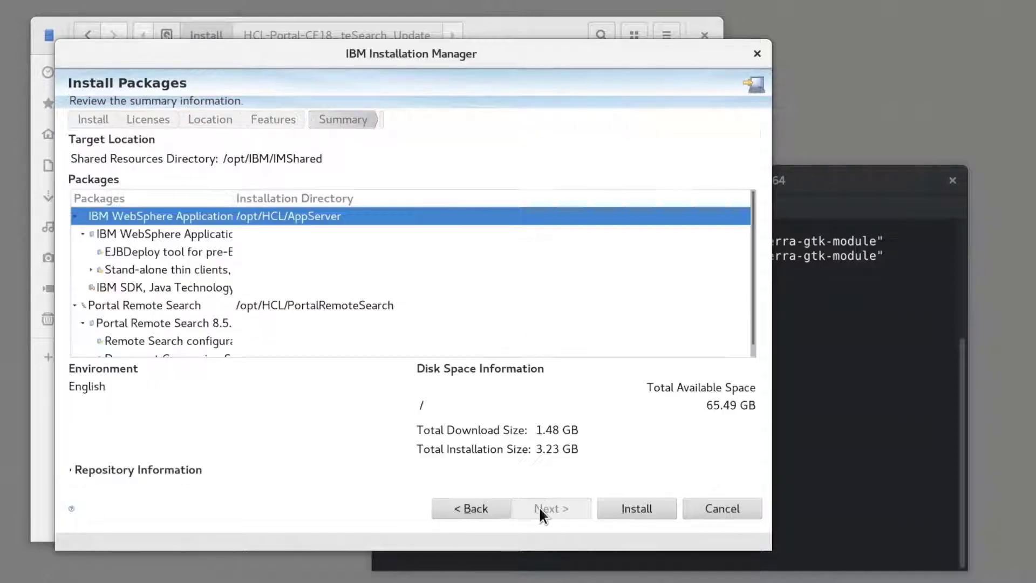
- Install WebSphere Application Server V9.0 and Portal Remote Search CF18, start no program, and finish
click(630, 510)
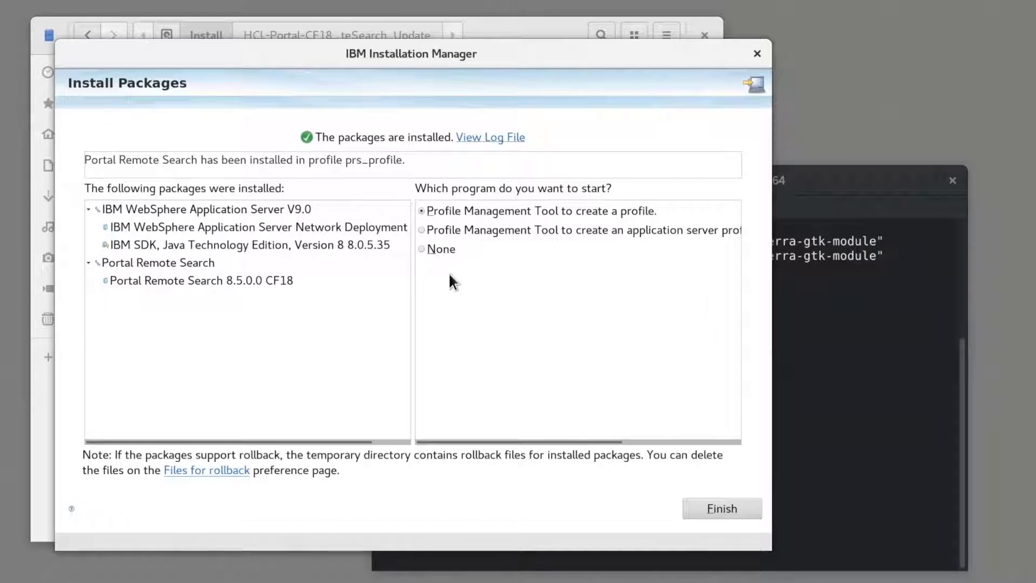
click(436, 251)
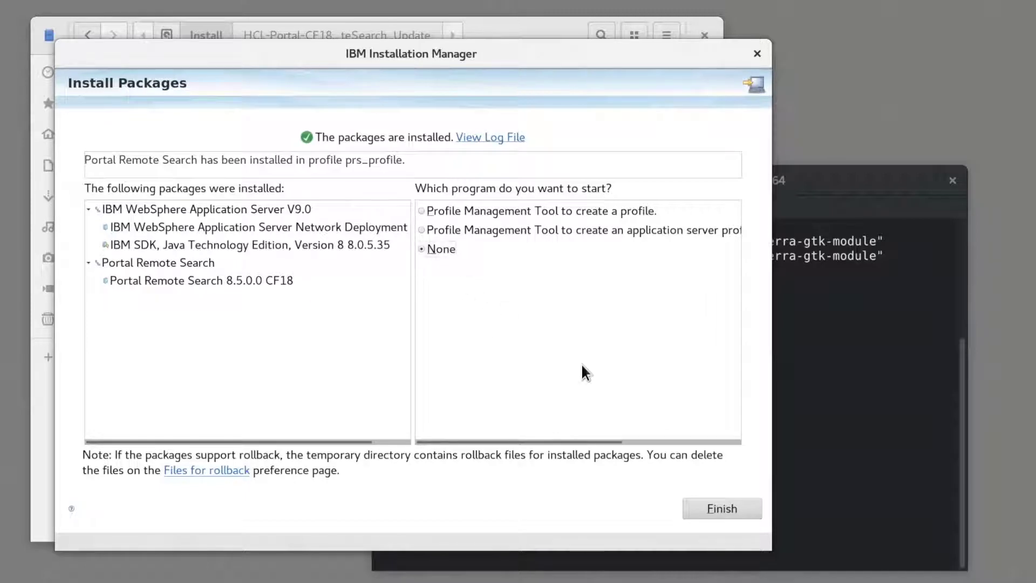
click(706, 506)
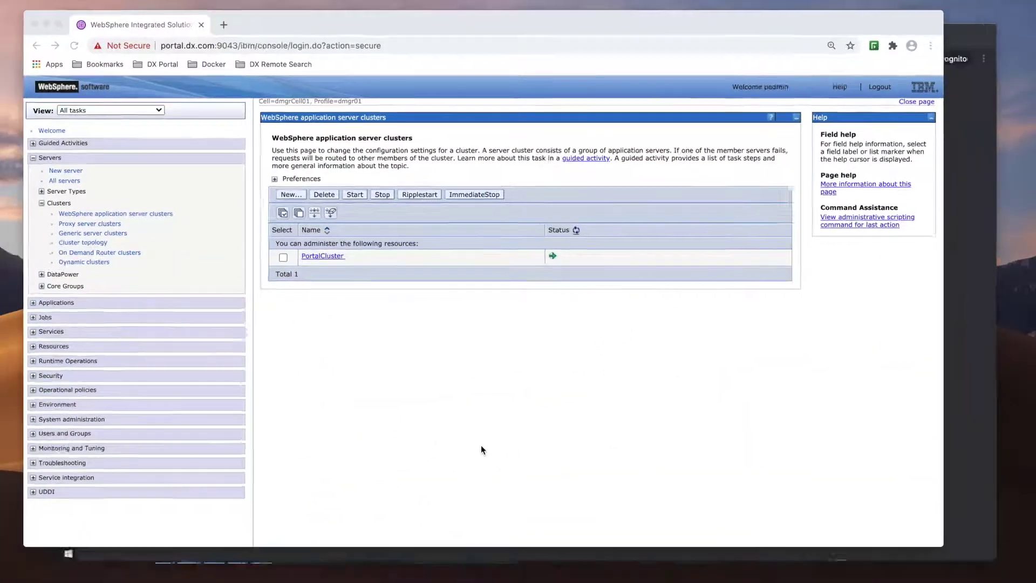
- In the incognito browser, open the PRS bookmark and log in to the remote search console
key(ctrl+Up)
click(653, 281)
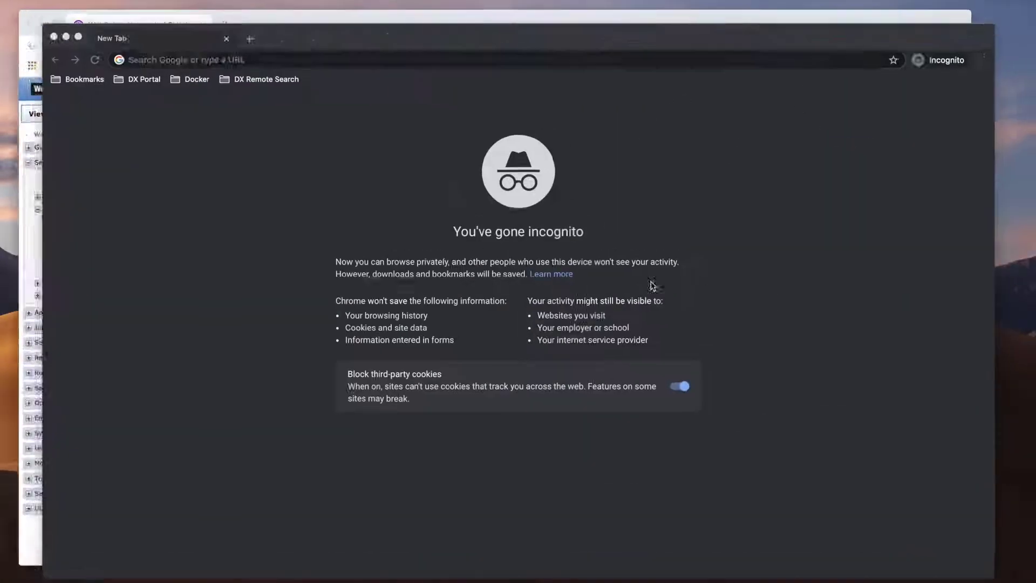
click(246, 80)
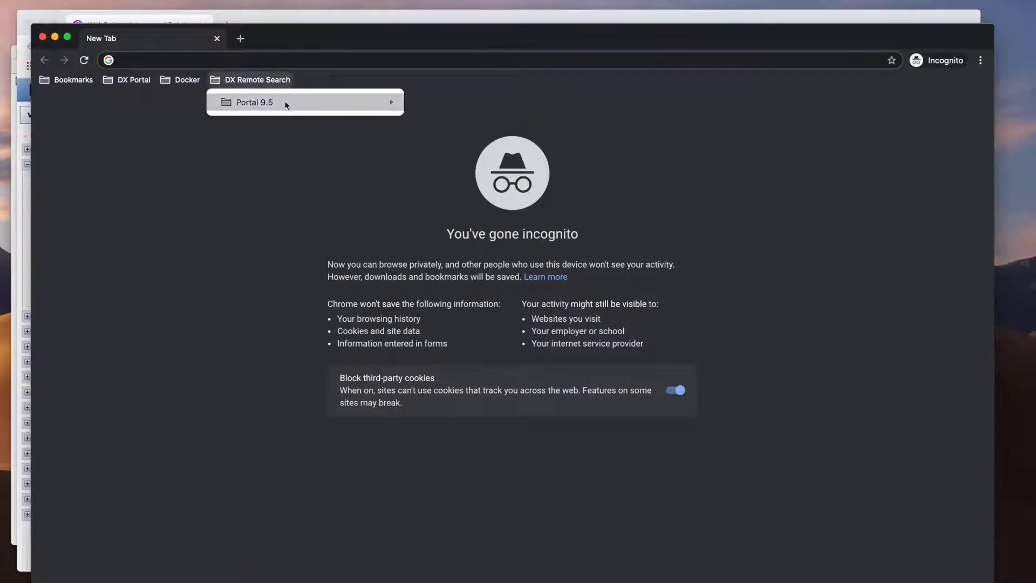
mouse_move(324, 103)
click(449, 139)
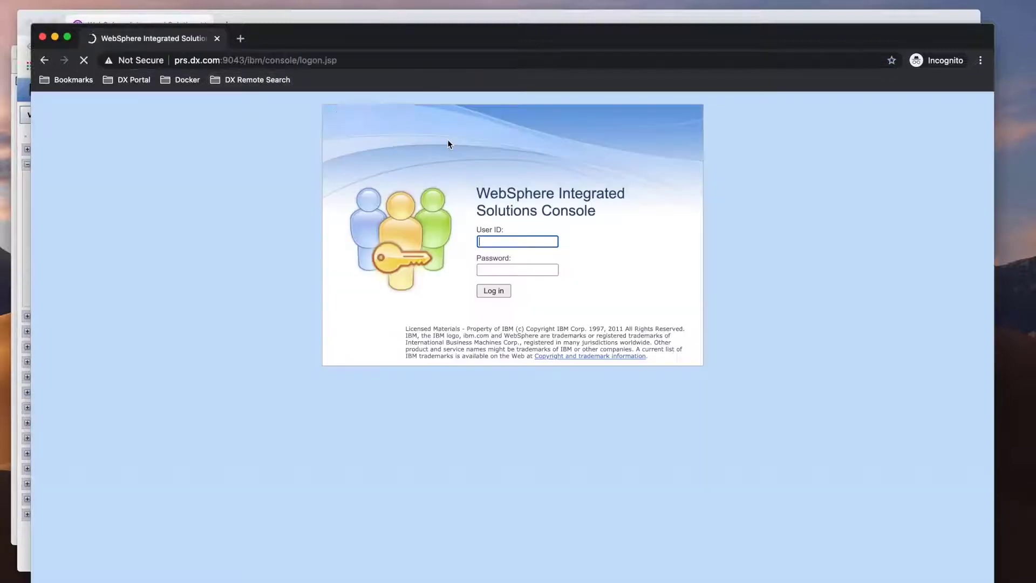
text(wpsadmin)
key(Tab)
text(wps)
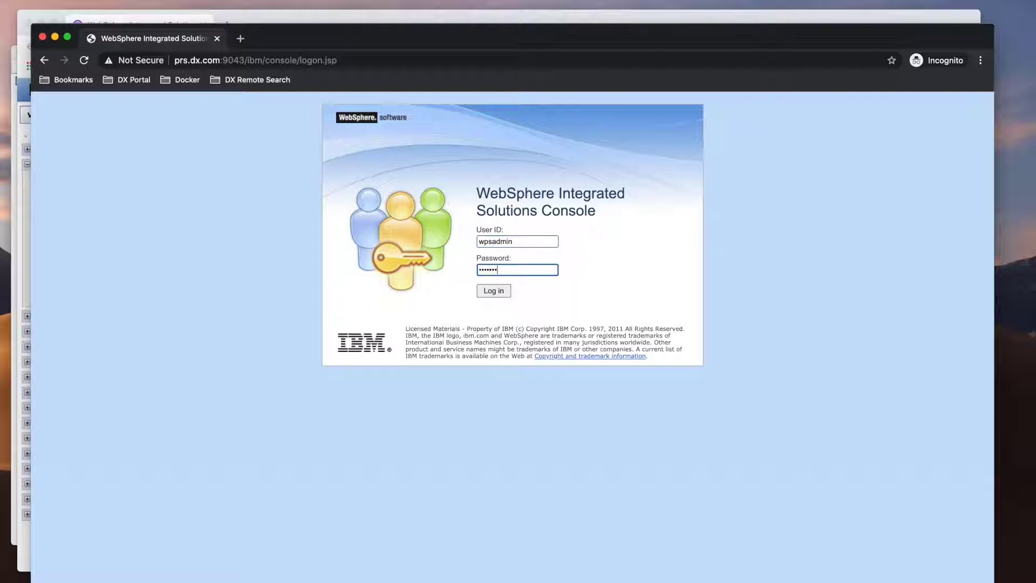
key(Return)
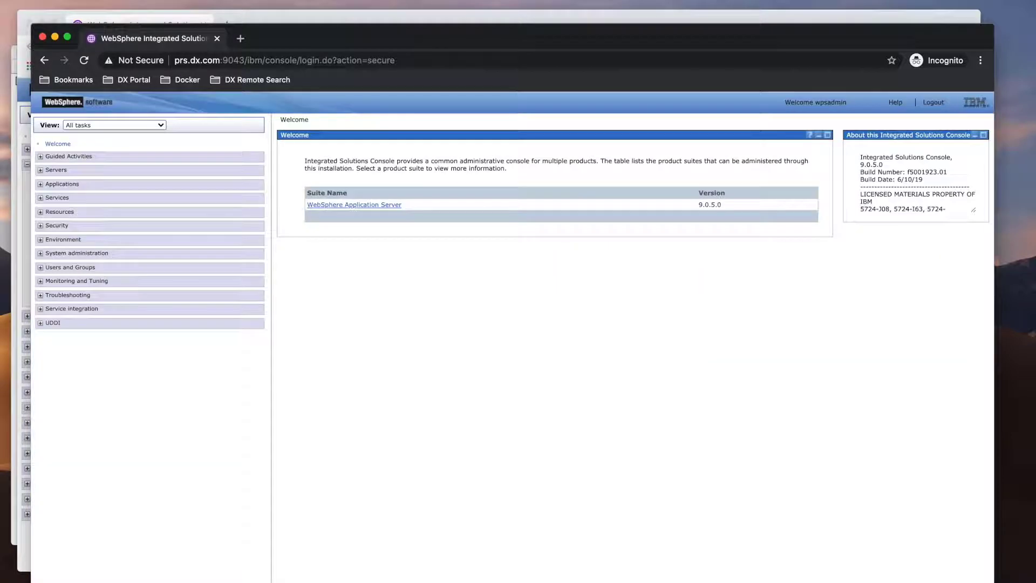
- View the WebSphere application servers list, then the enterprise applications including PSEStandalone and dcs_war
click(56, 170)
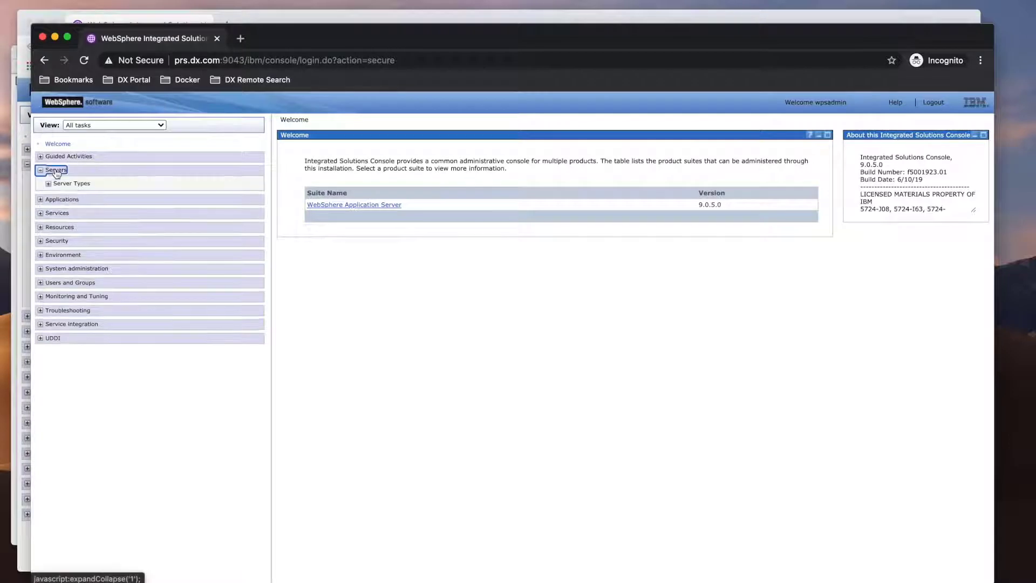
click(66, 185)
click(75, 194)
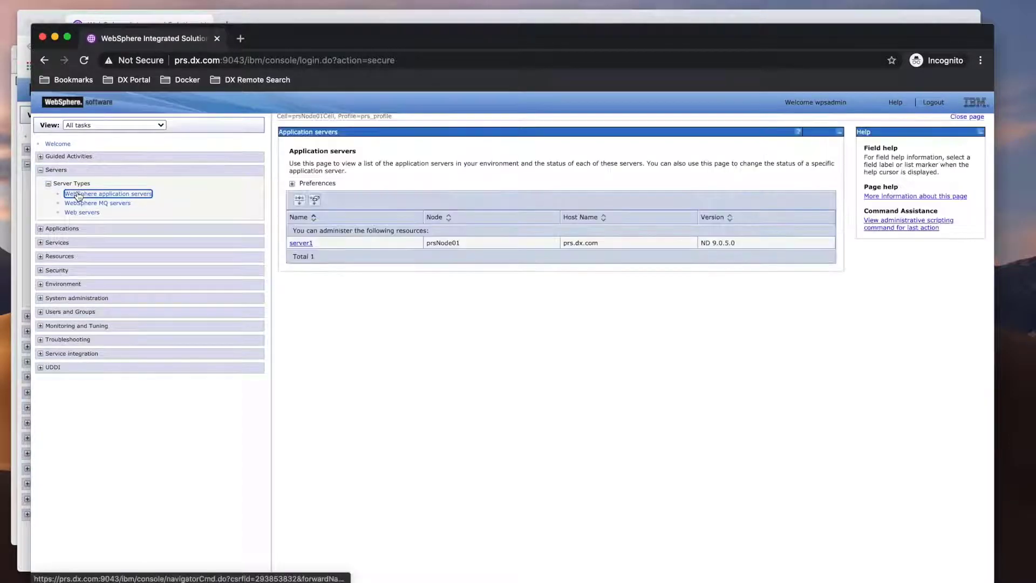
click(70, 230)
click(82, 252)
click(100, 262)
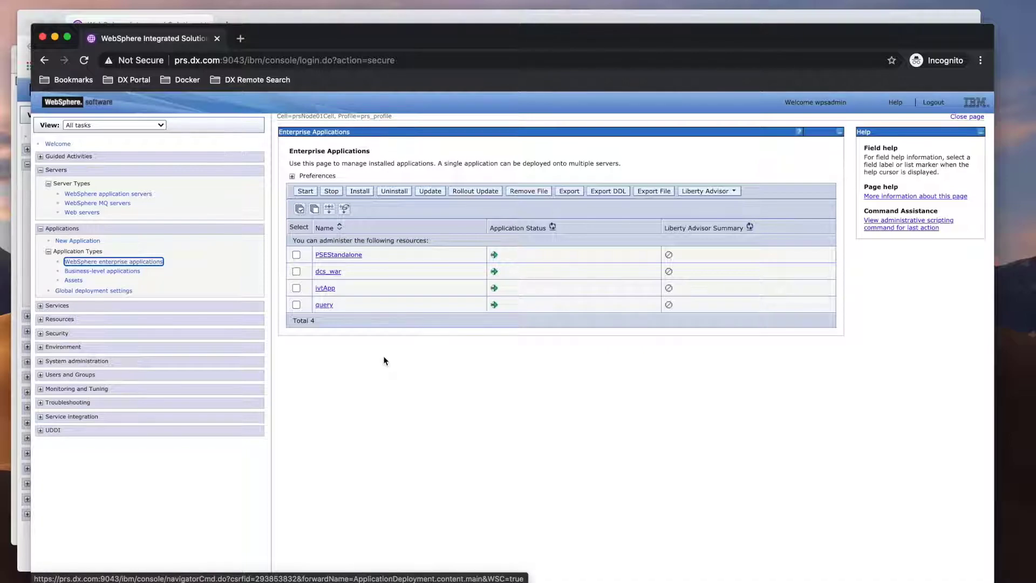
- Bring up the Remote search service documentation page and scroll to its table of contents
key(super+grave)
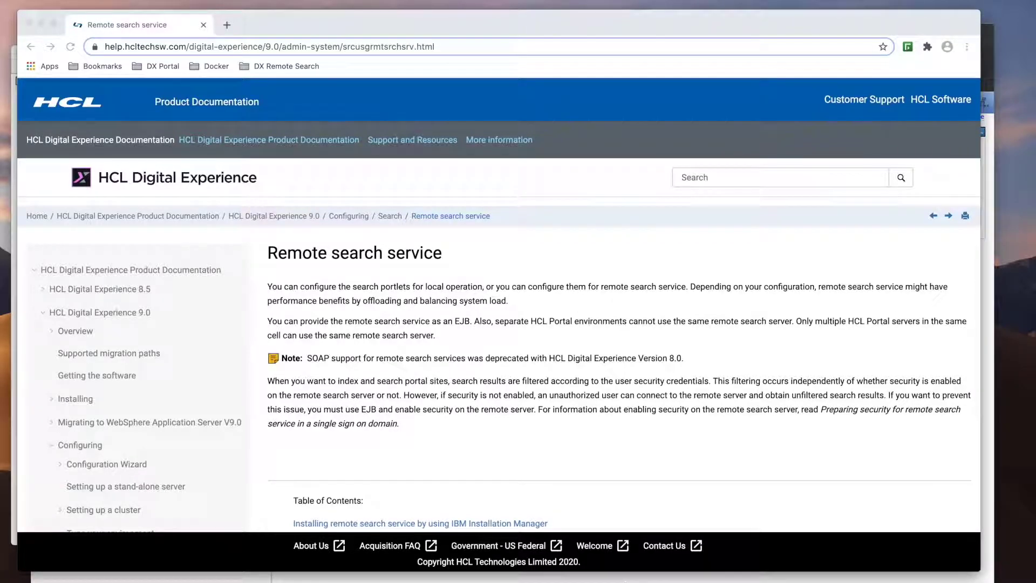
scroll(552, 439, down, 5)
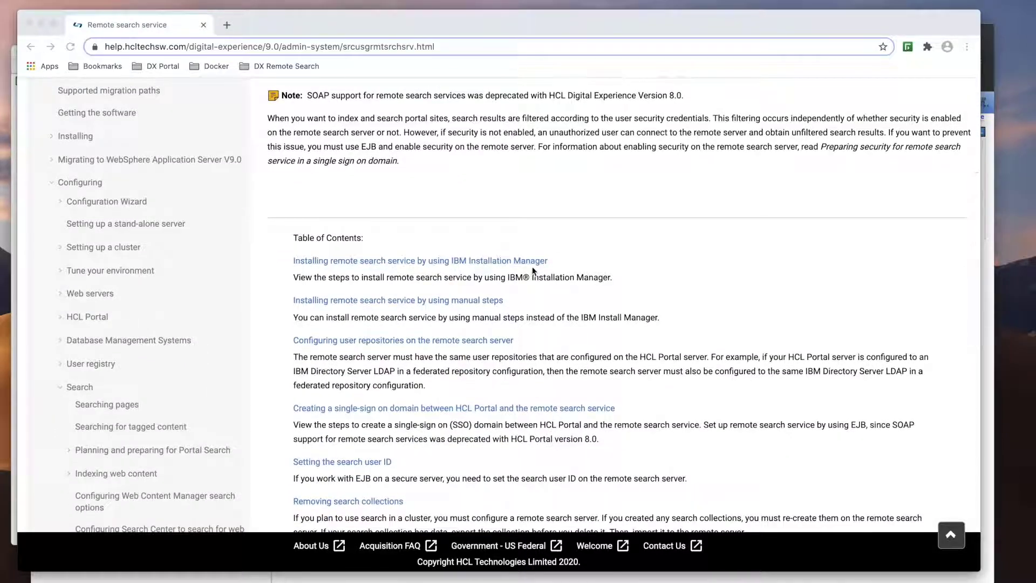
scroll(542, 322, down, 4)
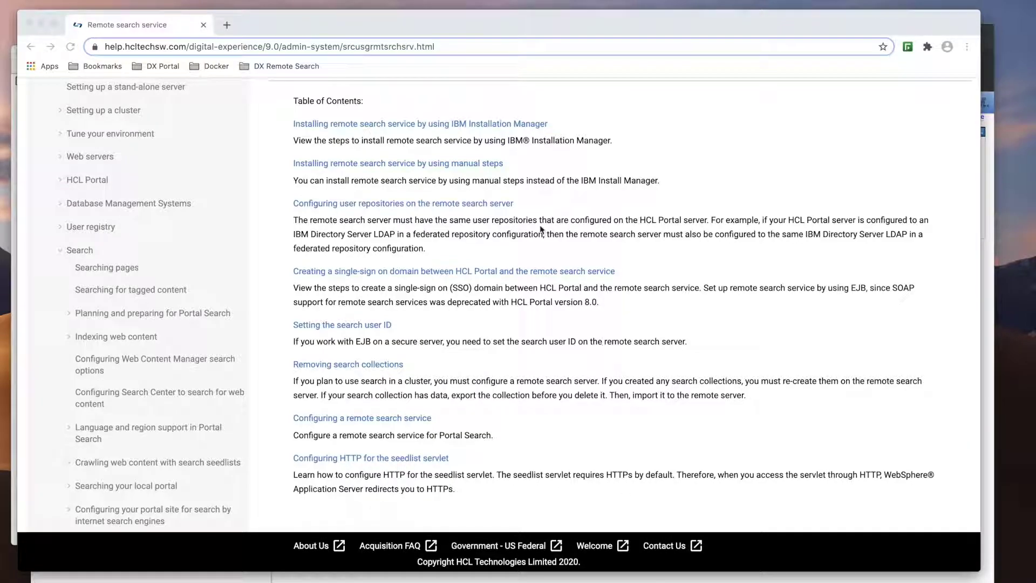
- In the portal console, open the PLDAP repository settings and select the host name ldap.dx.com
key(ctrl+Up)
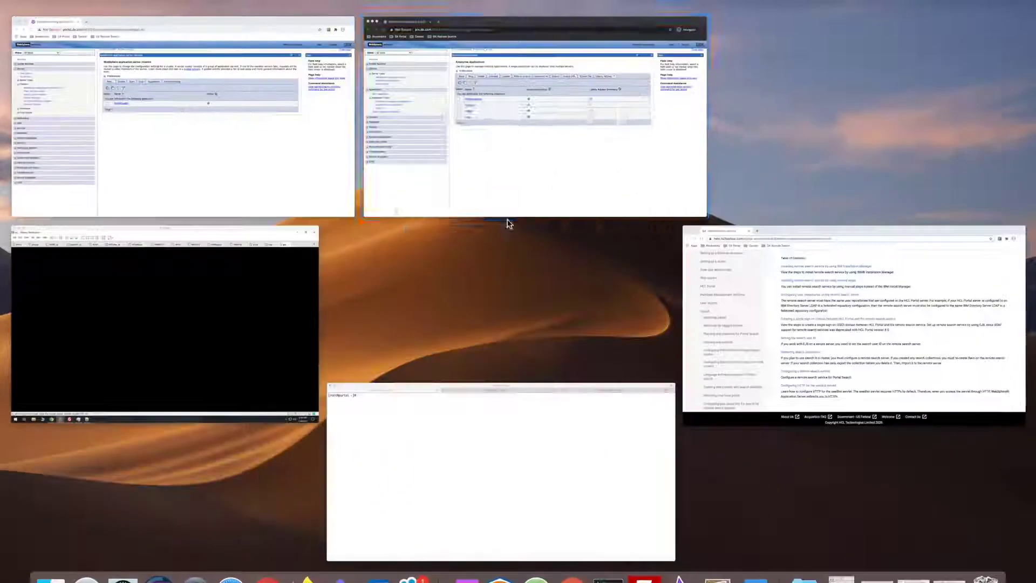
click(271, 169)
click(42, 364)
click(60, 377)
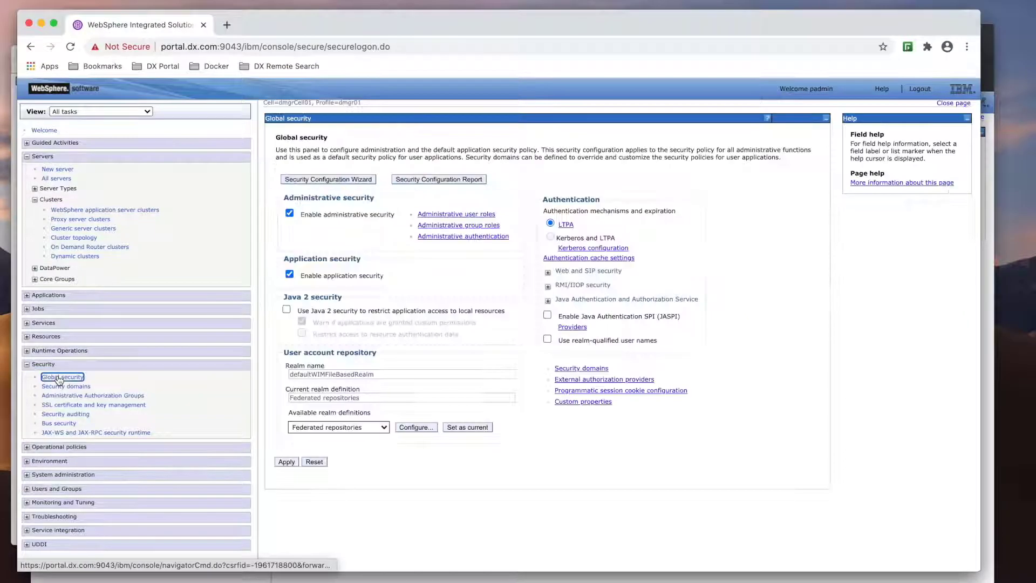
click(415, 428)
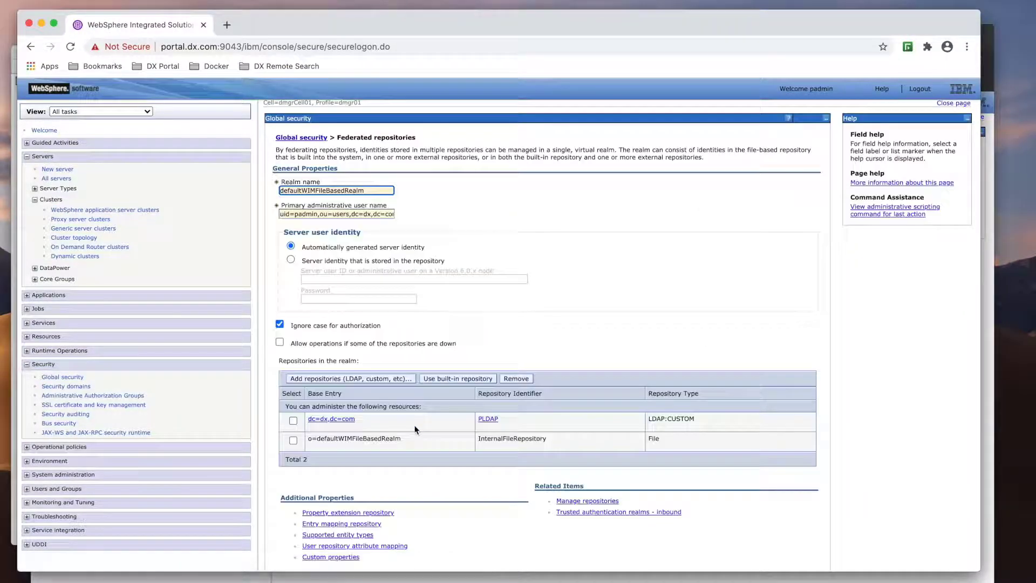
click(489, 420)
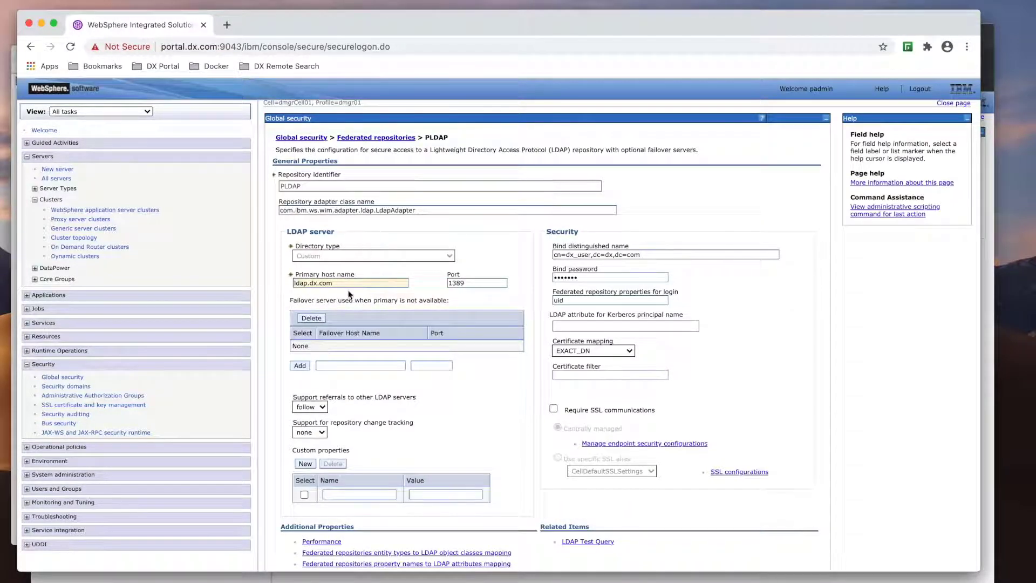
drag(346, 283, 284, 287)
key(super+c)
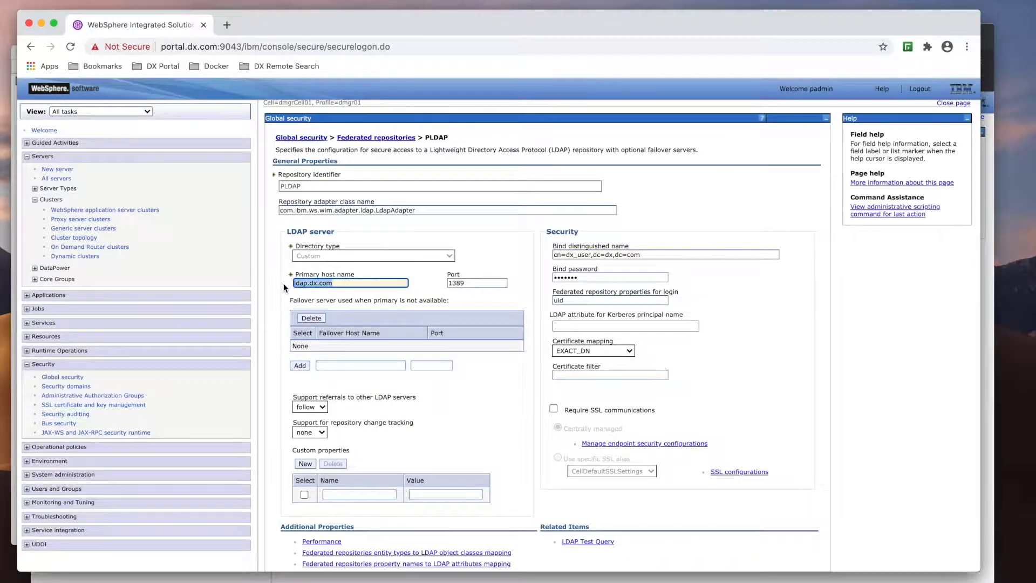
key(ctrl+Up)
- On the remote search console, start a new LDAP repository in federated repositories with directory type Custom
click(463, 150)
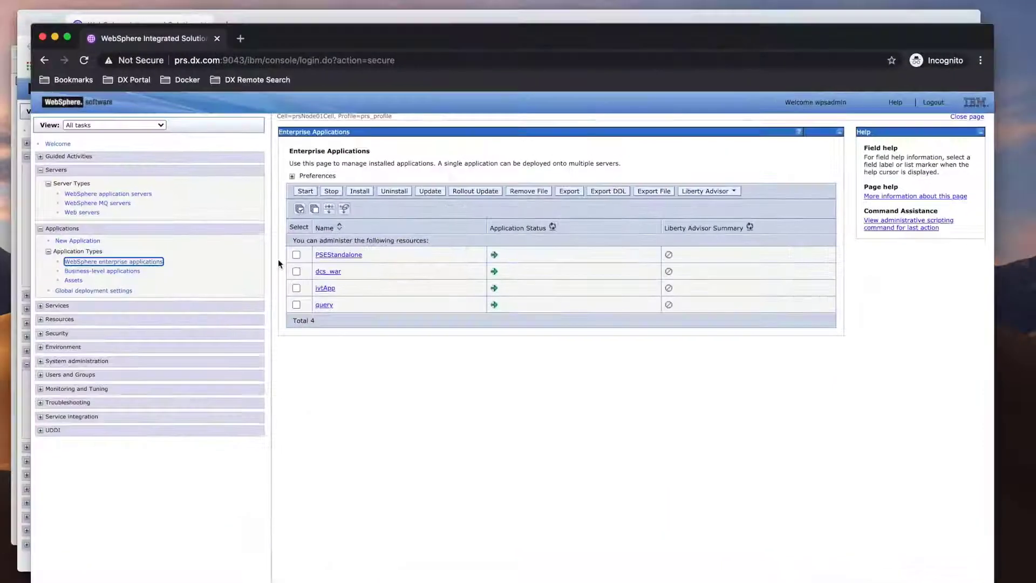
click(63, 333)
click(75, 346)
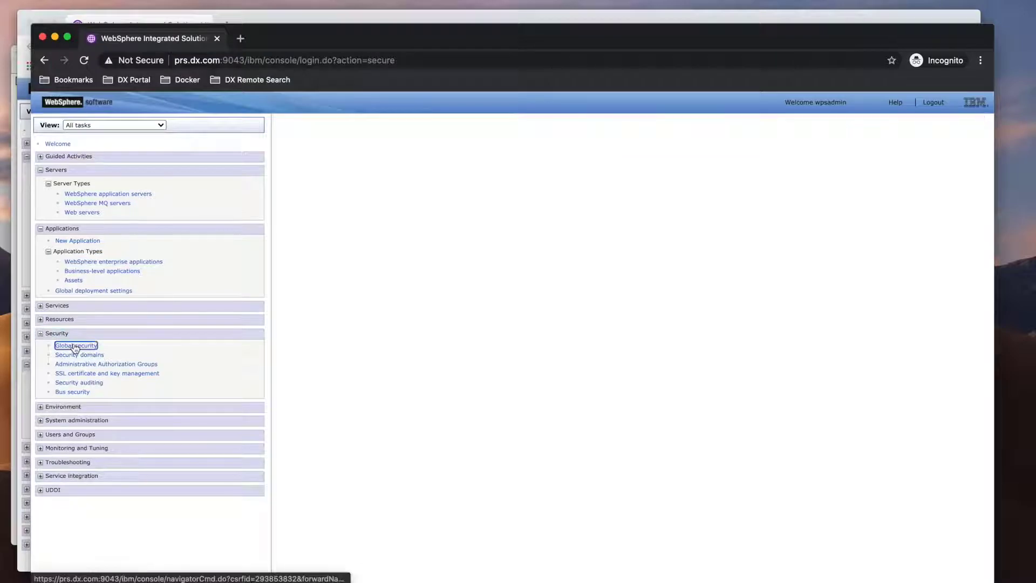
click(423, 440)
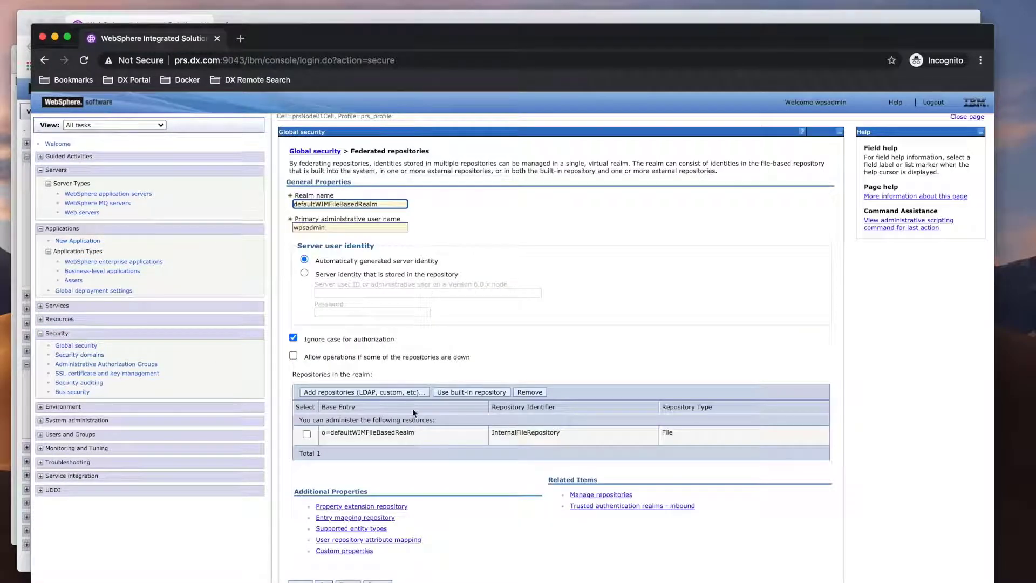
click(411, 393)
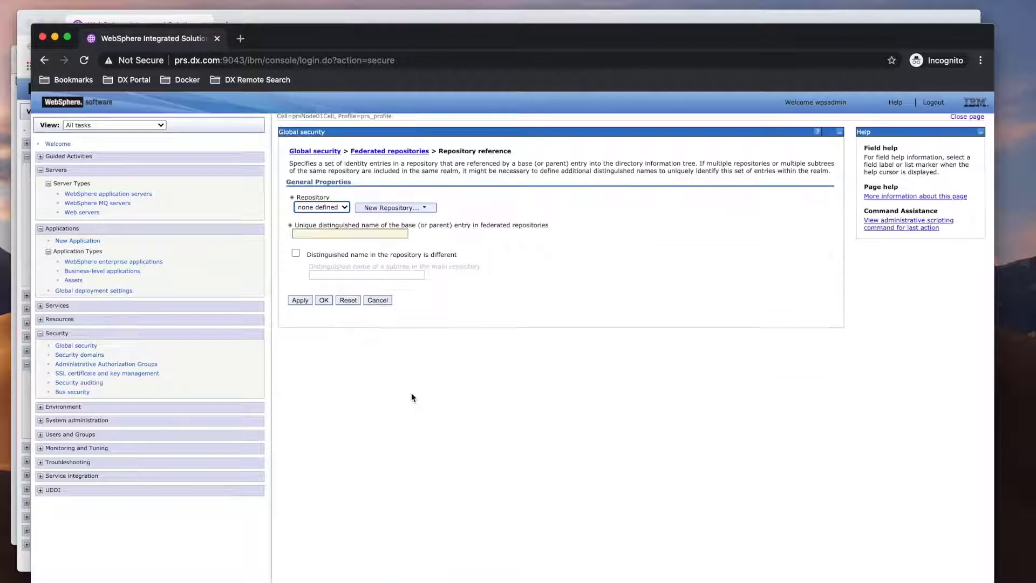
click(404, 209)
click(400, 217)
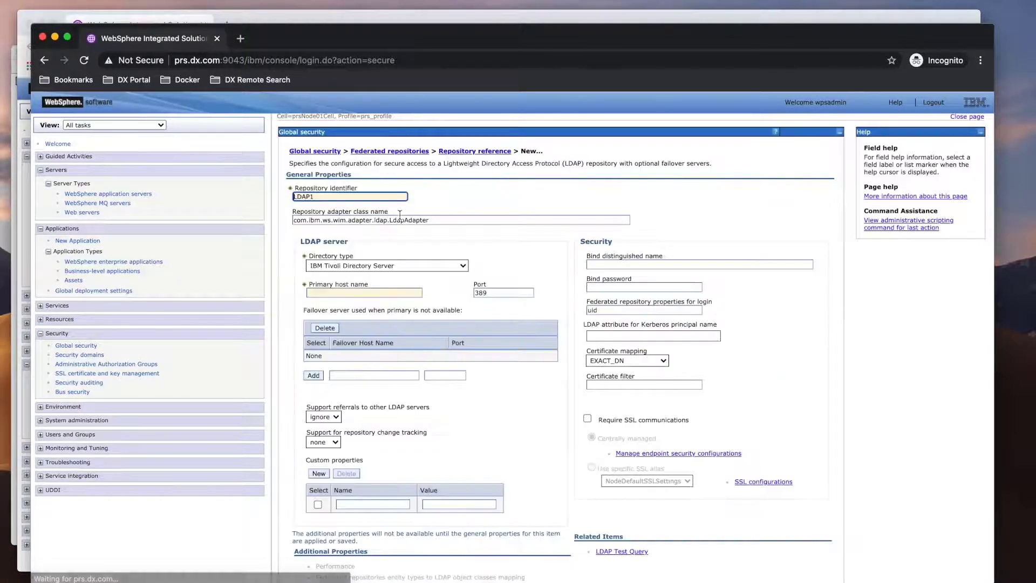
click(379, 266)
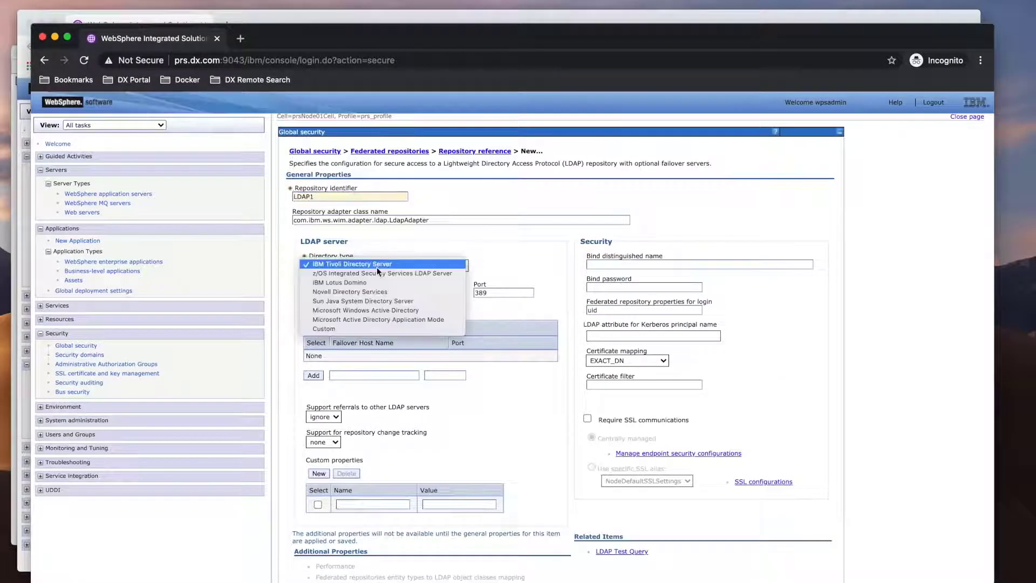
click(354, 329)
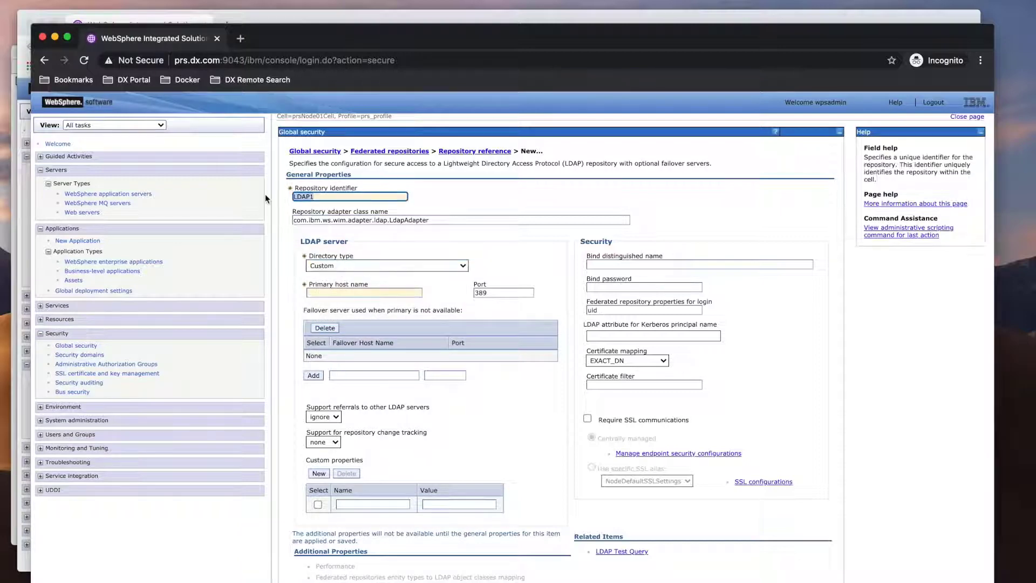
- Set identifier PLDAP, host ldap.dx.com, port 1389, and the bind DN copied from the portal console
text(PLD)
click(316, 293)
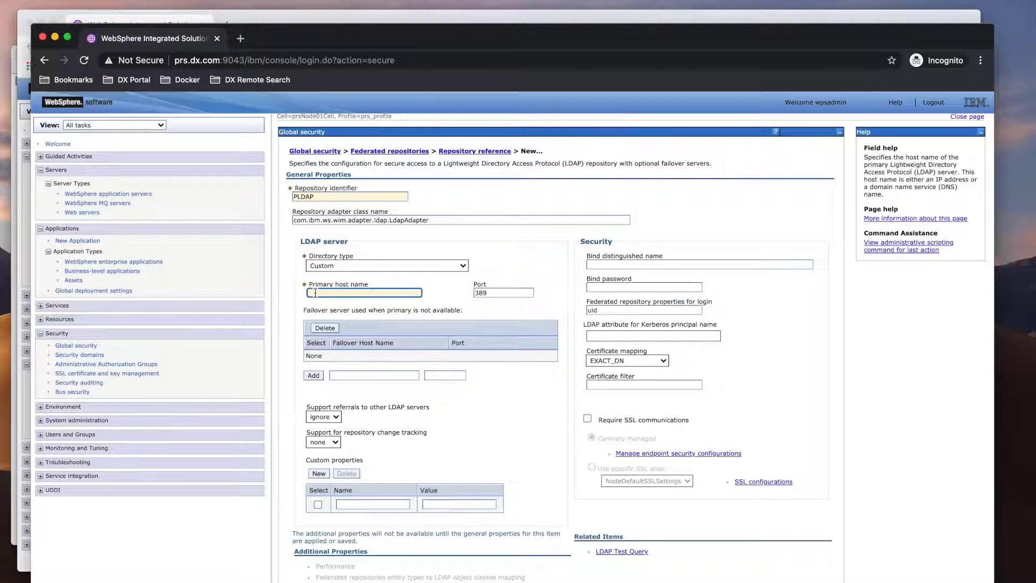
key(super+v)
key(ctrl+Up)
key(ctrl+Up)
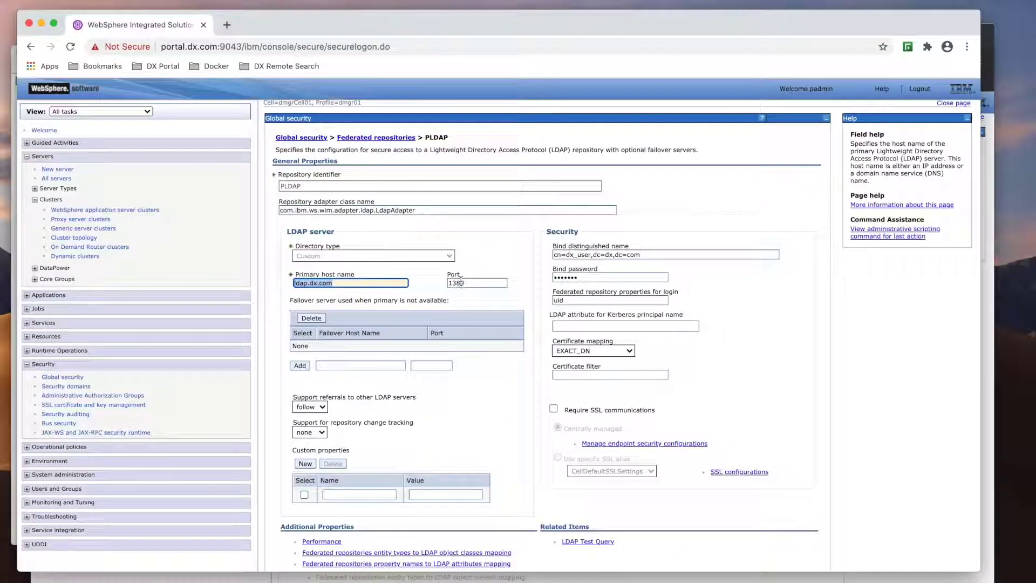
drag(654, 258, 534, 259)
key(super+c)
key(ctrl+Up)
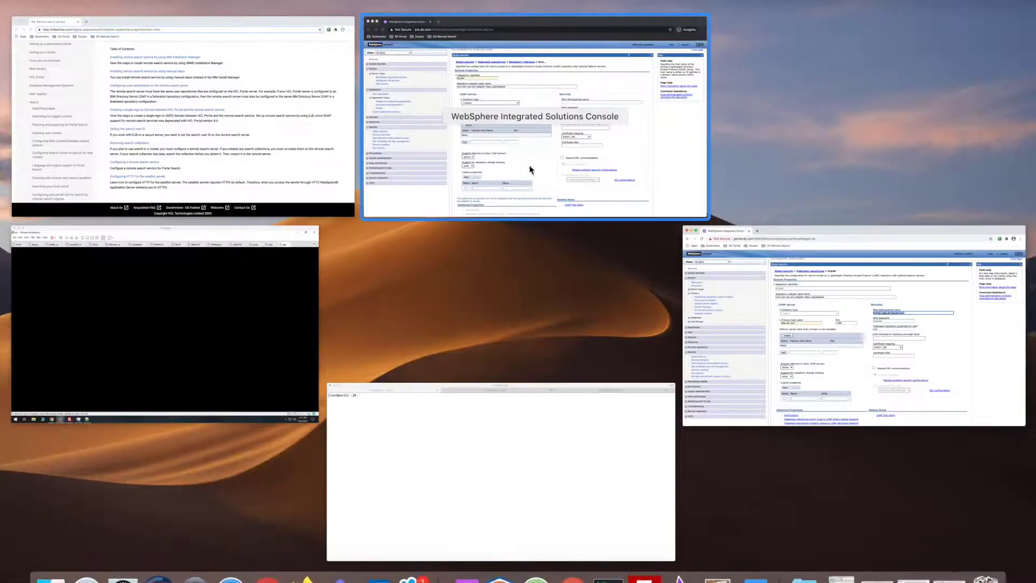
click(532, 169)
click(492, 293)
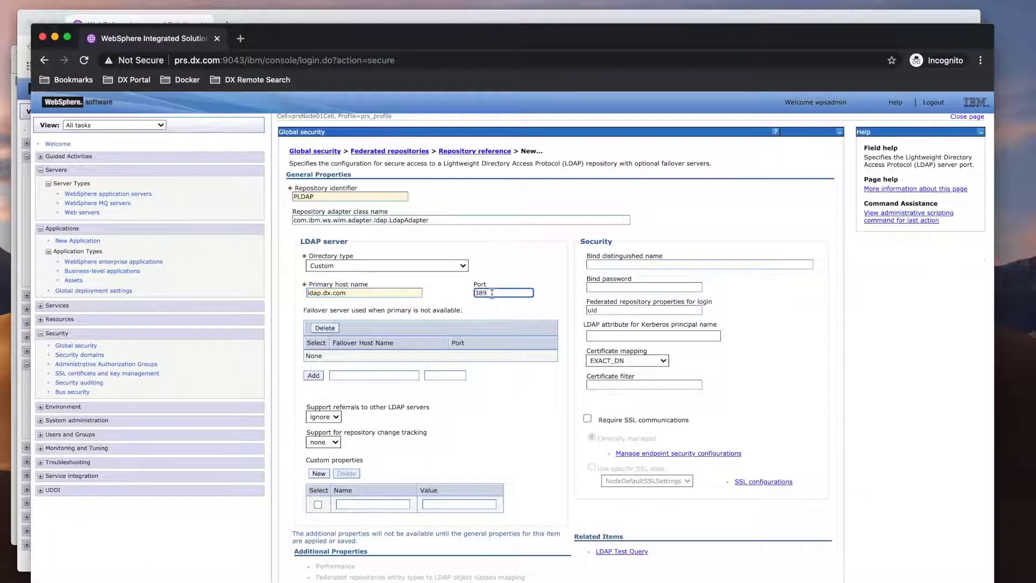
text(1)
click(627, 264)
key(super+v)
click(614, 287)
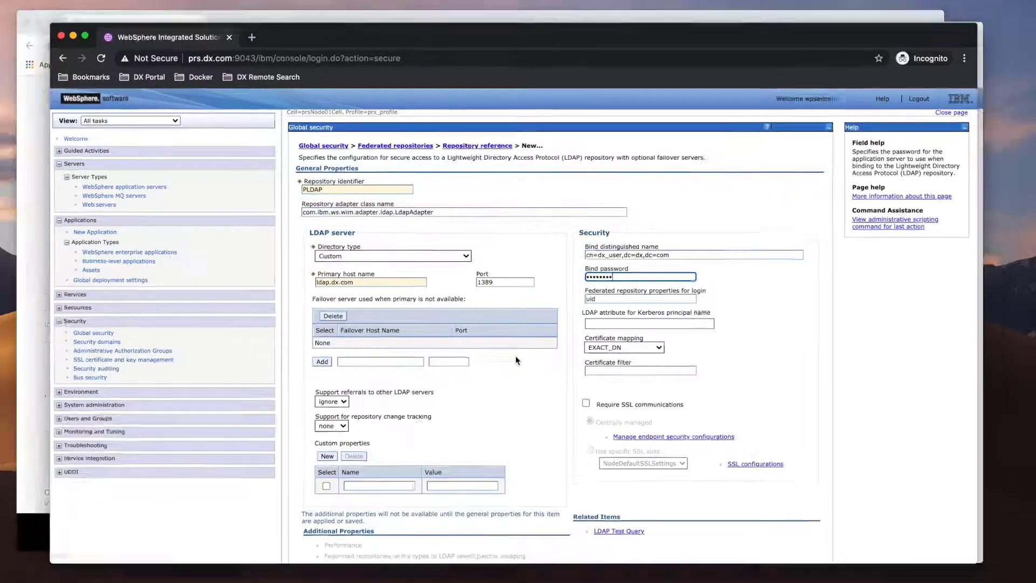
- Enter the bind password, set referrals to follow, and confirm the new PLDAP repository
key(ctrl+Up)
click(719, 324)
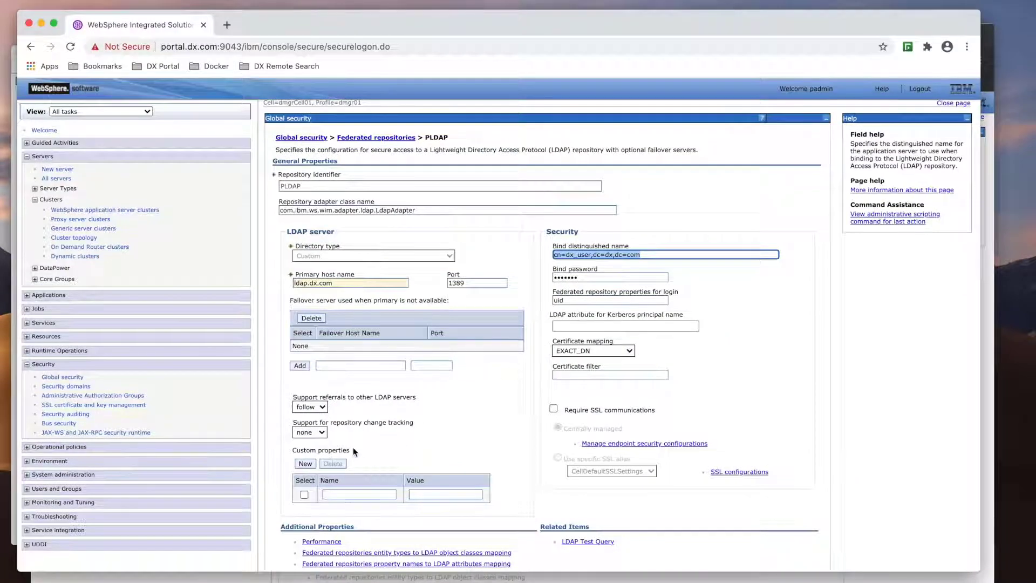
key(ctrl+Up)
click(547, 163)
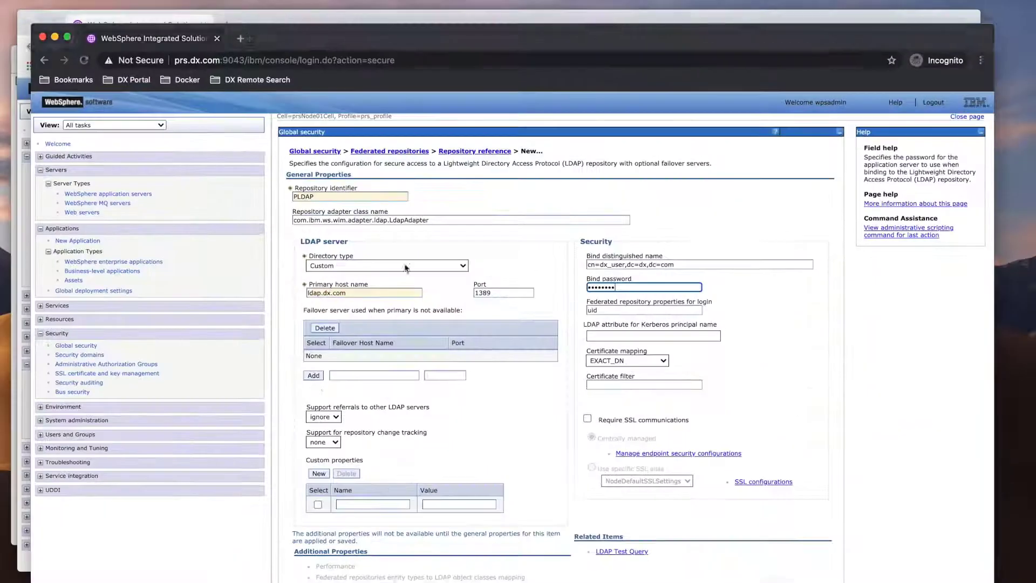
click(319, 417)
click(323, 427)
scroll(514, 457, down, 3)
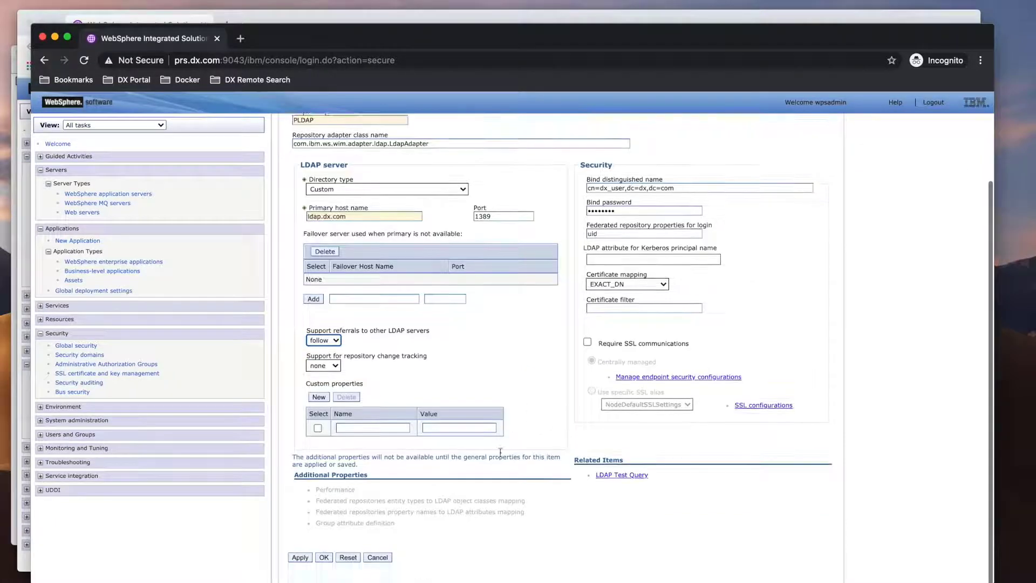
click(324, 557)
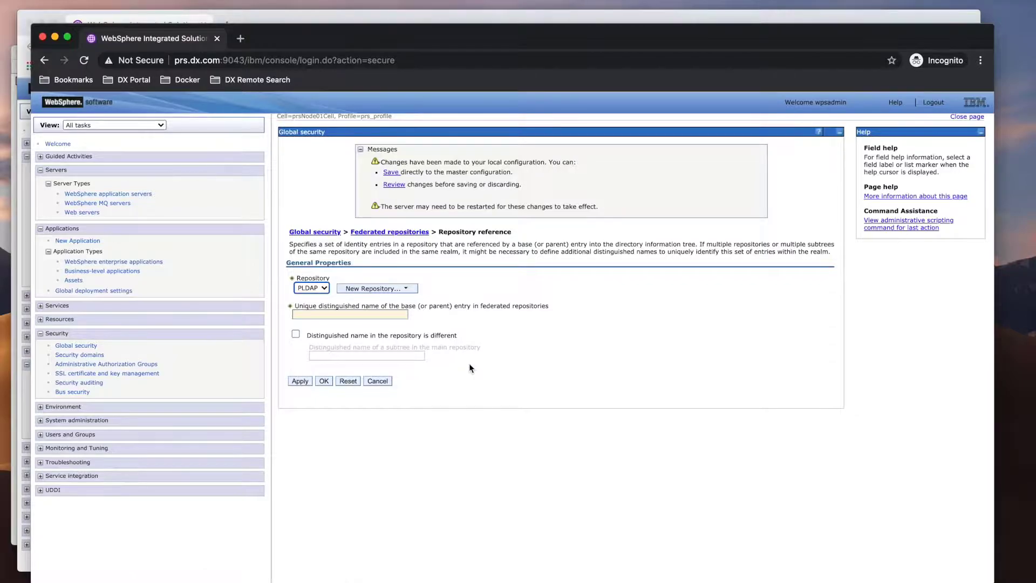
- Copy the base entry dc=dx,dc=com from the portal console's repository reference
key(ctrl+Up)
click(754, 296)
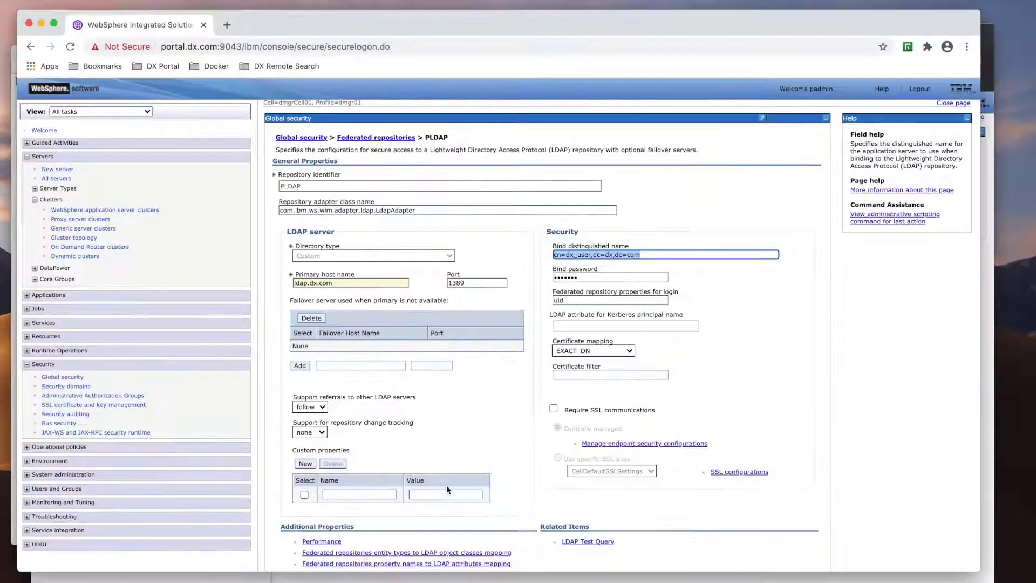
scroll(447, 489, down, 3)
click(363, 546)
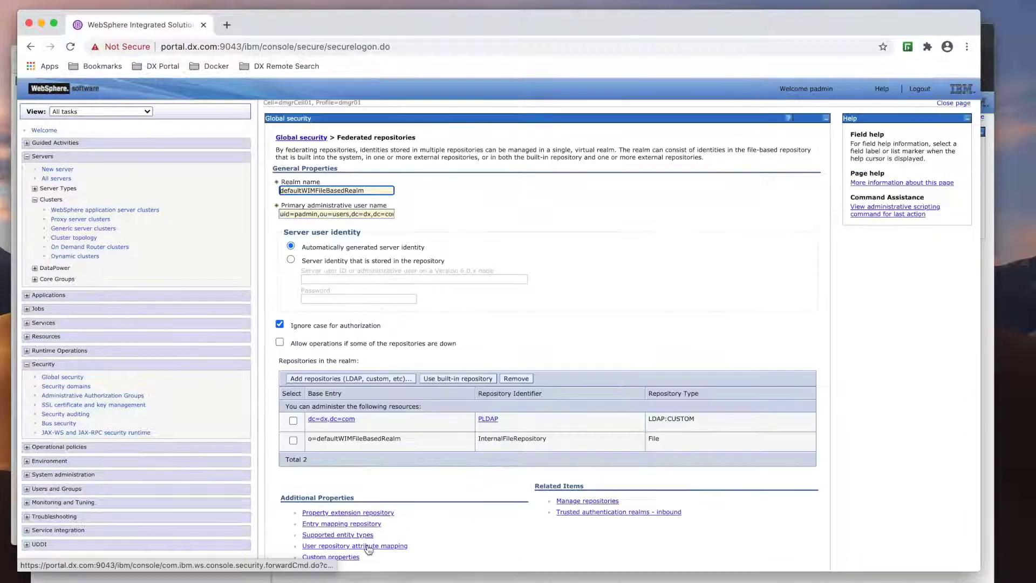
click(339, 421)
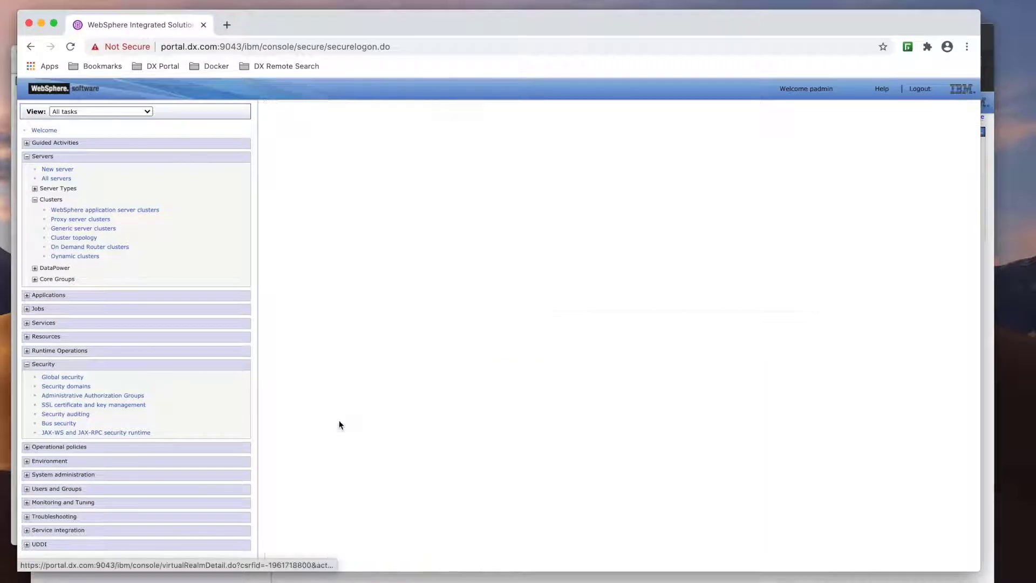
click(333, 222)
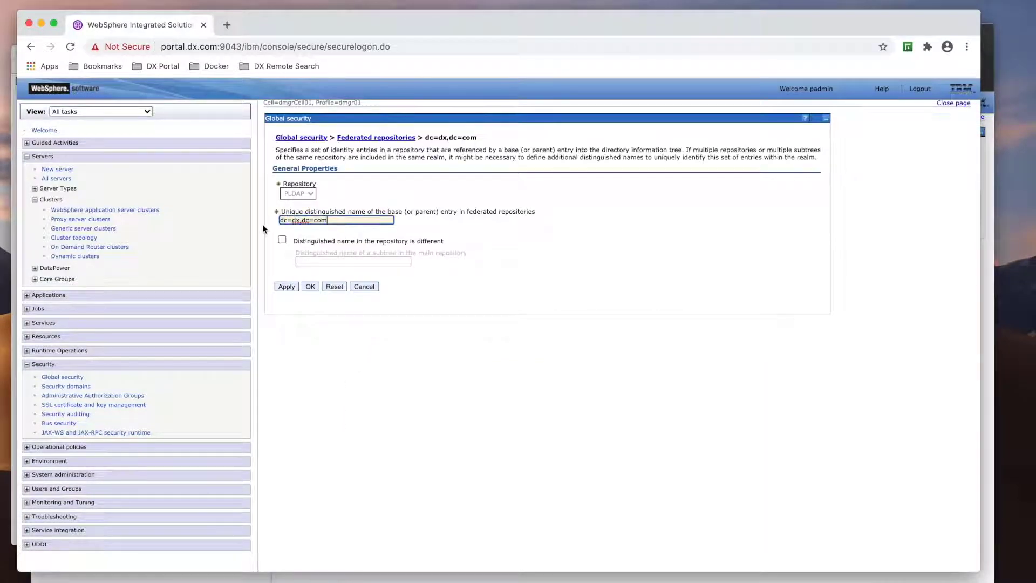
drag(328, 221, 258, 222)
key(super+c)
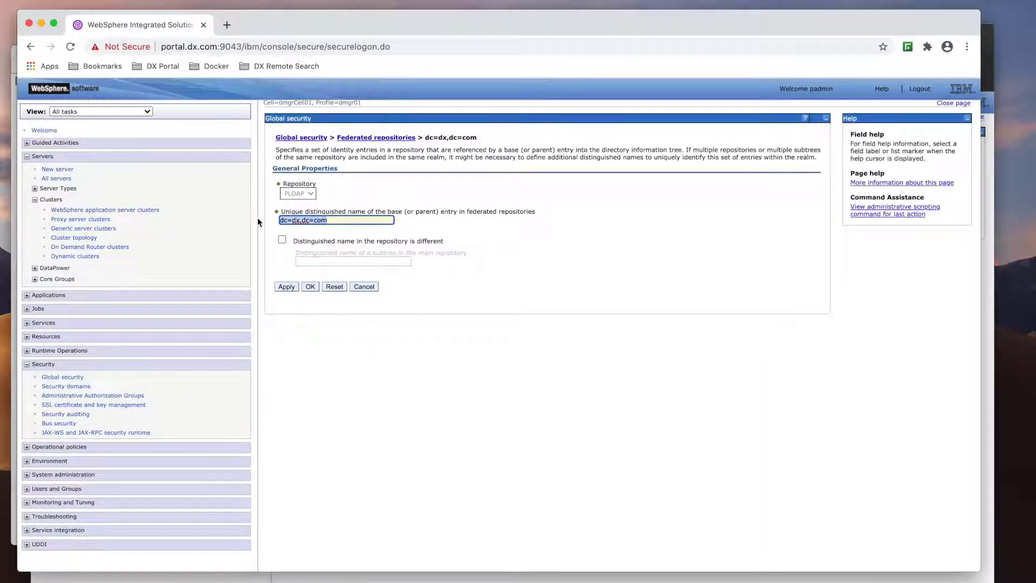
- Paste dc=dx,dc=com as PLDAP's unique distinguished name, add it to the realm, and save
key(ctrl+Up)
click(432, 169)
click(318, 314)
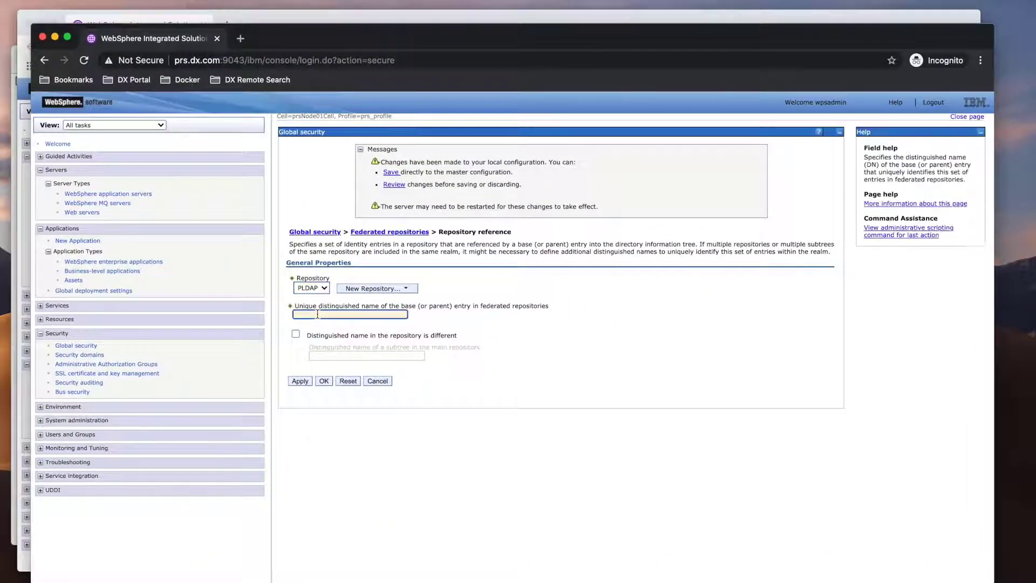
key(super+v)
click(324, 381)
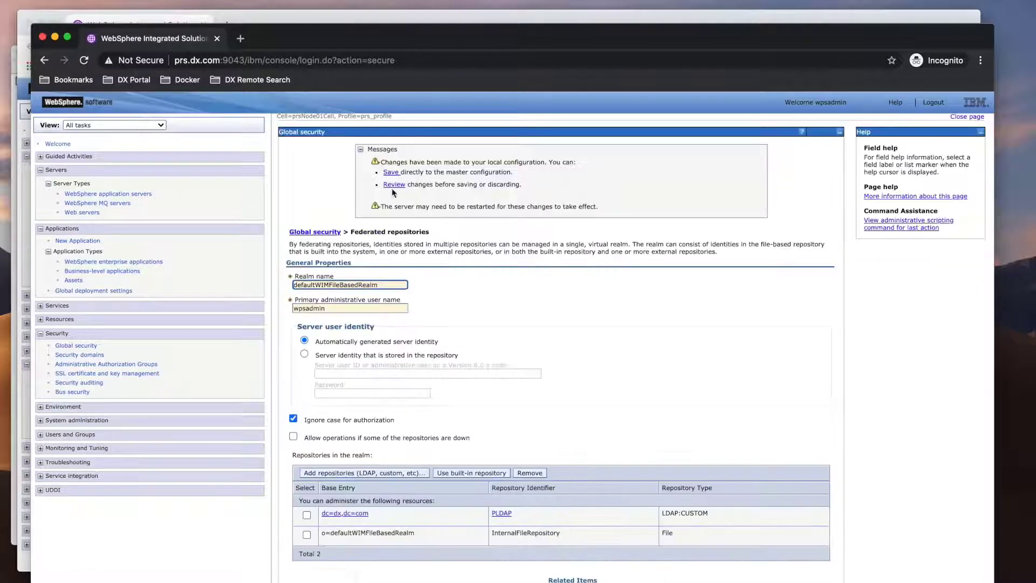
click(391, 172)
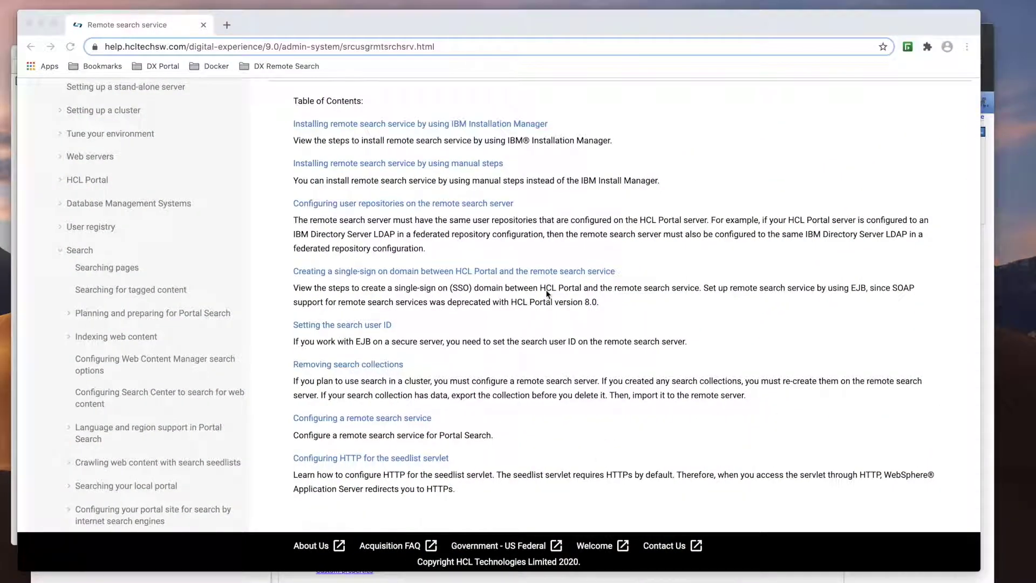
- In the portal console, go to Global security's LTPA settings
key(ctrl+Up)
click(270, 160)
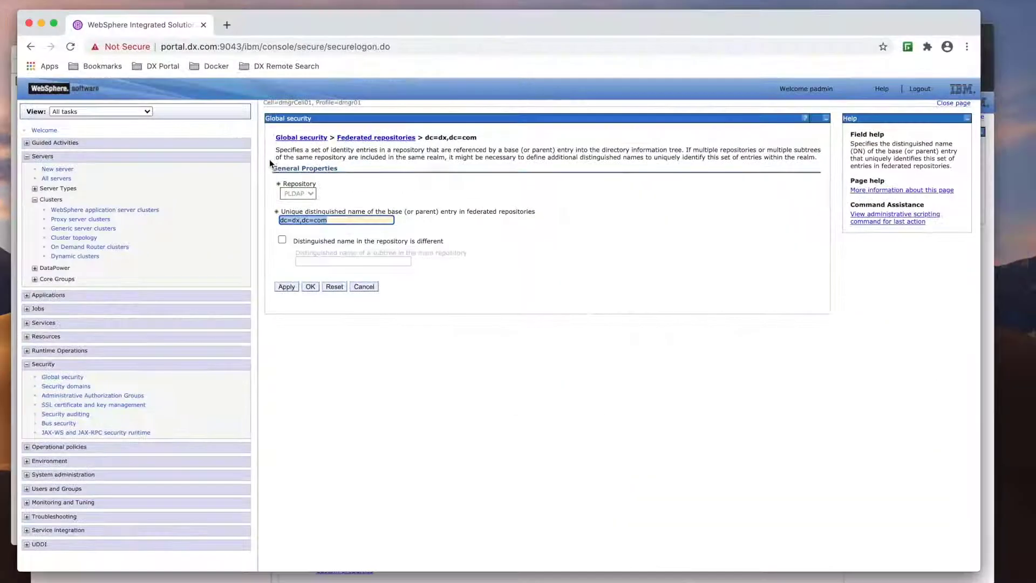
click(369, 287)
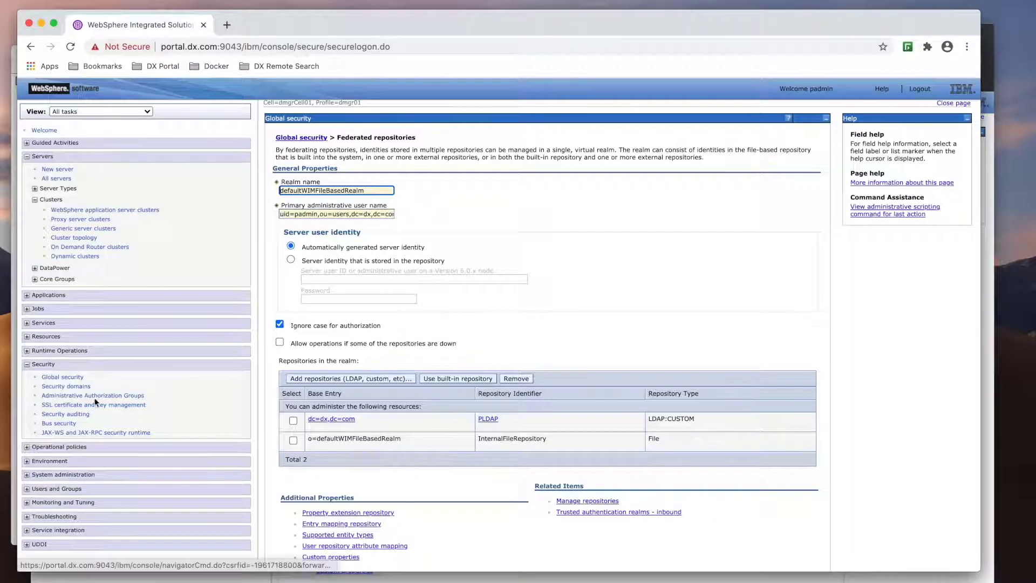
click(78, 377)
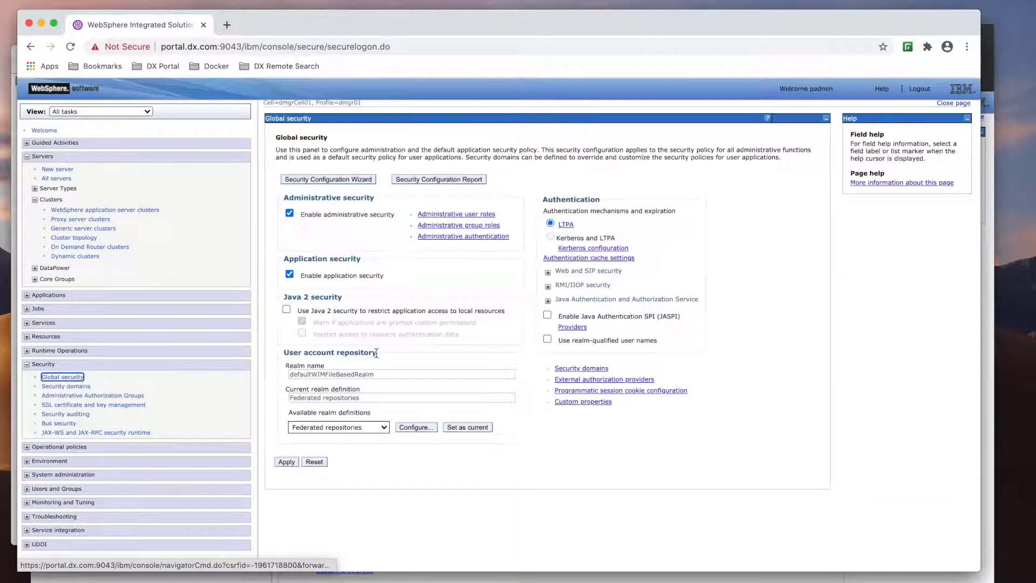
click(565, 224)
- Export the portal's LTPA keys to portal_server_key with a confirmed password, then return to Global security
click(361, 352)
text(********)
key(Tab)
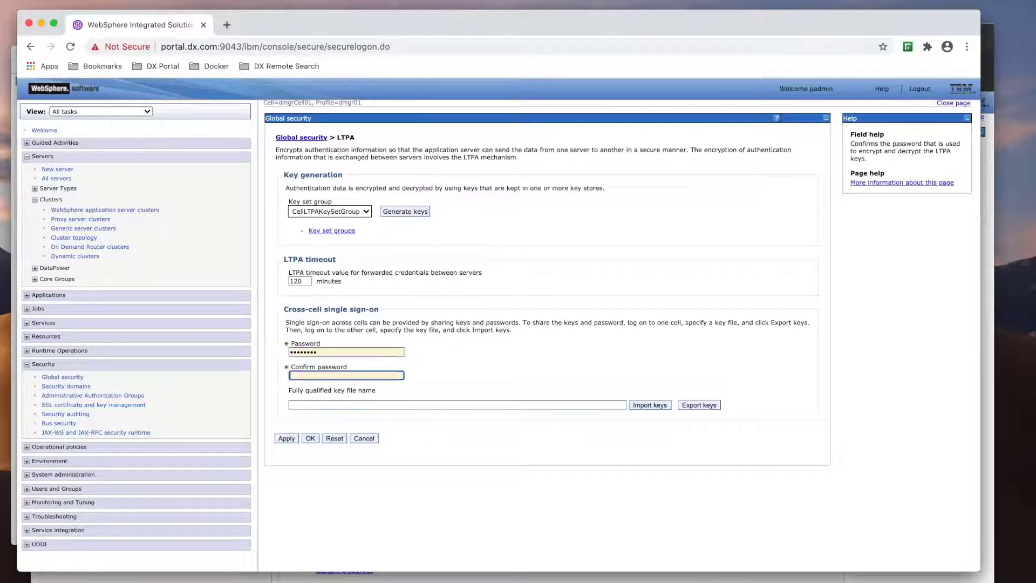
text(***)
click(332, 405)
text(/)
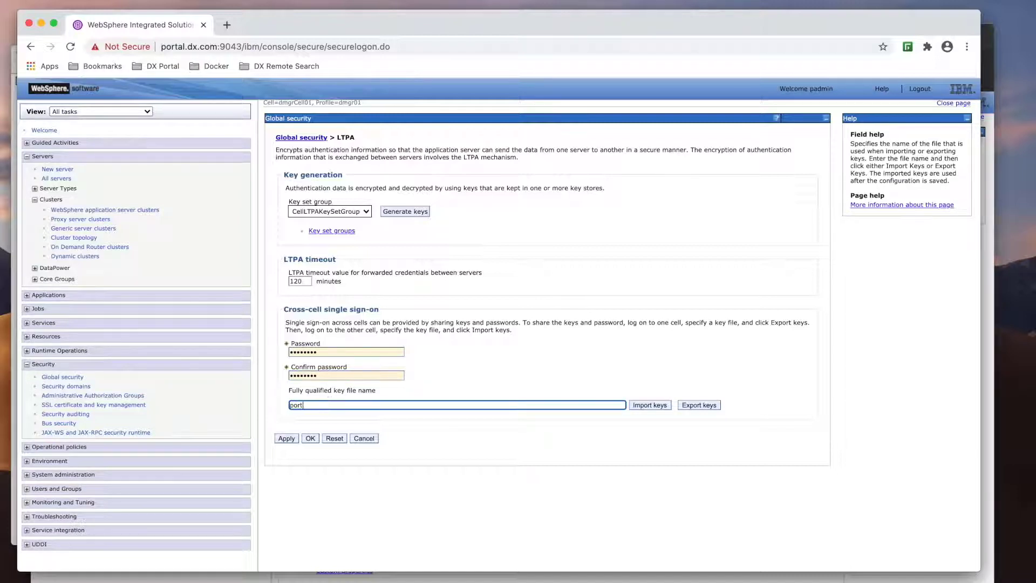
text(ortal_server_key)
click(693, 407)
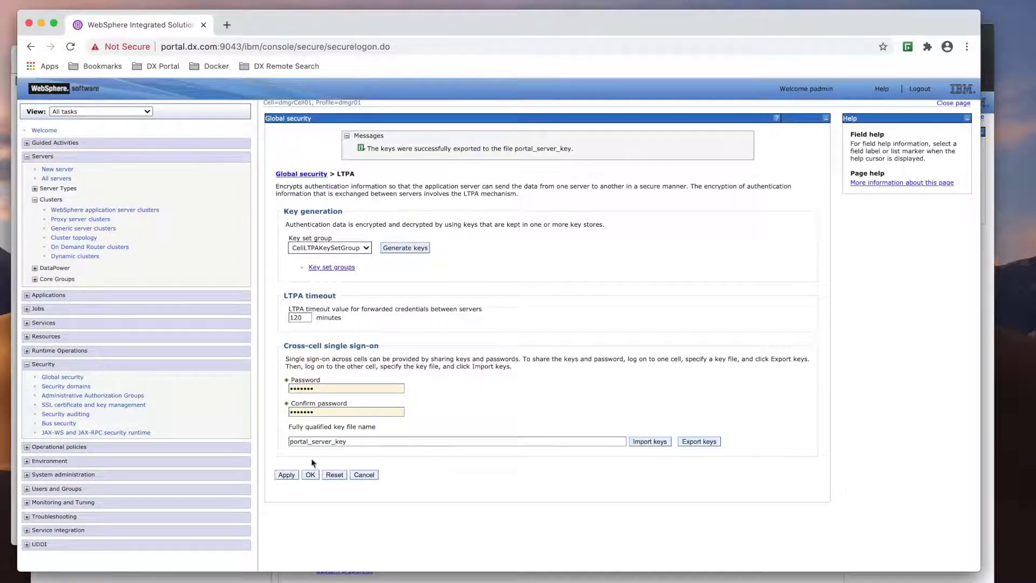
click(63, 377)
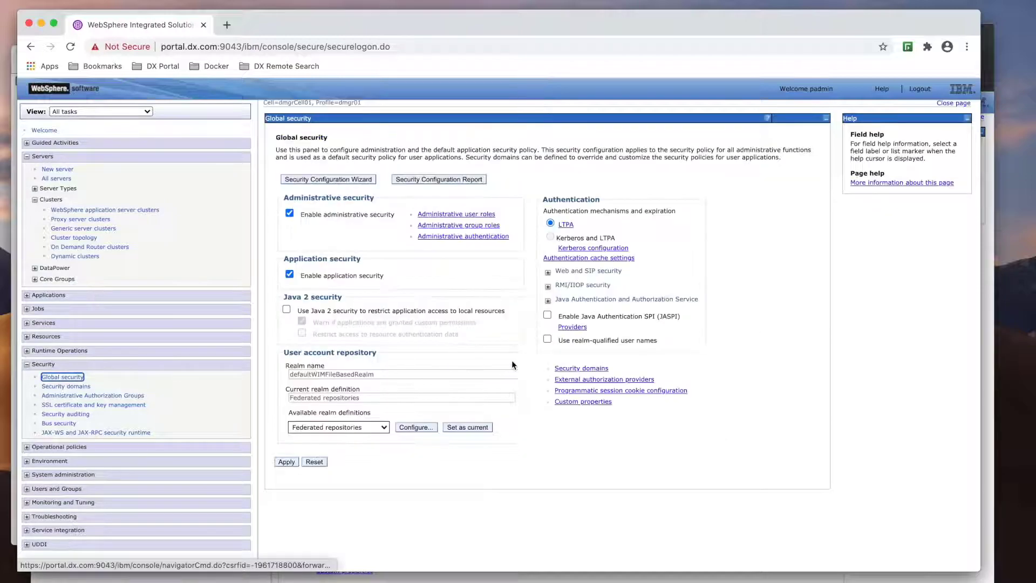
key(ctrl+Up)
- On the remote search console, export password-protected LTPA keys to remote_server_key, then return to Global security
click(744, 202)
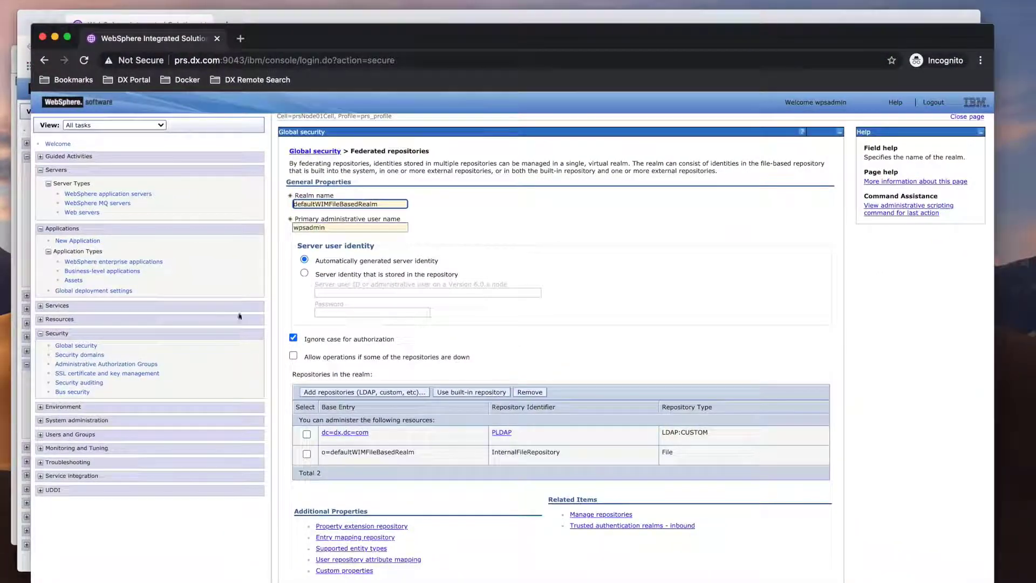
click(75, 346)
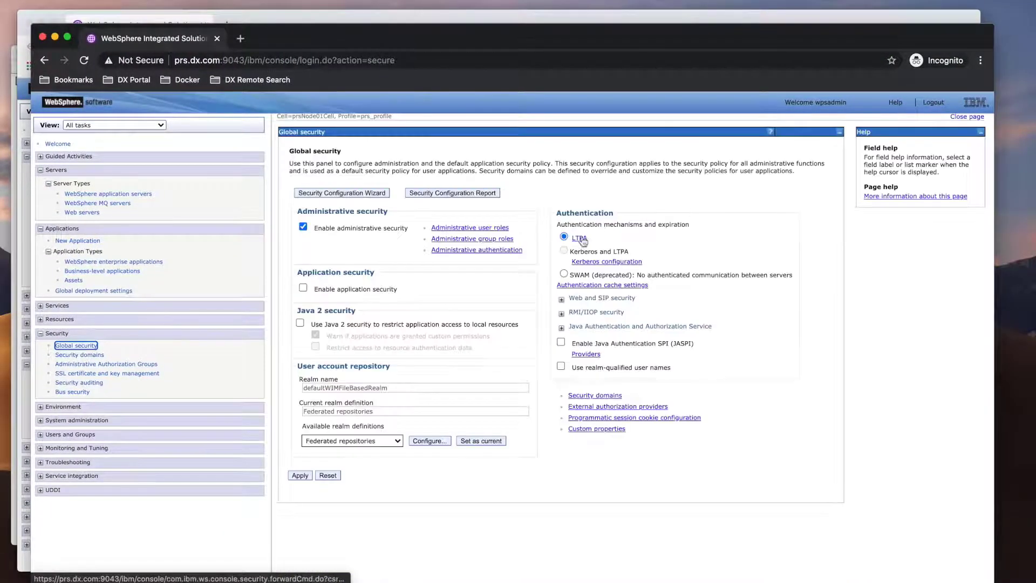
click(580, 239)
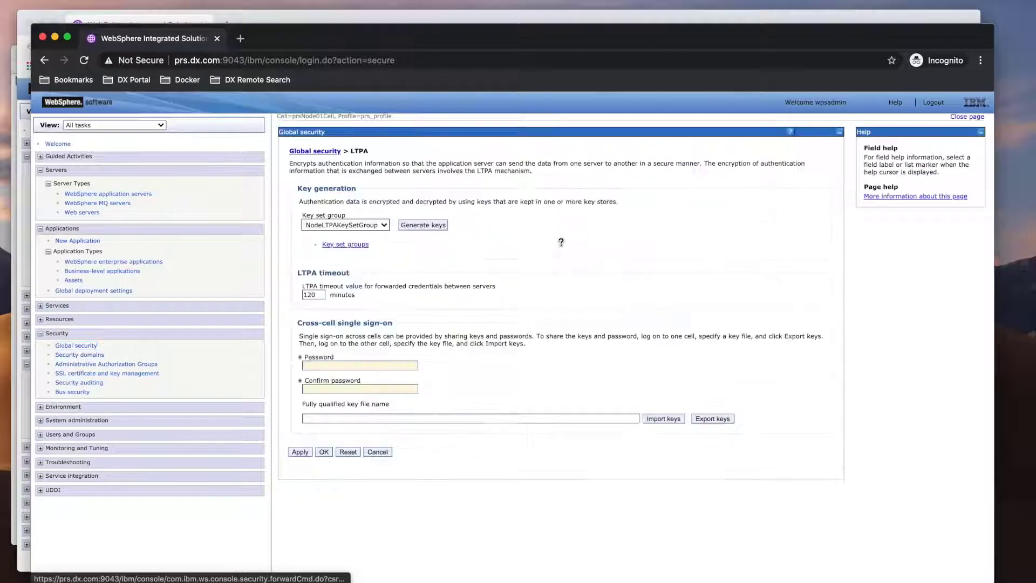
click(322, 365)
text(admin)
click(360, 389)
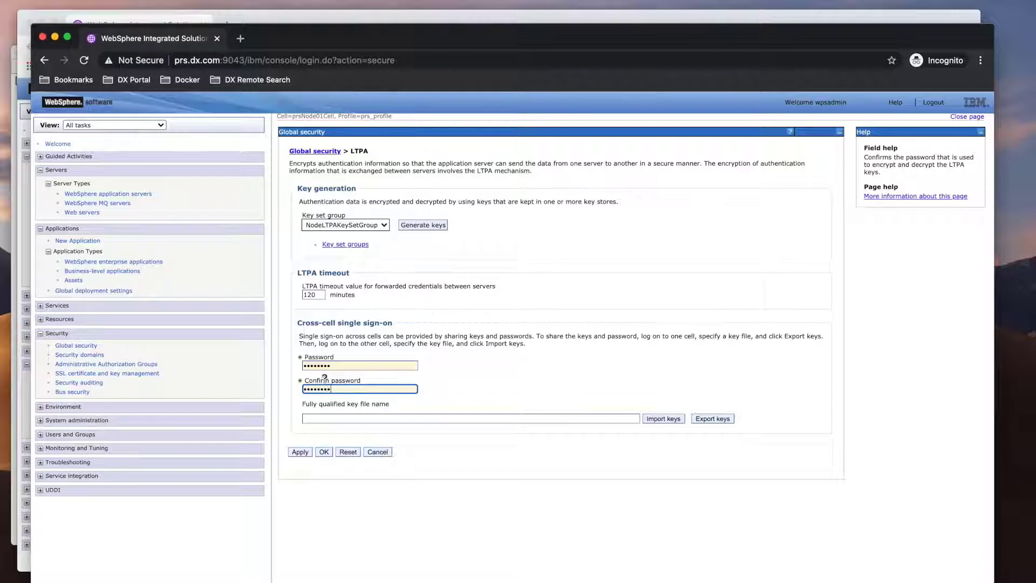
click(319, 419)
text(remote_)
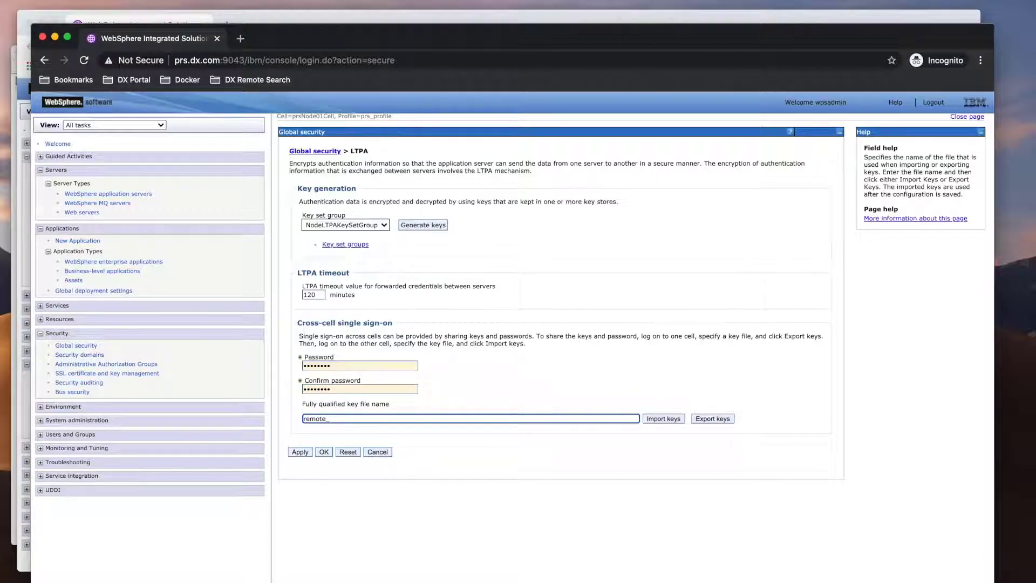
text(_server_key)
click(333, 419)
key(BackSpace)
click(713, 419)
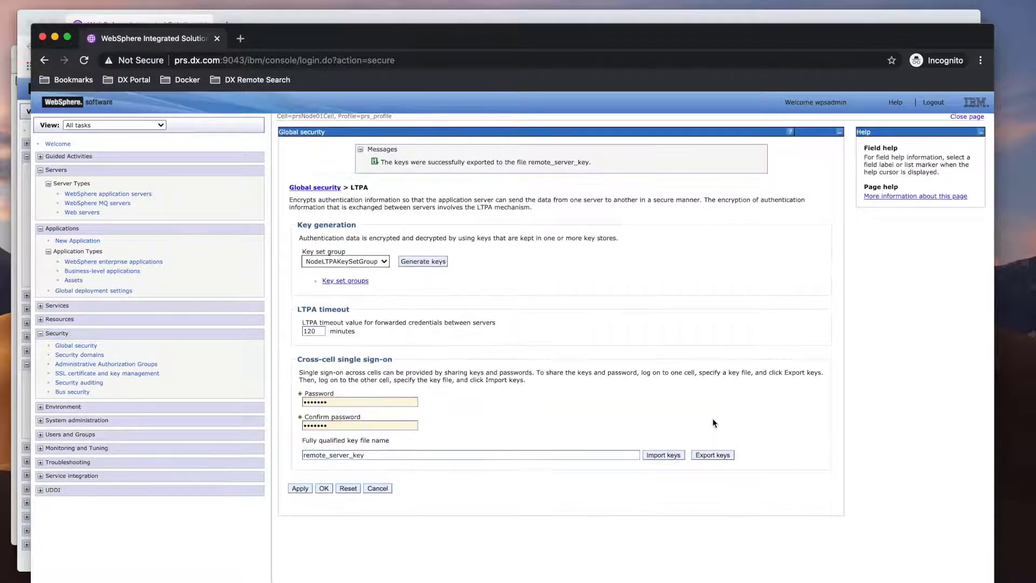
click(84, 346)
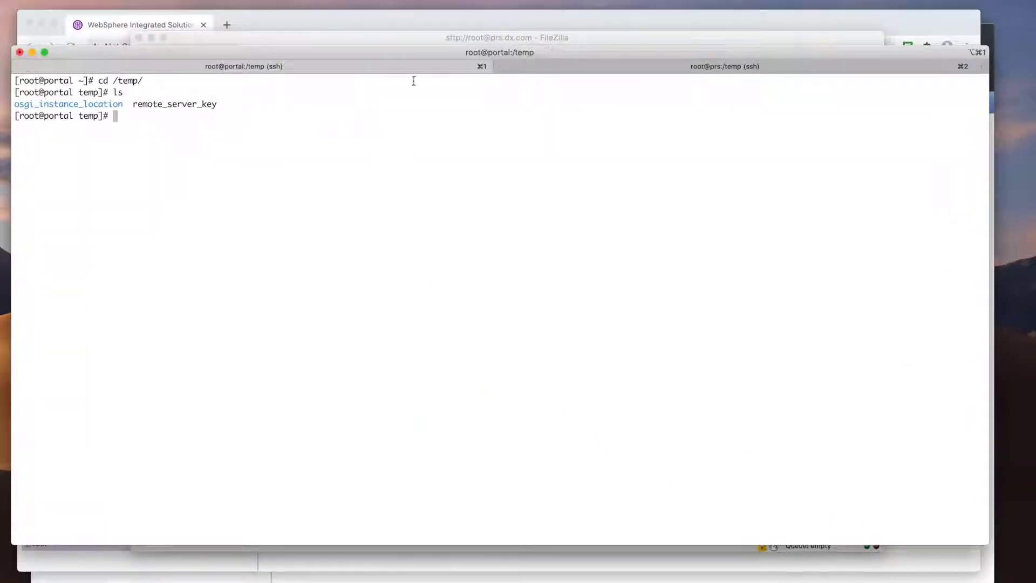
- Check the remote search host's /temp listing for portal_server_key, then return to the portal console
click(631, 66)
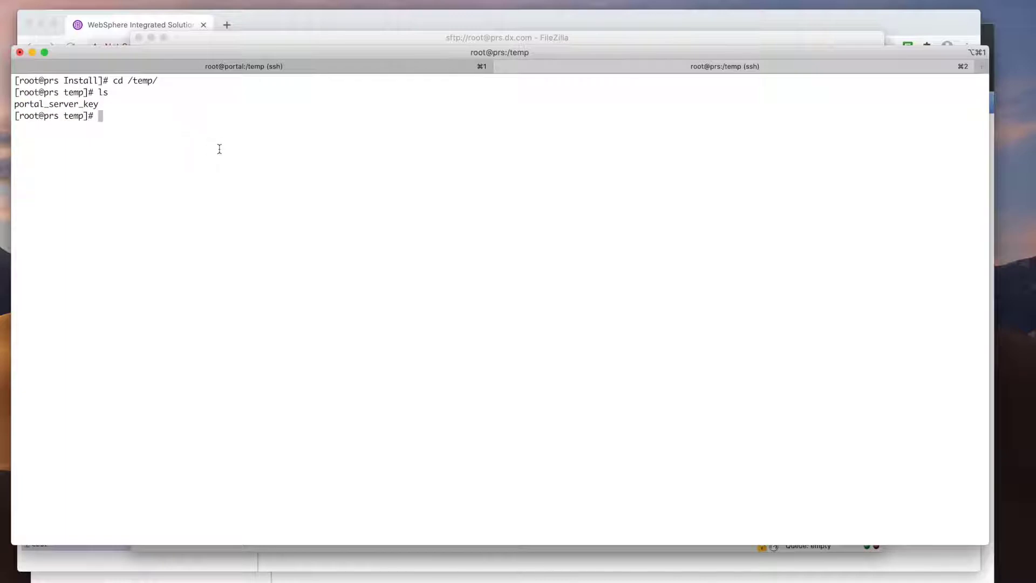
key(ctrl+Up)
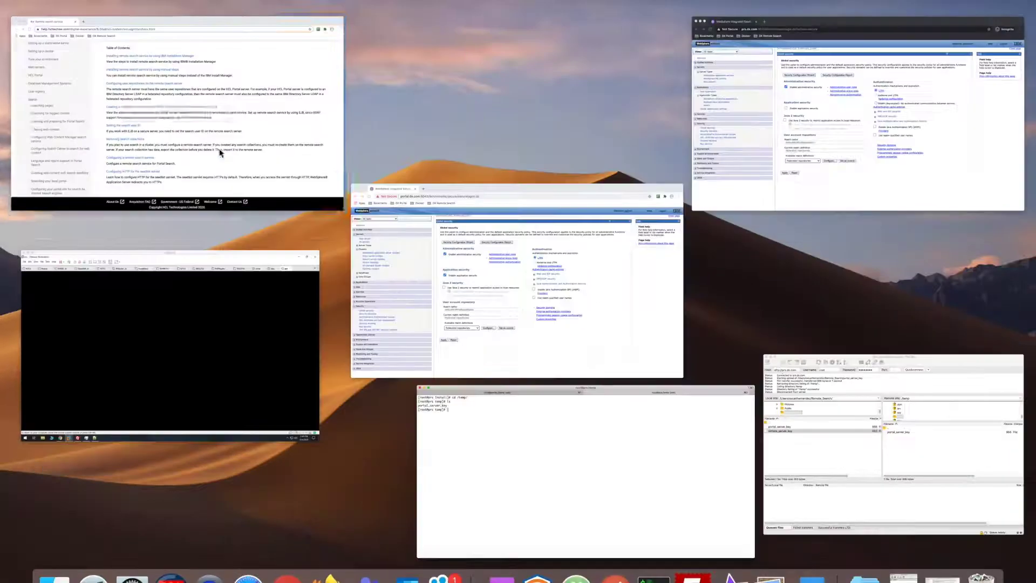
click(439, 260)
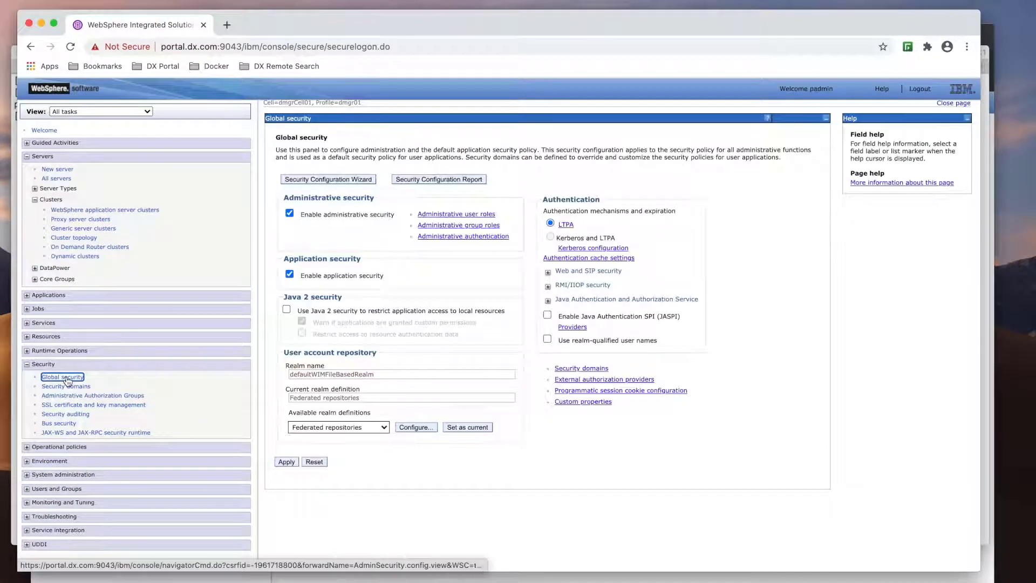
- Import LTPA keys from /temp/remote_server_key into the portal with the key password, and save
click(572, 229)
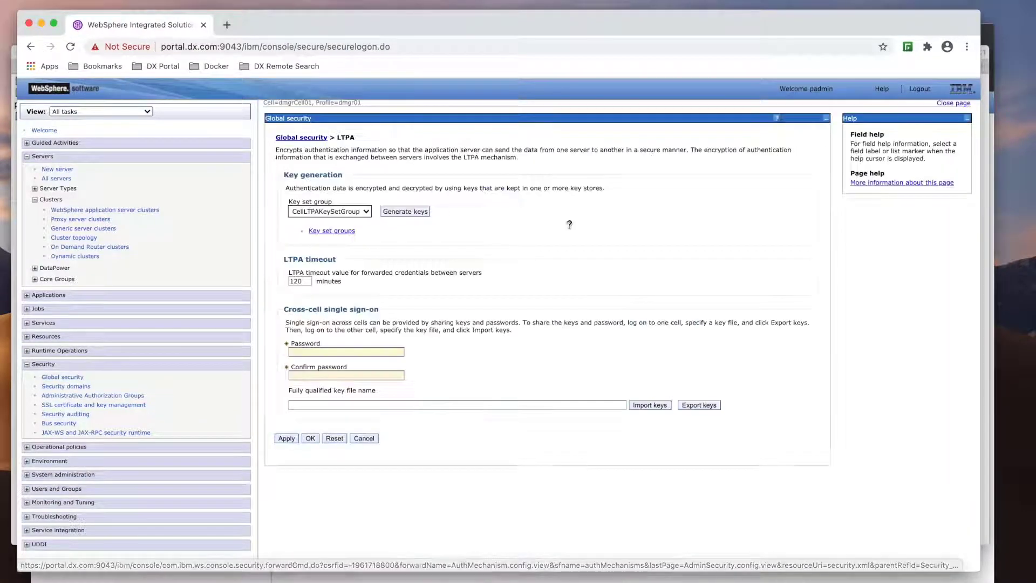
click(325, 352)
text(wps)
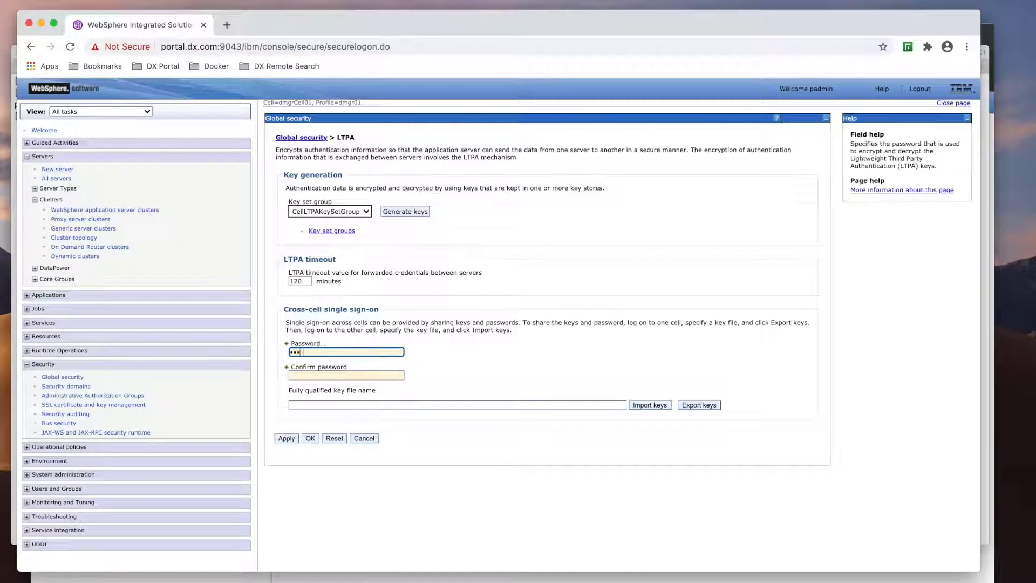
text(admin)
key(Tab)
text(wpsadmin)
key(Tab)
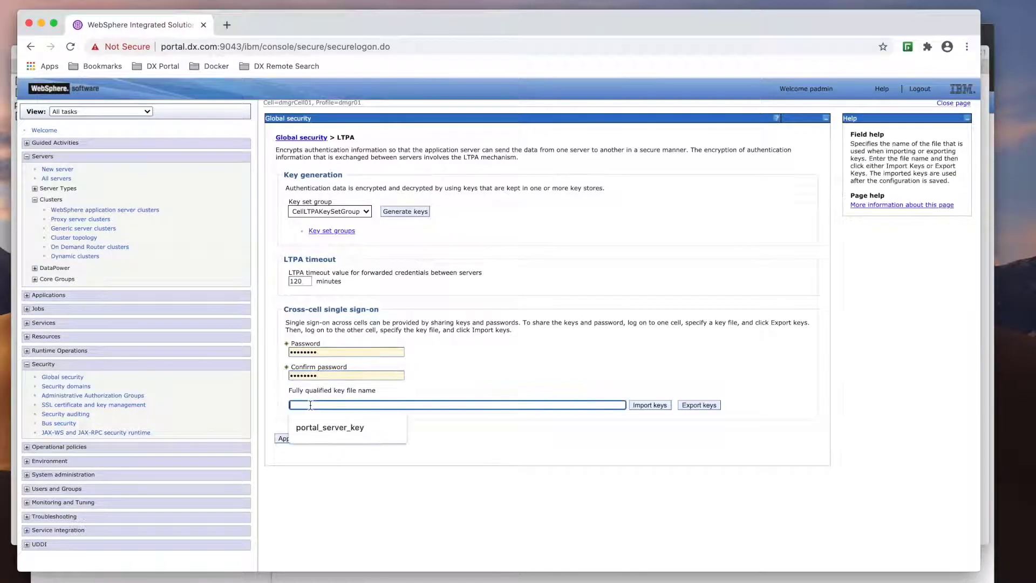
text(/temp)
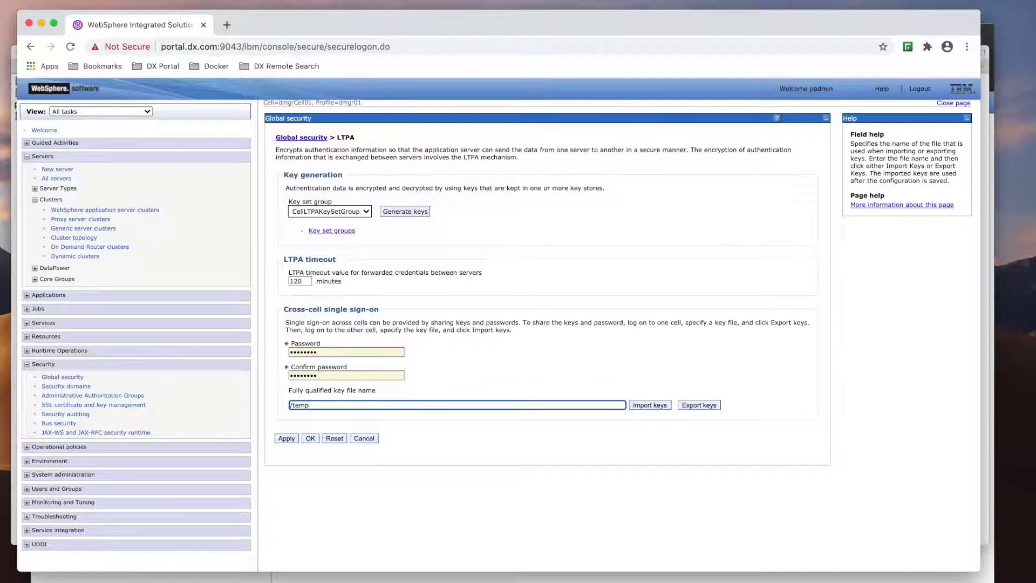
text(/remote_server_key)
click(646, 407)
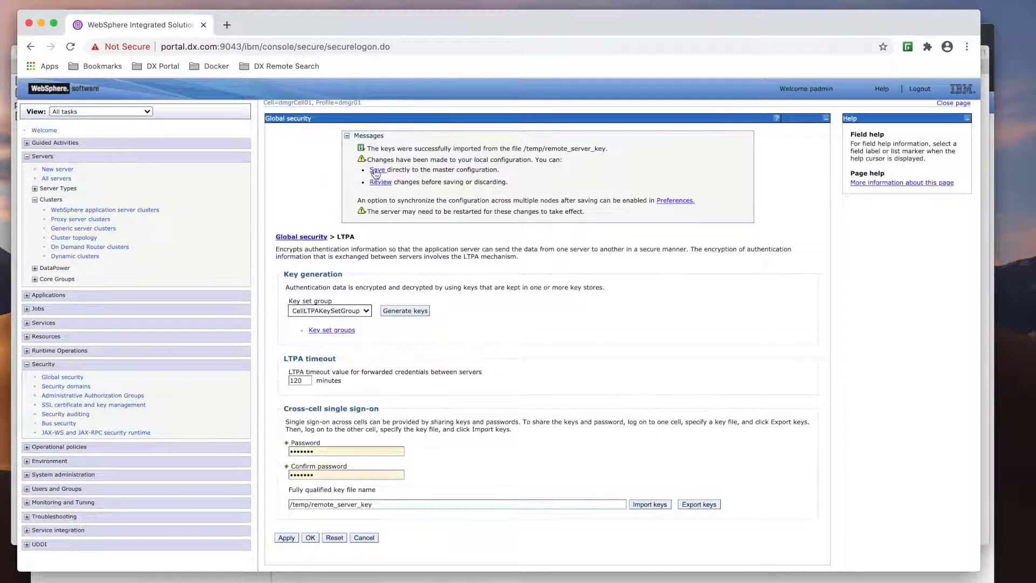
click(375, 171)
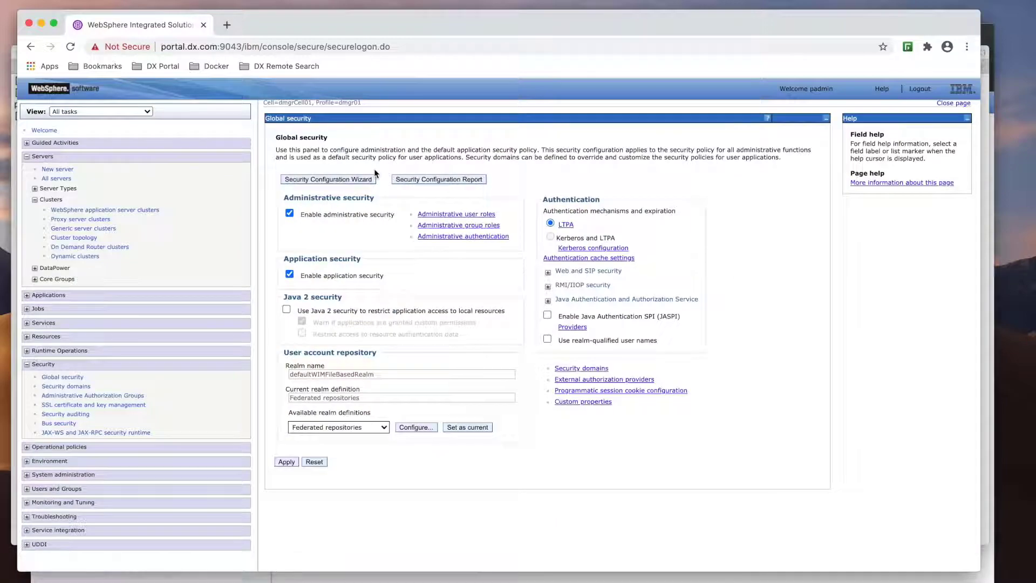
- On the remote search console, import LTPA keys from /temp/portal_server_key with the key password, and save
key(ctrl+Up)
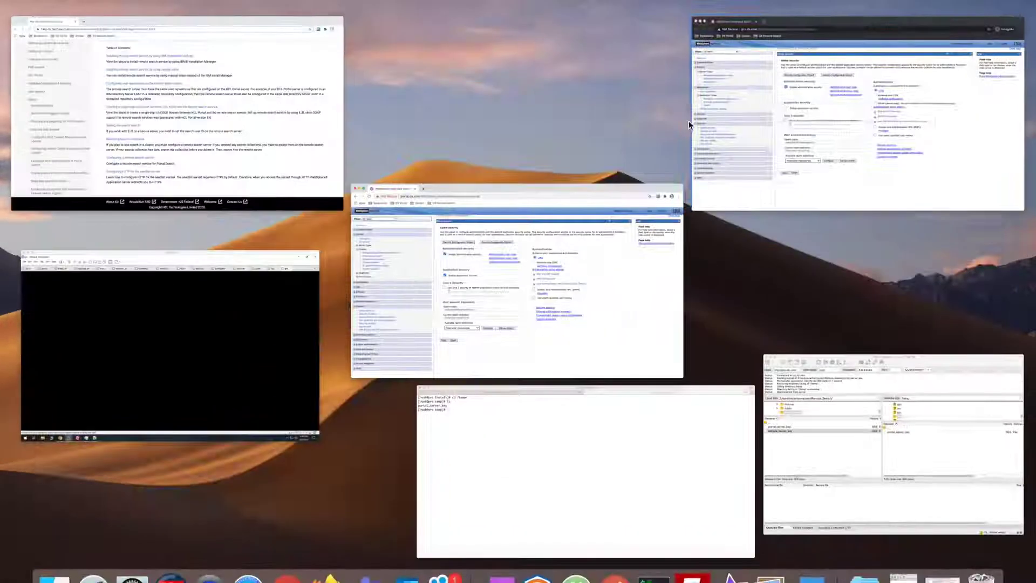
click(773, 122)
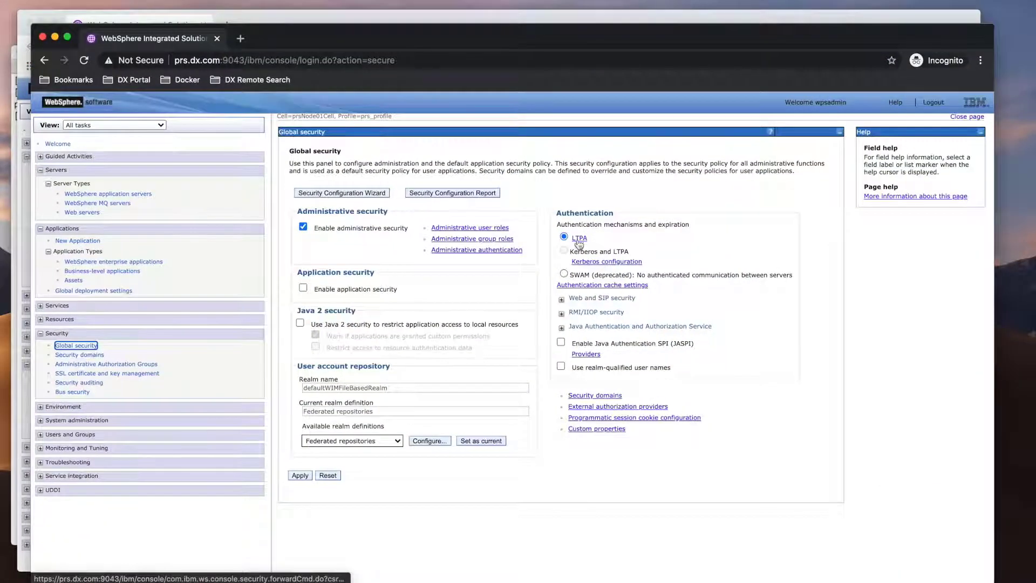
click(580, 241)
click(353, 365)
text(********)
key(Tab)
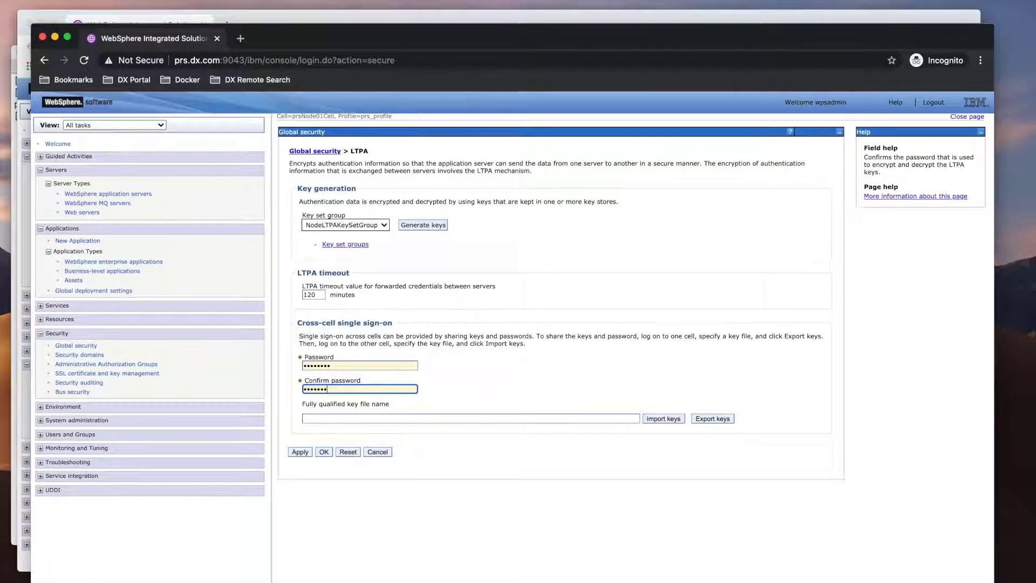
click(325, 419)
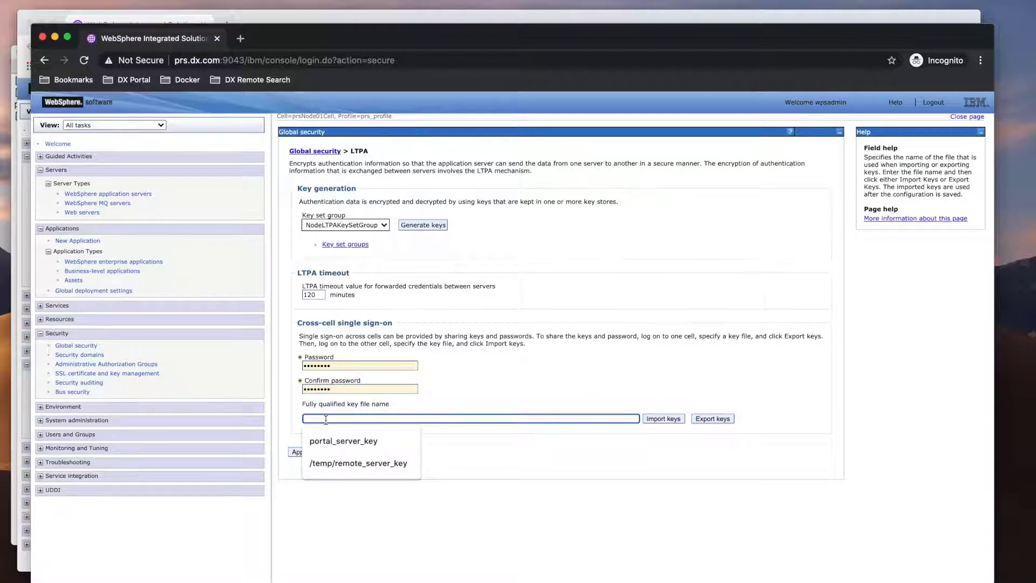
click(332, 440)
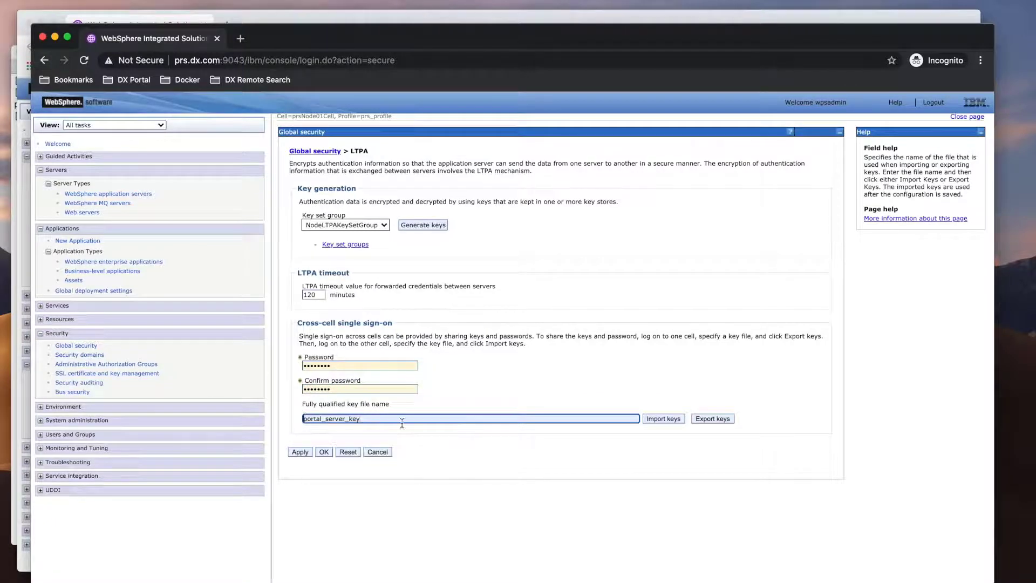
text(/temp/)
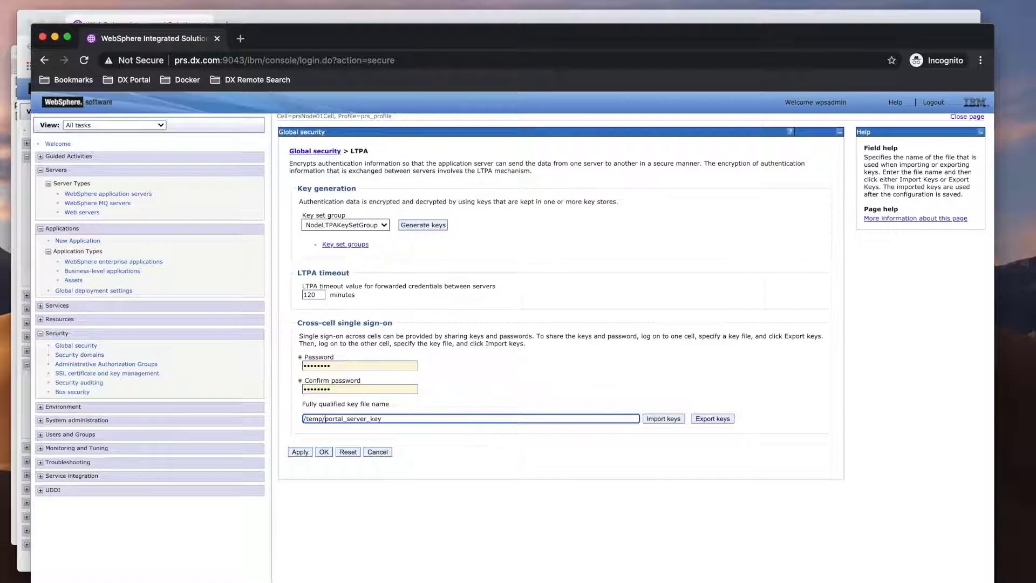
click(663, 418)
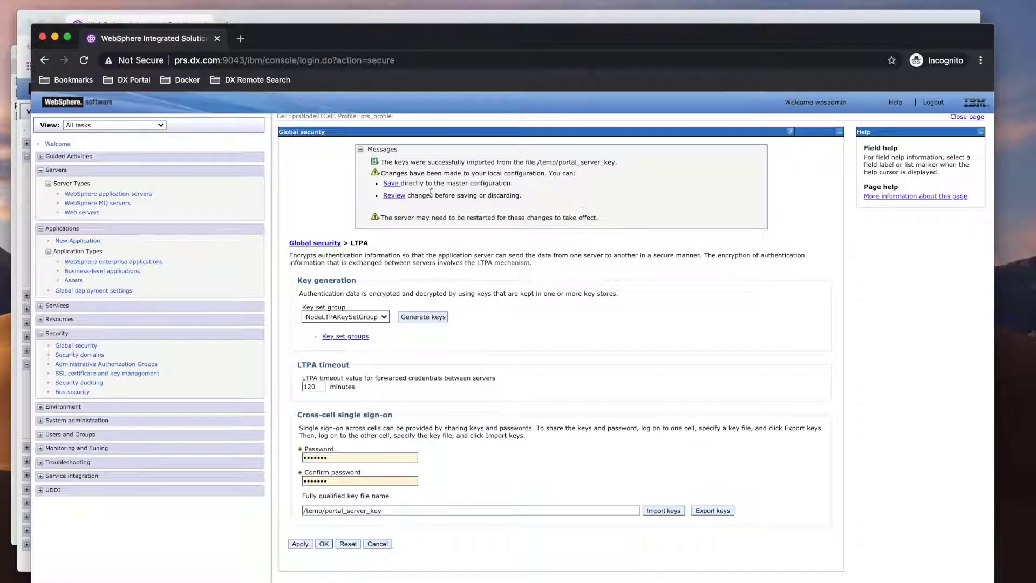
click(390, 183)
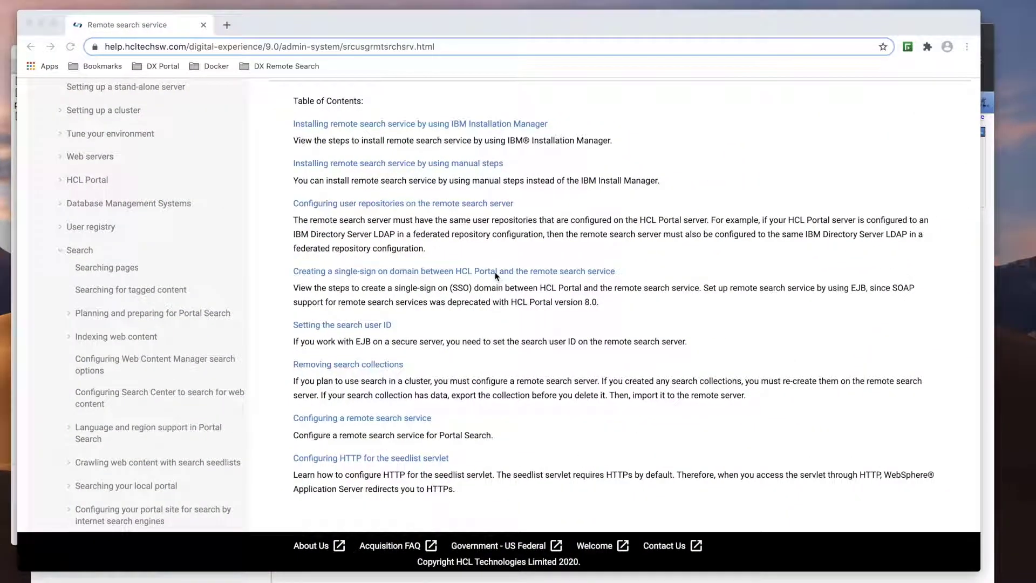
- Read through the 'Creating a single-sign on domain' steps for HCL Portal and remote search
click(497, 274)
scroll(497, 336, down, 10)
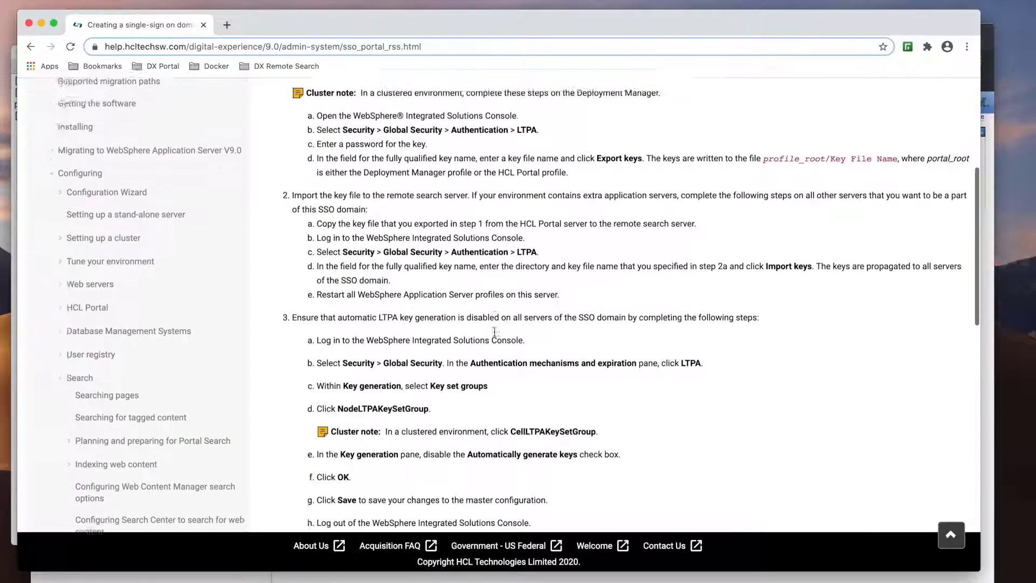
scroll(496, 336, down, 5)
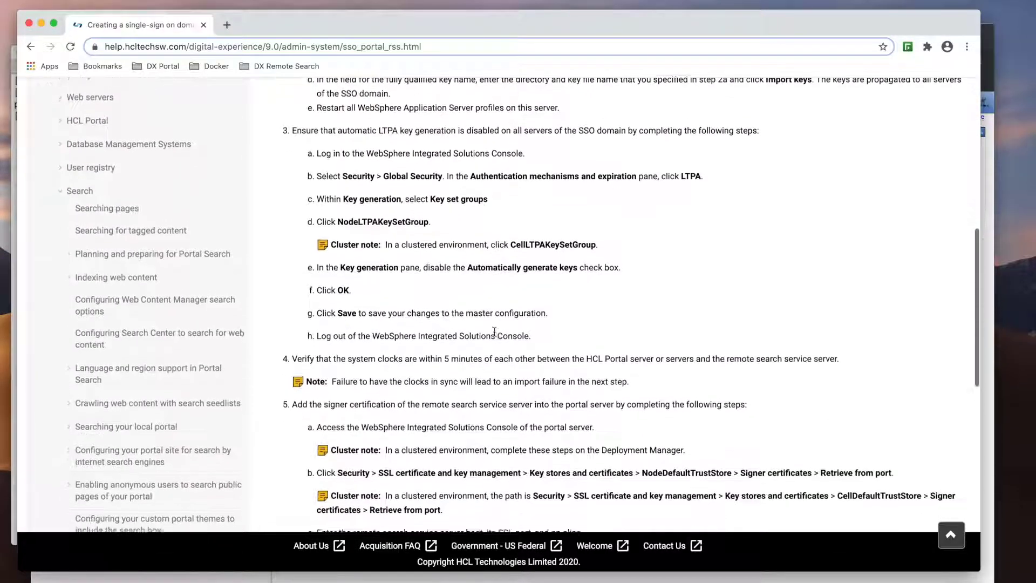
scroll(572, 362, down, 6)
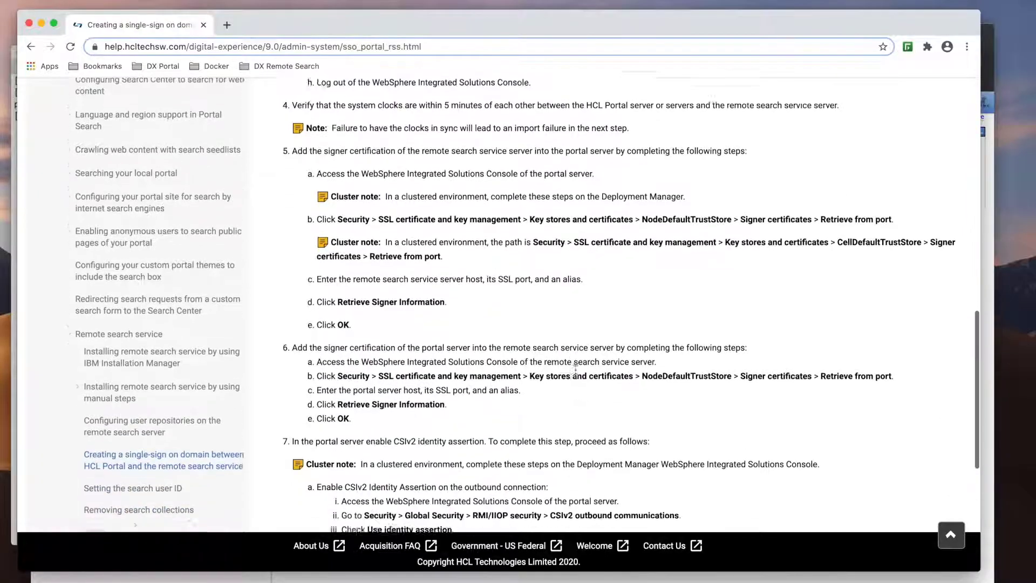
scroll(577, 374, down, 2)
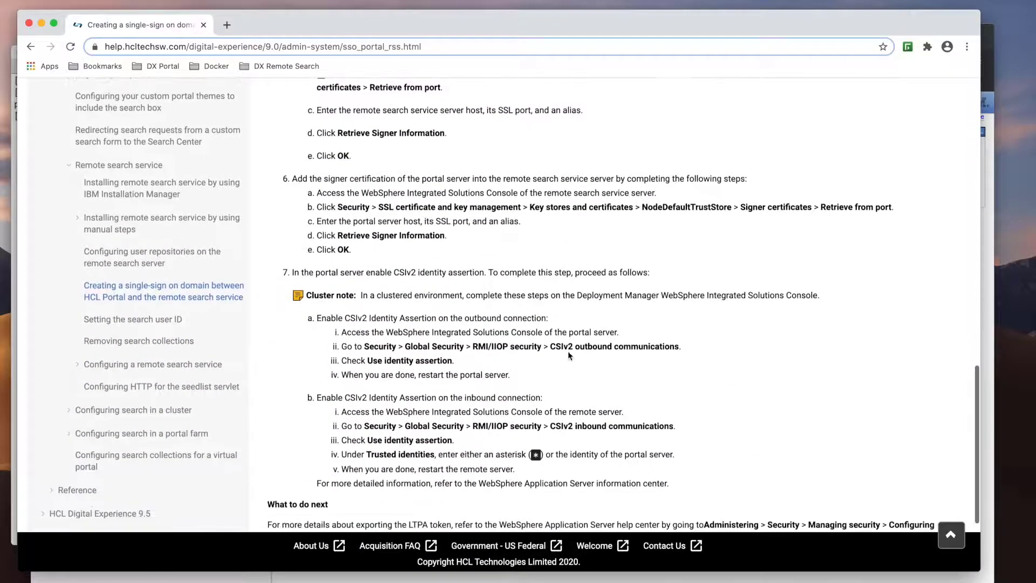
scroll(614, 406, down, 2)
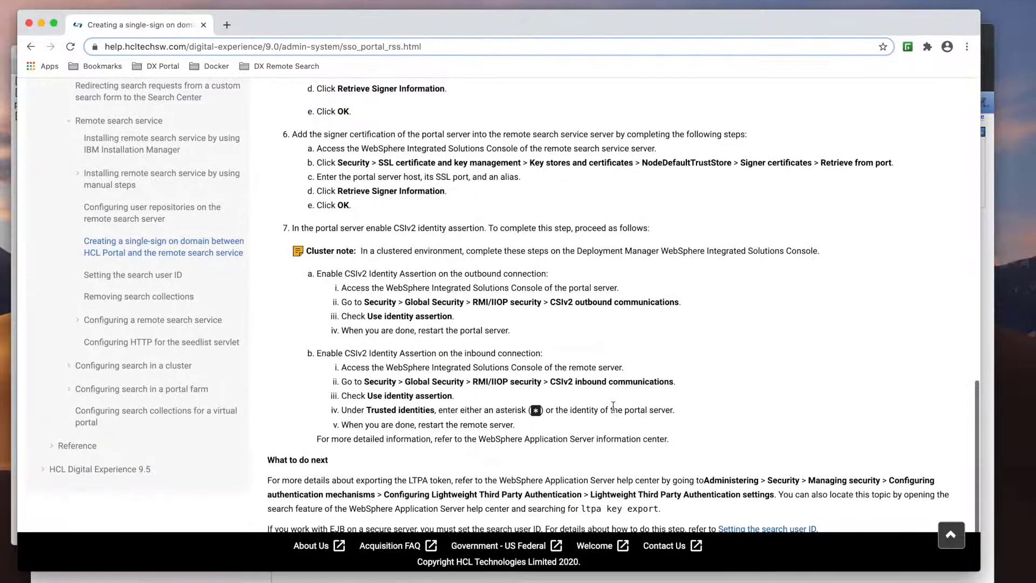
key(ctrl+Up)
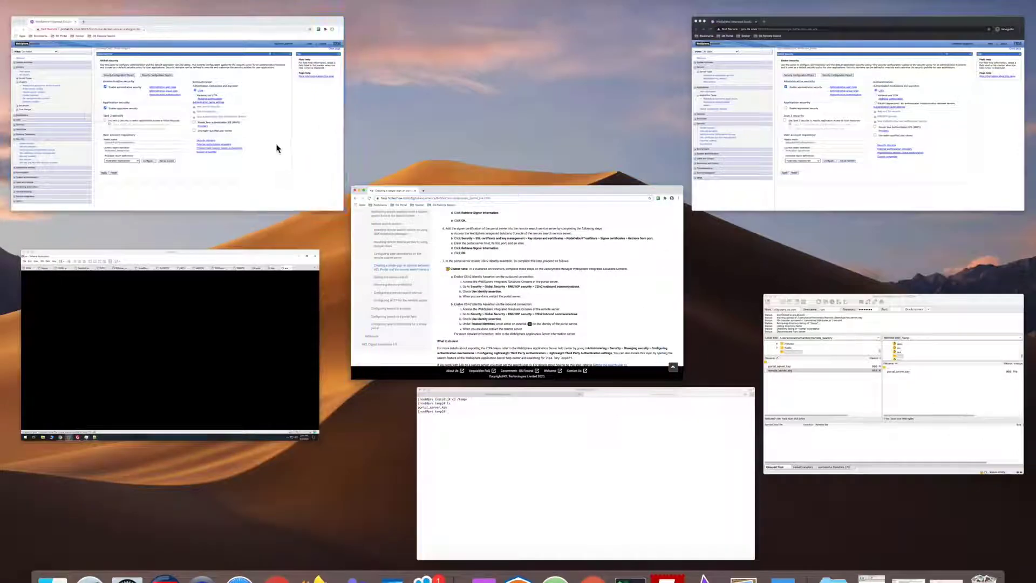
click(278, 148)
- Open the portal's CellDefaultTrustStore signer certificates under SSL certificate and key management
click(90, 407)
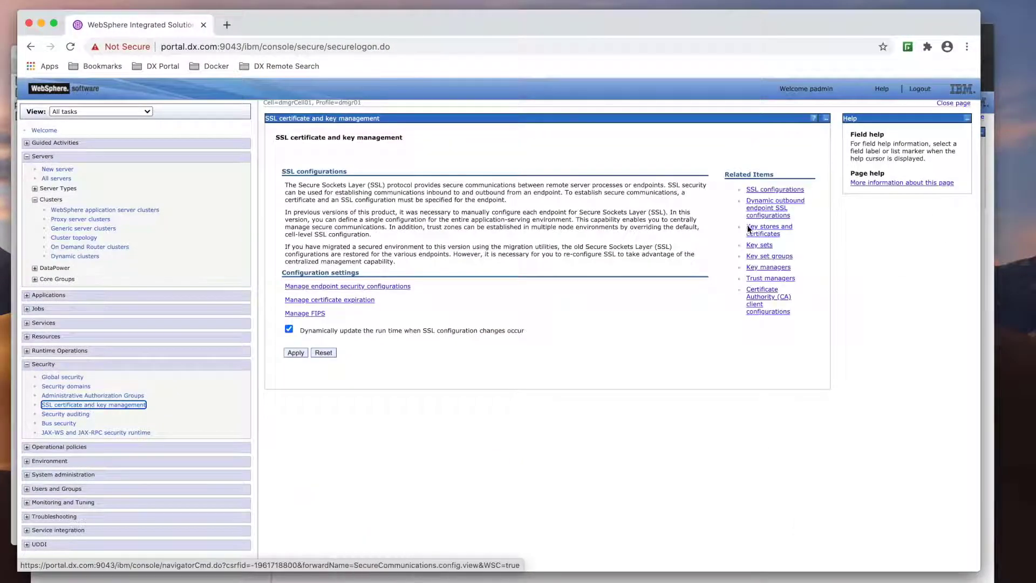
click(759, 231)
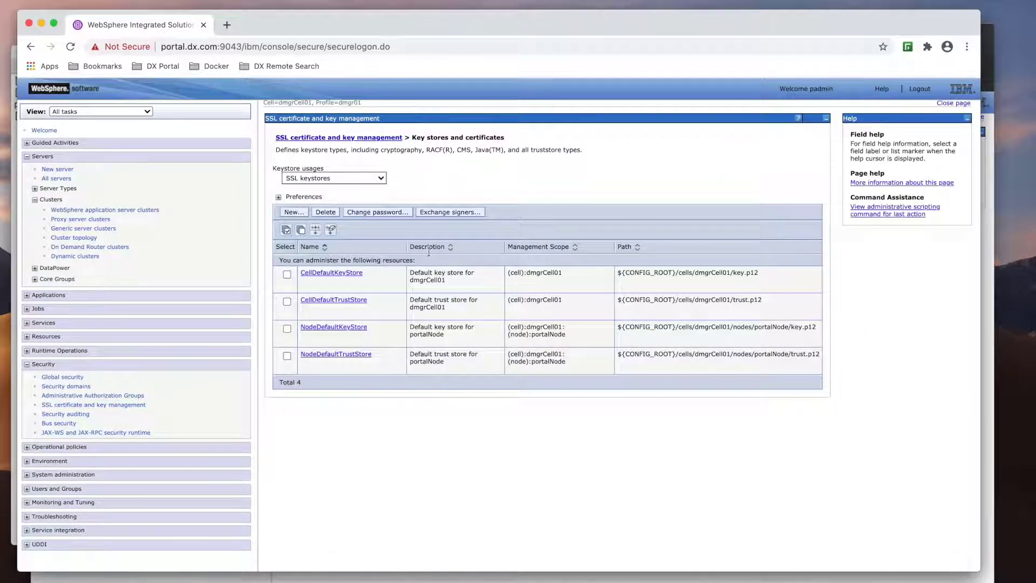
click(354, 304)
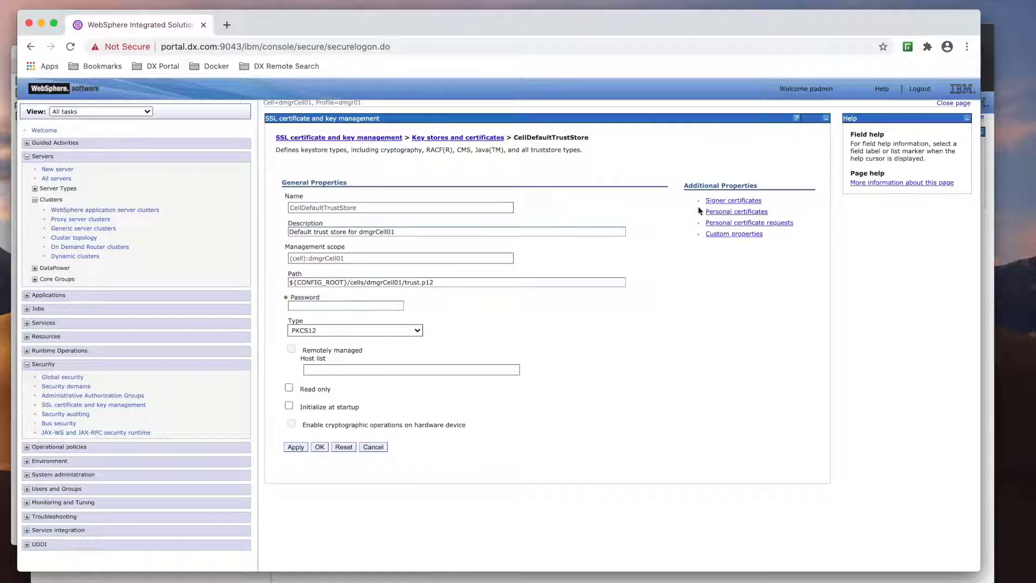
click(718, 201)
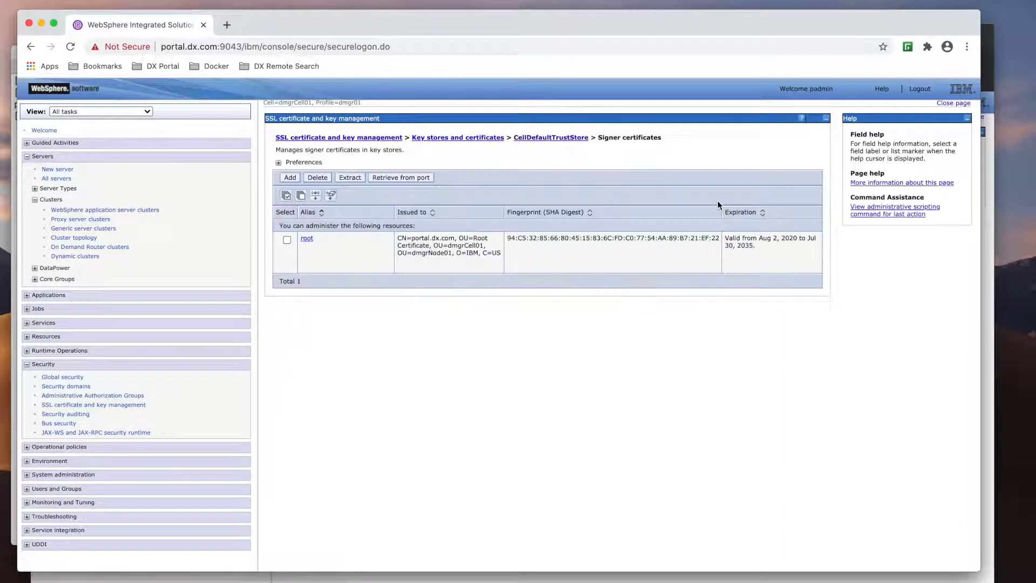
click(423, 179)
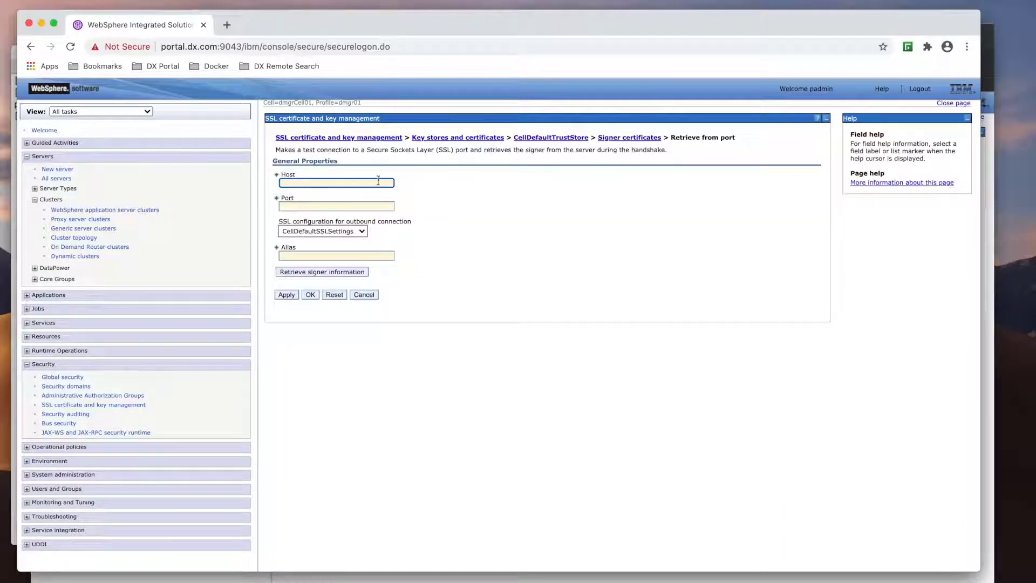
- Retrieve the signer certificate from prs.dx.com port 9043 as alias prs, and save
click(343, 184)
text(prs.dx.com)
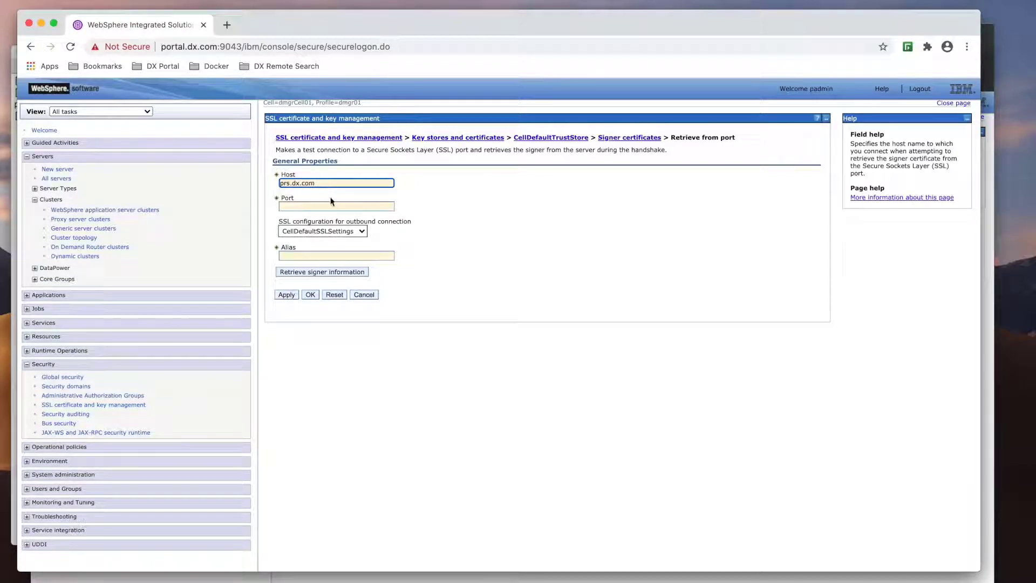
click(326, 204)
text(9043)
click(307, 257)
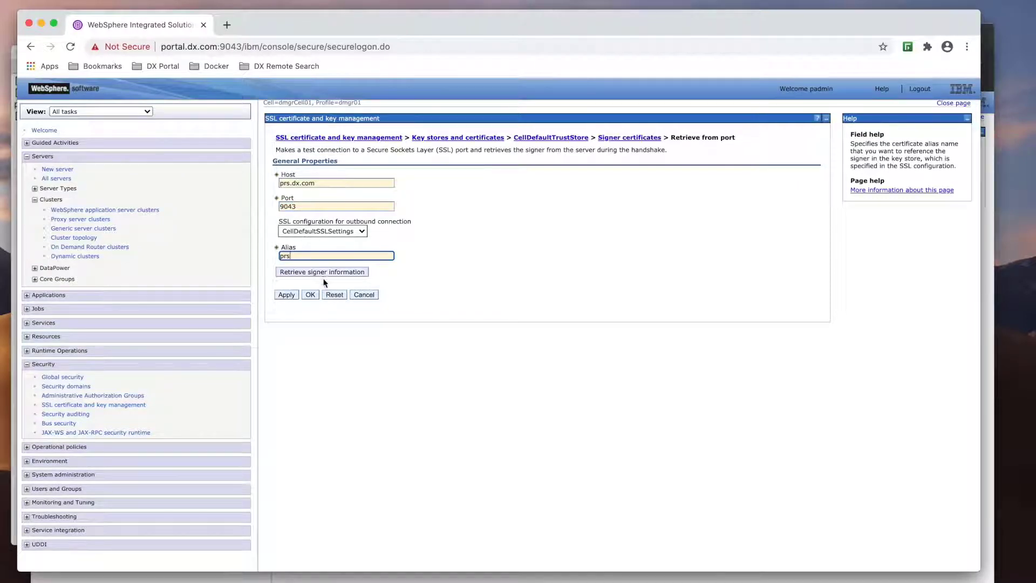
click(323, 272)
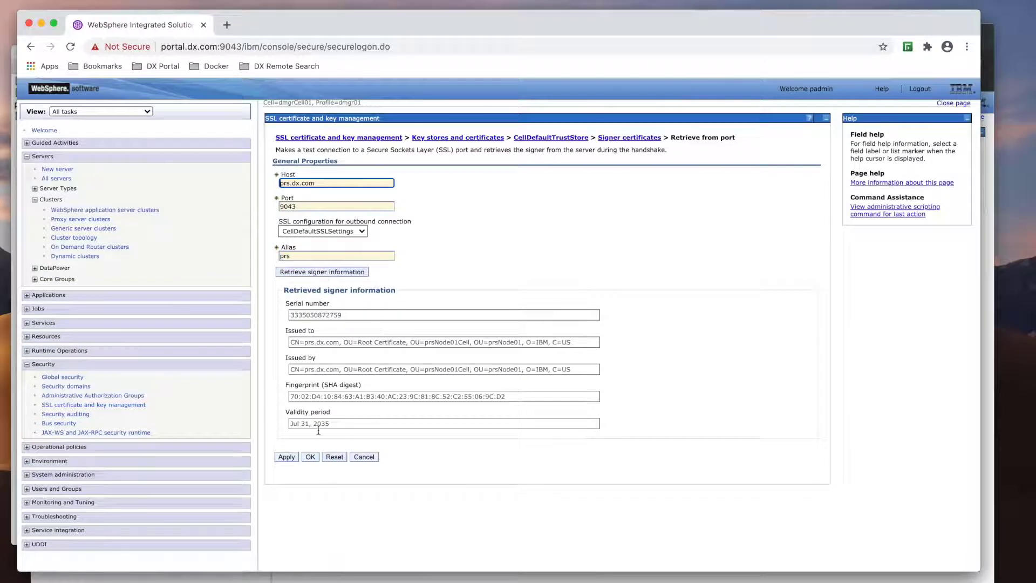
click(311, 457)
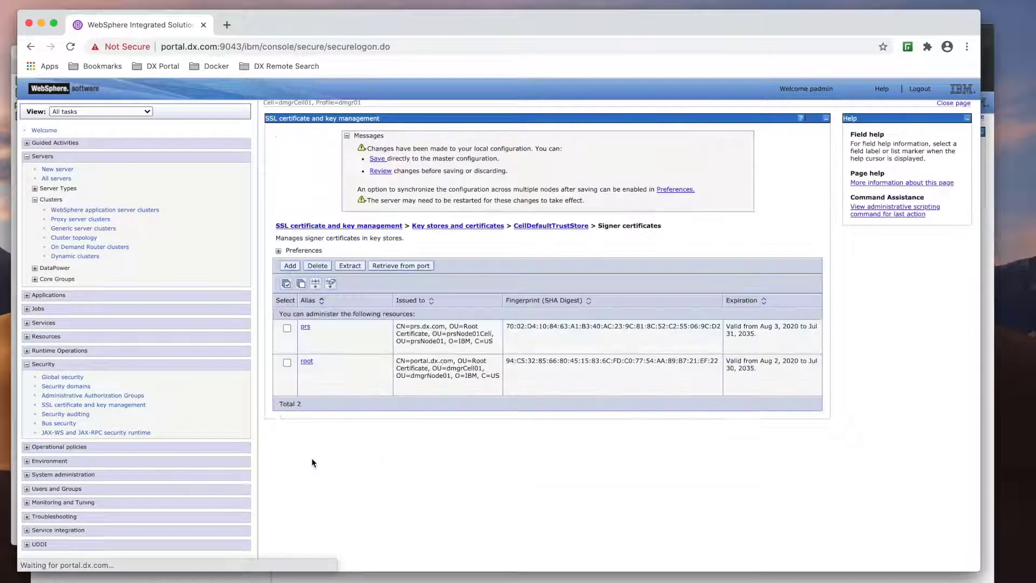
click(378, 159)
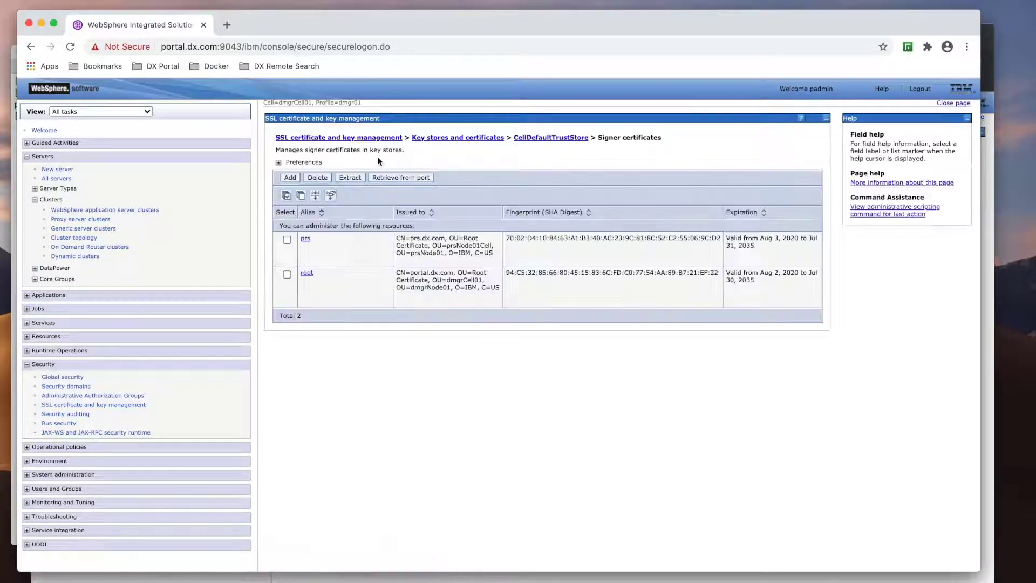
key(ctrl+Up)
- On the prs.dx.com console, open the NodeDefaultTrustStore signer certificates
click(749, 99)
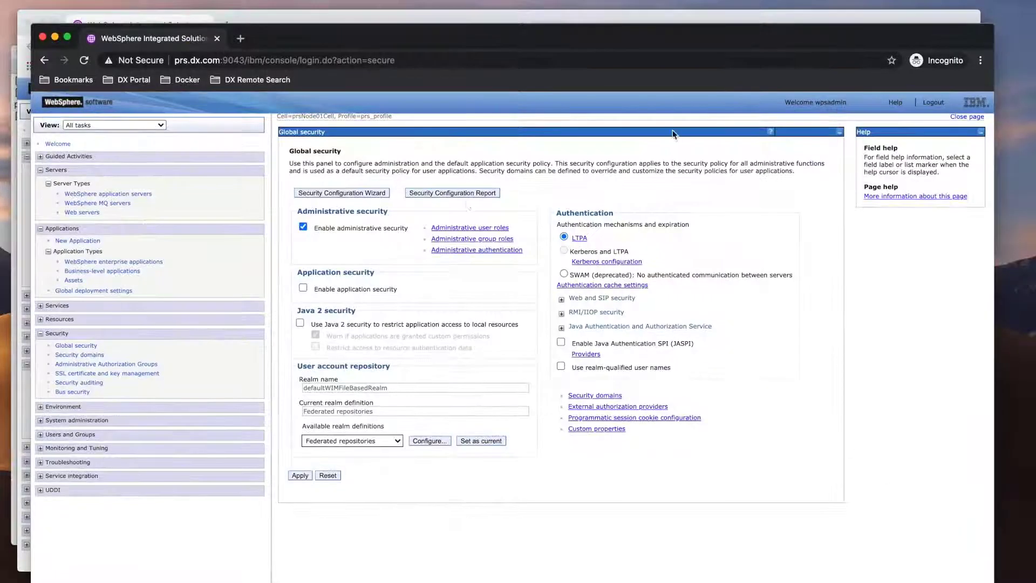
click(120, 372)
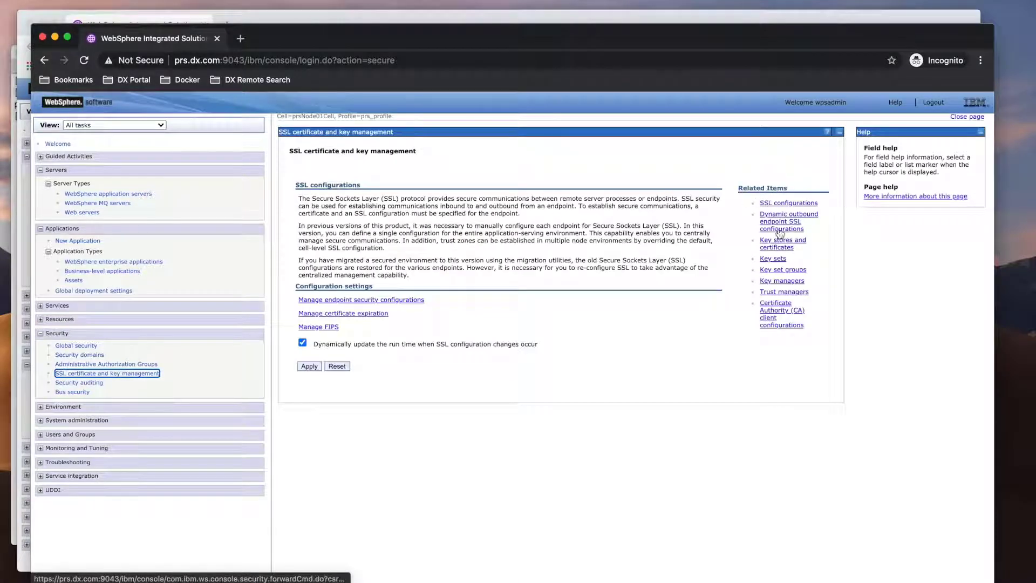
click(779, 245)
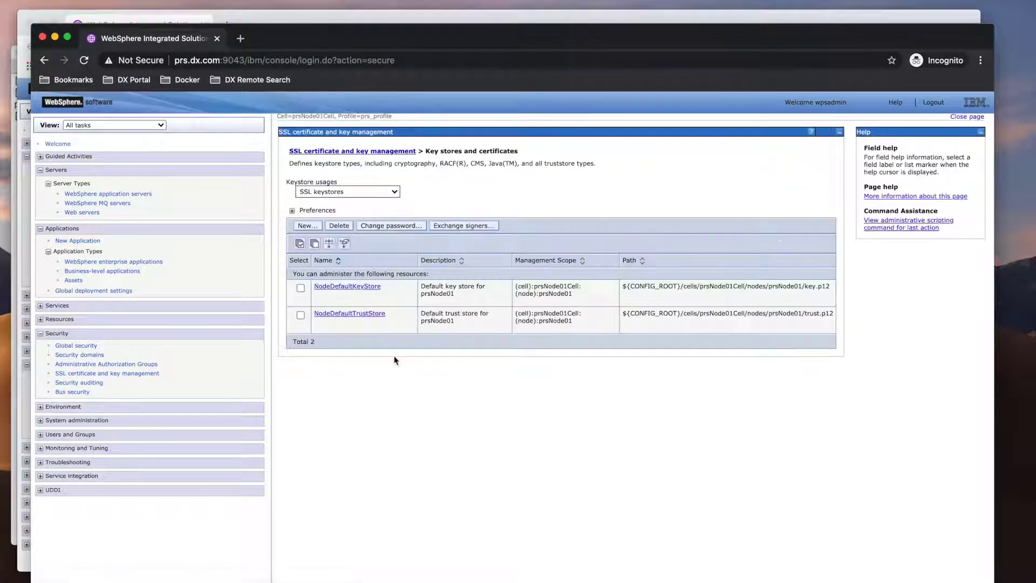
click(360, 314)
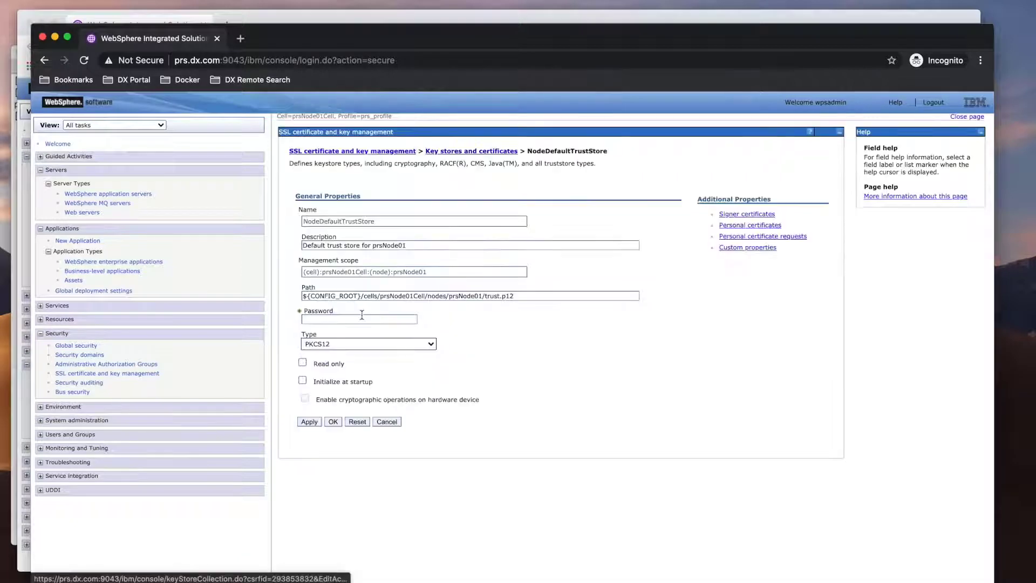
click(748, 215)
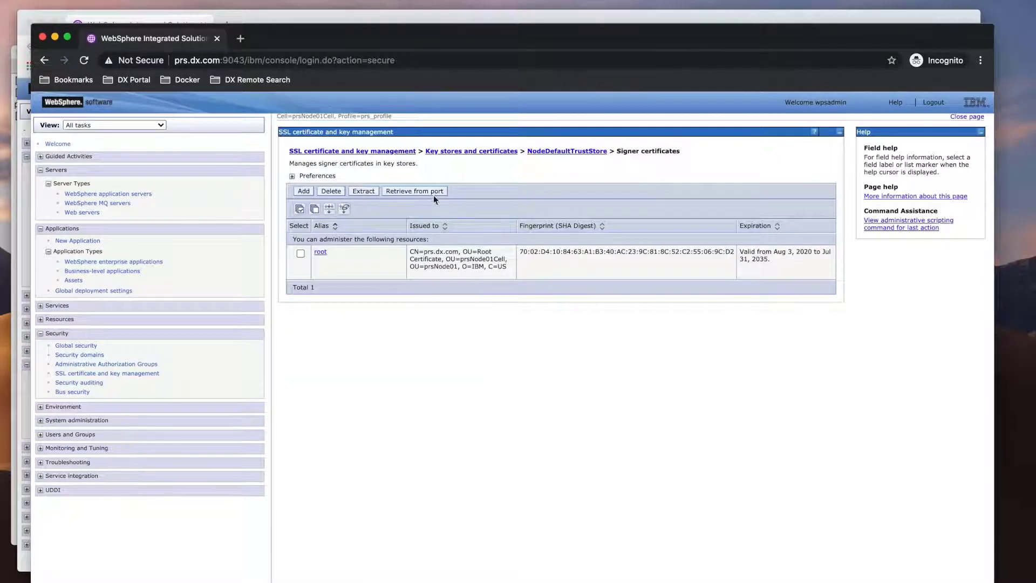
click(415, 191)
- Retrieve the signer certificate from portal.dx.com port 9043 as alias portal, and save
click(341, 196)
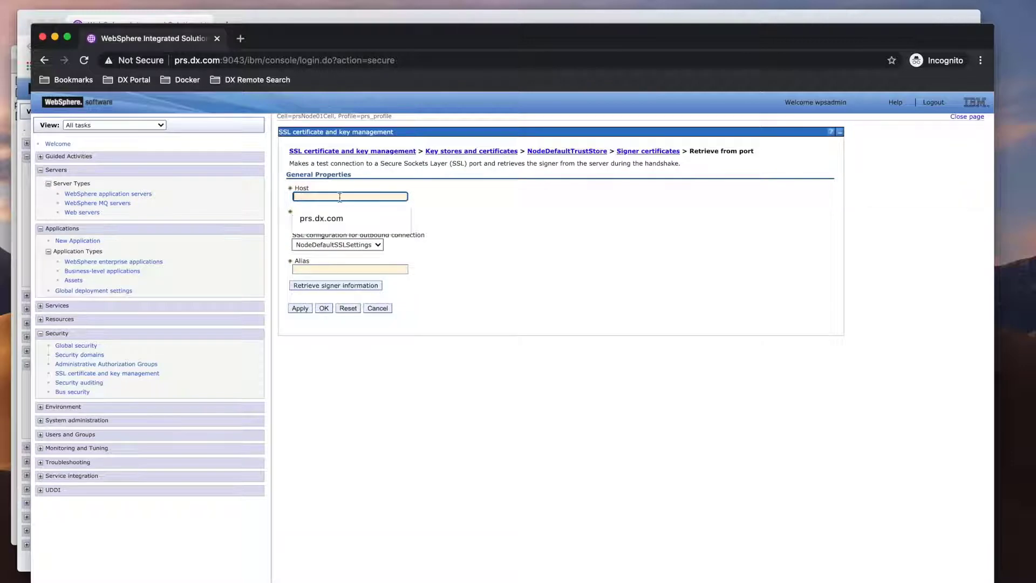
text(portal)
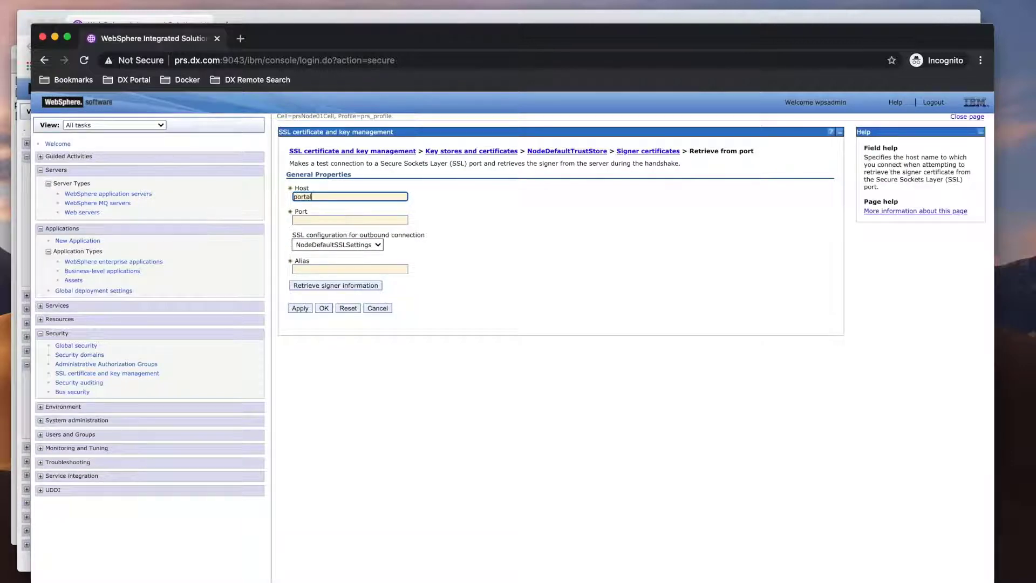
text(.dx.com)
key(Tab)
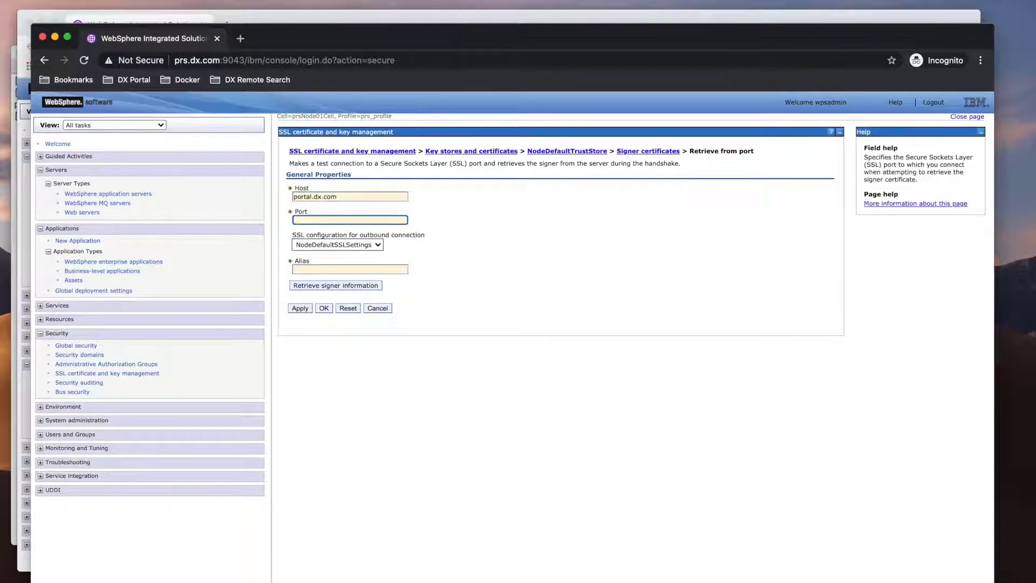
text(9043)
click(309, 268)
text(portal)
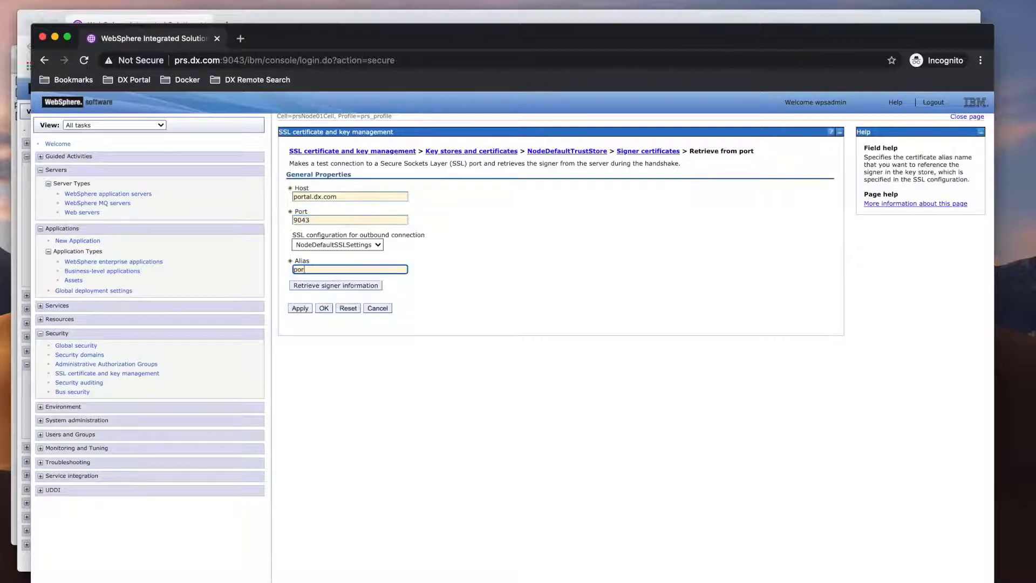
click(345, 286)
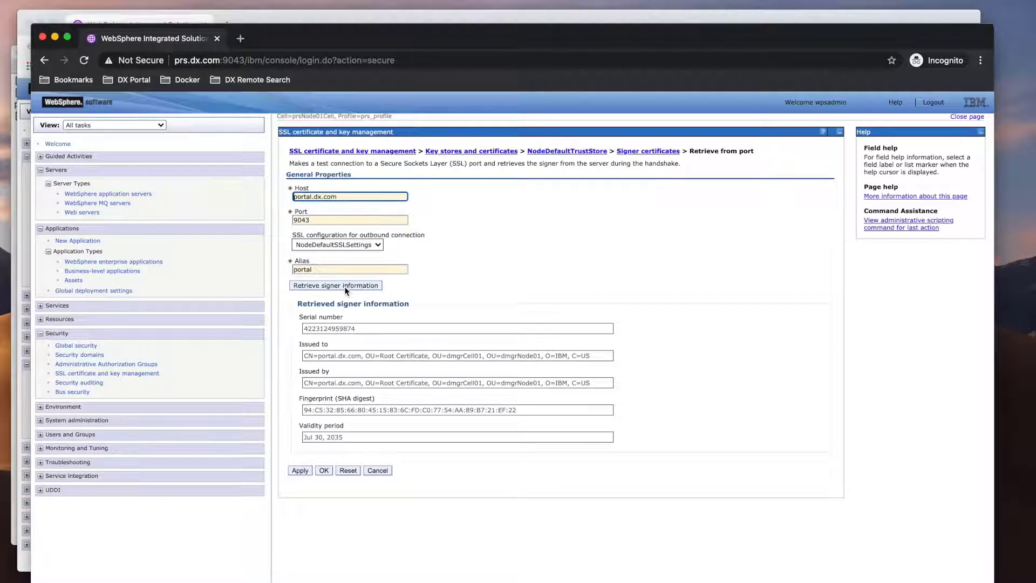
click(324, 472)
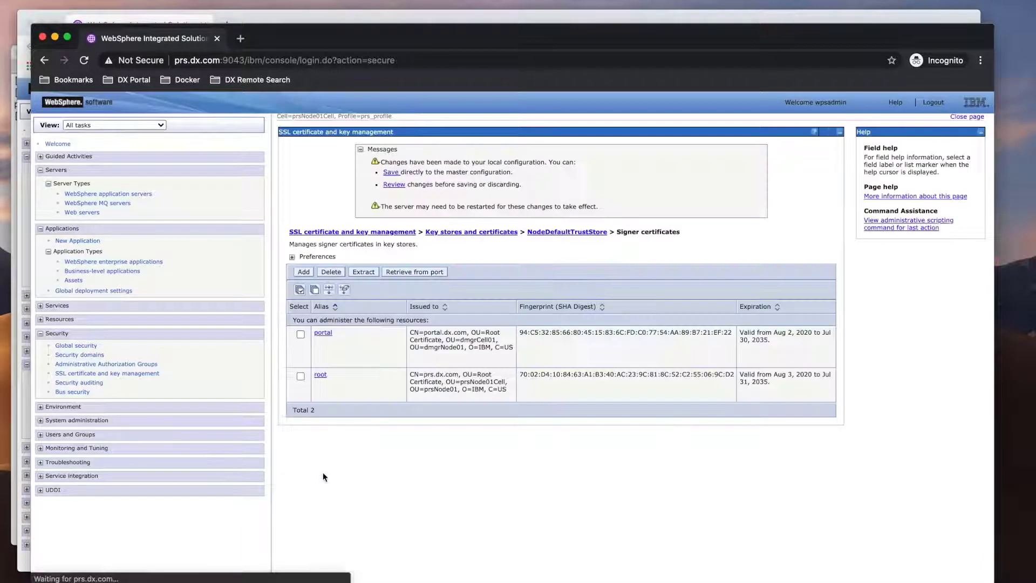
click(391, 173)
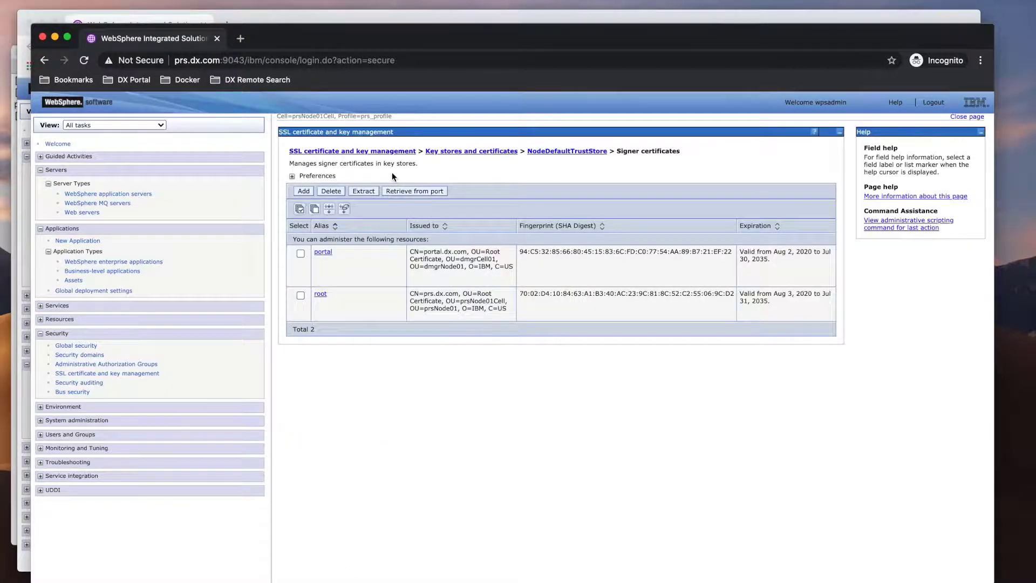
key(ctrl+Up)
- On the portal console, enable identity assertion in CSIv2 outbound communications and save
click(471, 260)
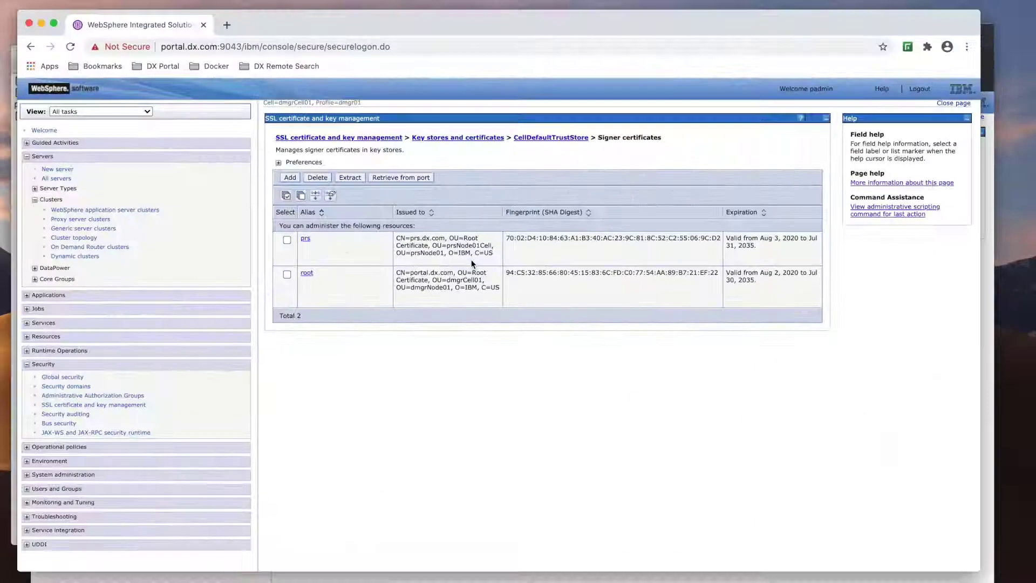
click(83, 378)
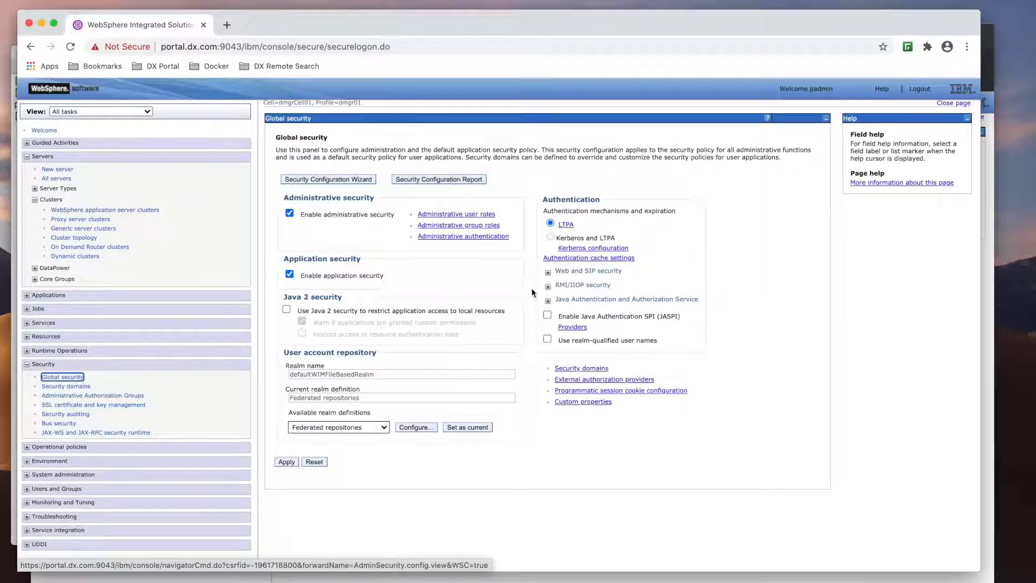
click(548, 286)
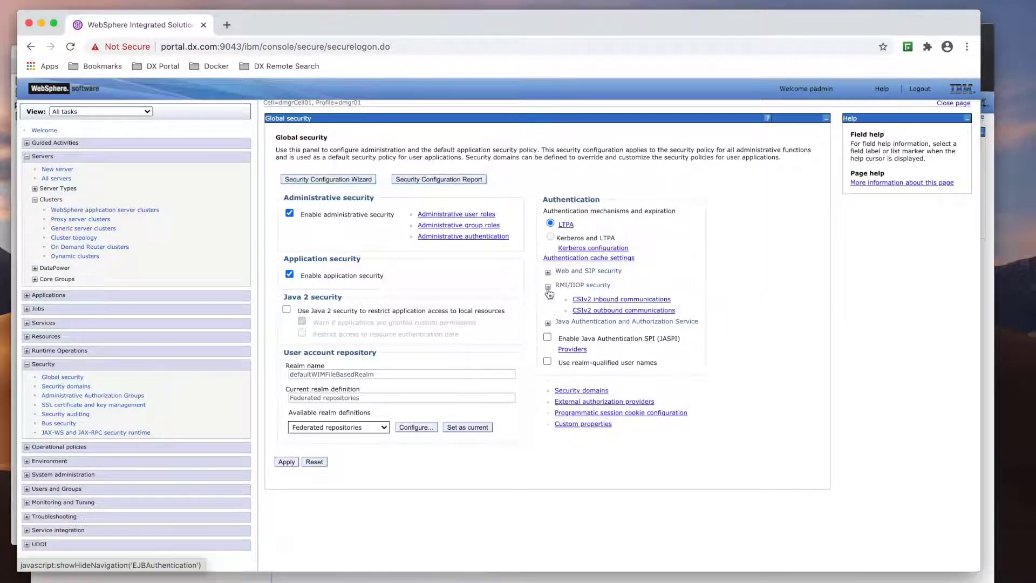
click(598, 312)
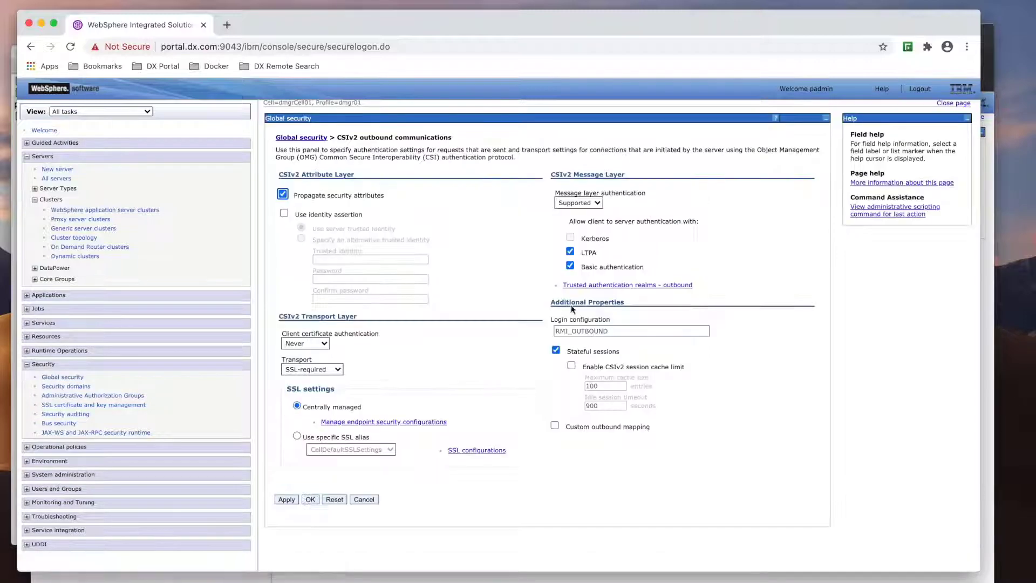
click(283, 213)
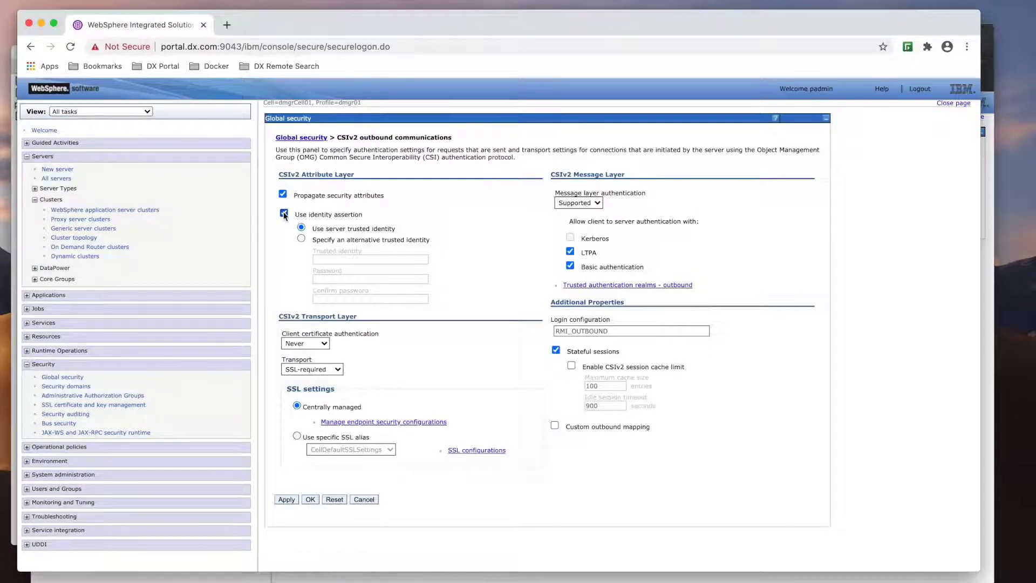
click(309, 500)
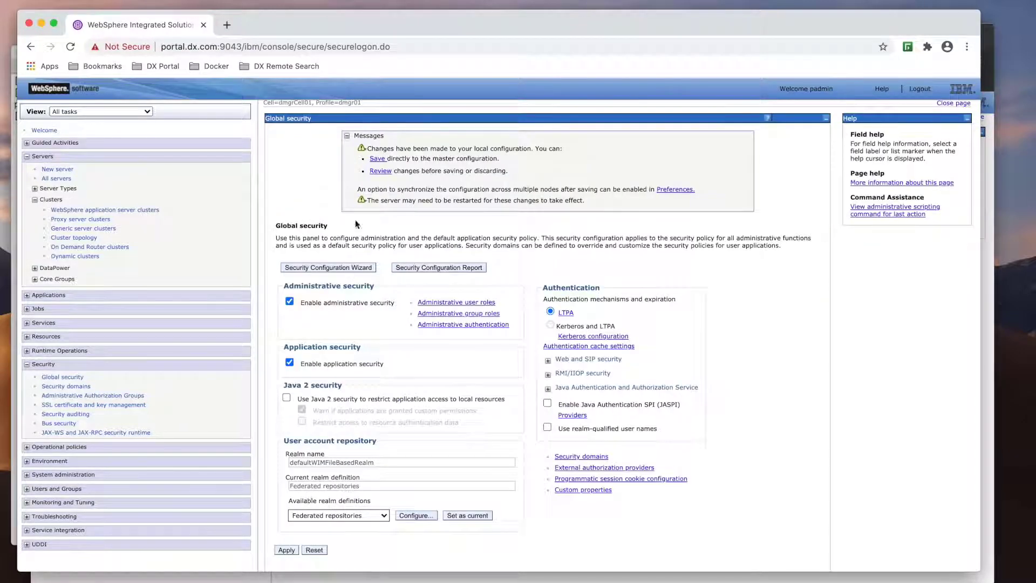
click(372, 160)
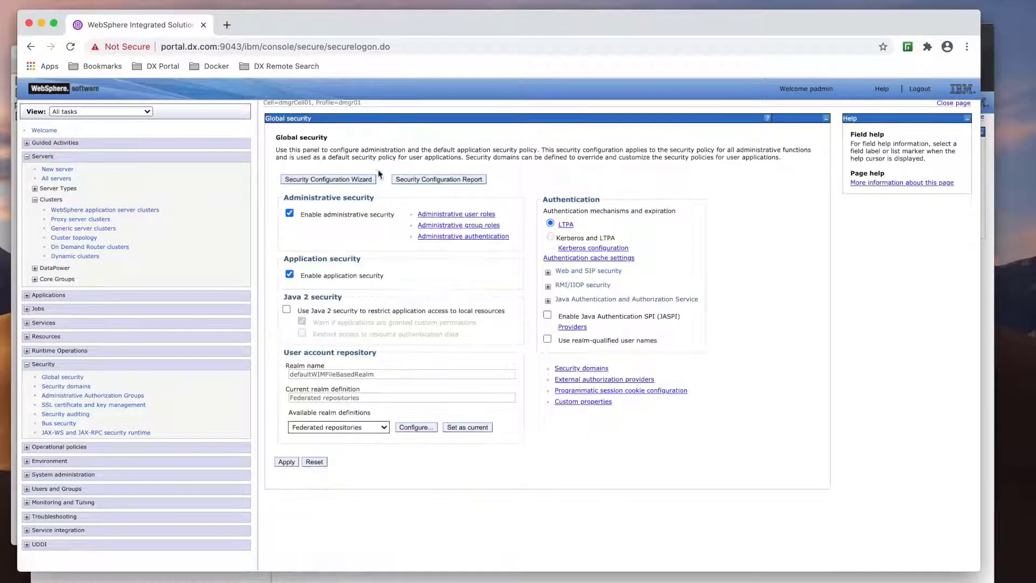
- Review the prs console's CSIv2 inbound communication settings and leave them unchanged
key(ctrl+Up)
click(793, 84)
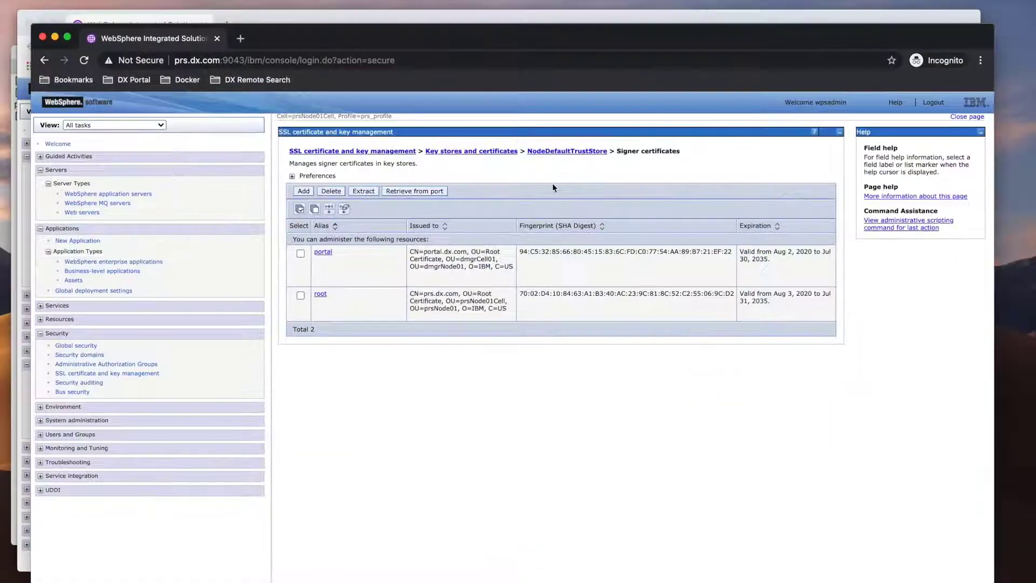
click(88, 346)
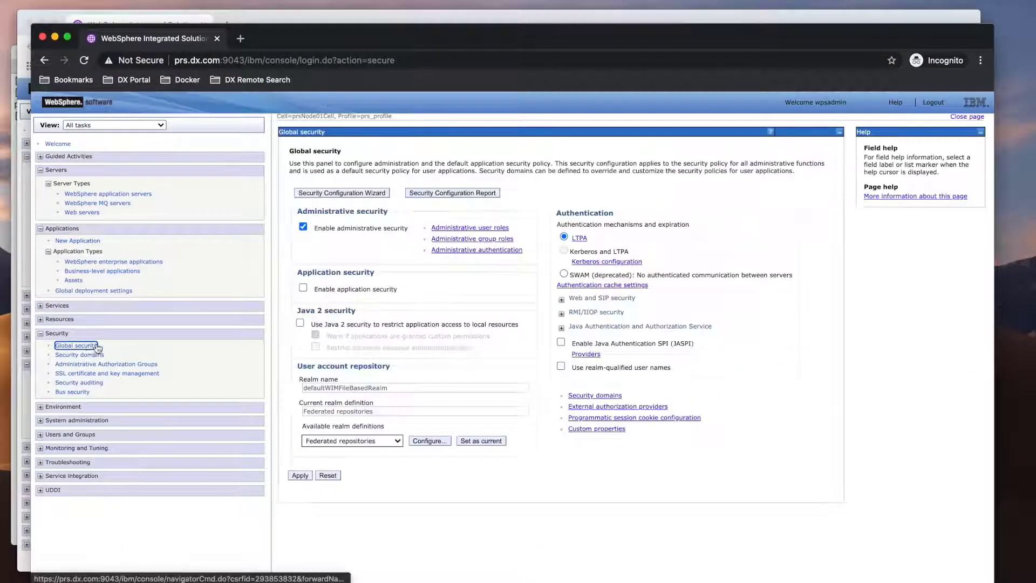
click(561, 314)
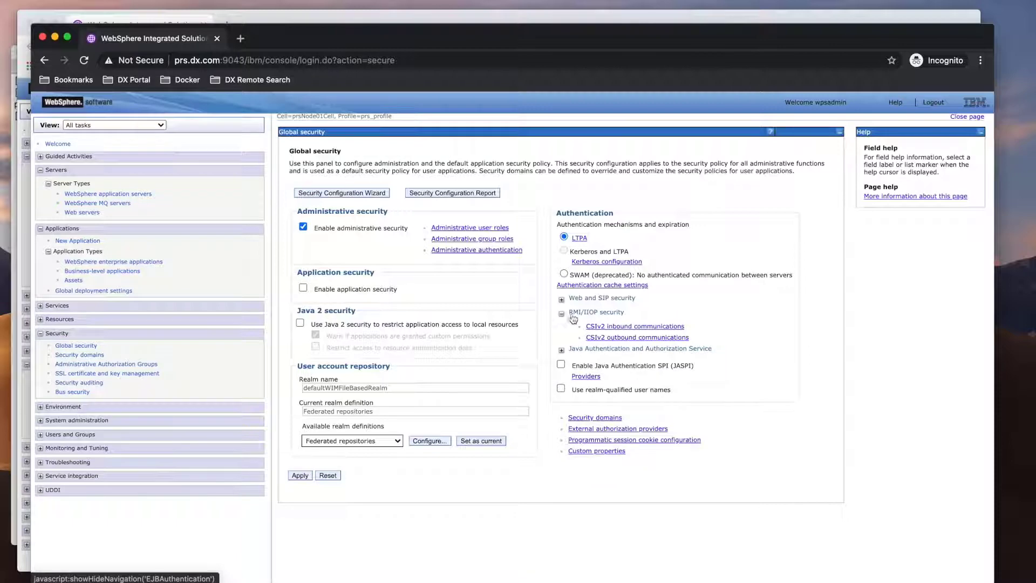
click(621, 328)
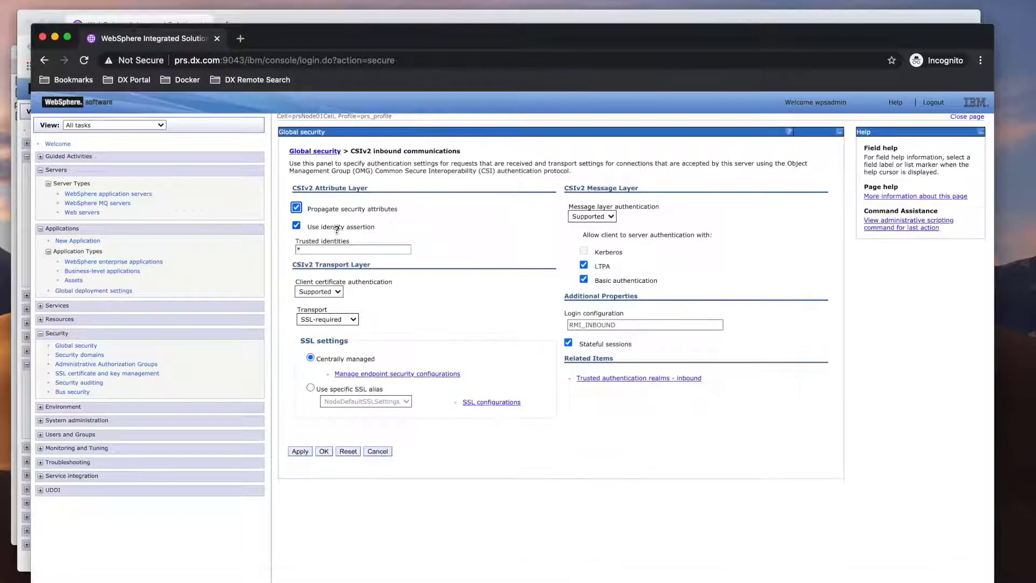
click(377, 452)
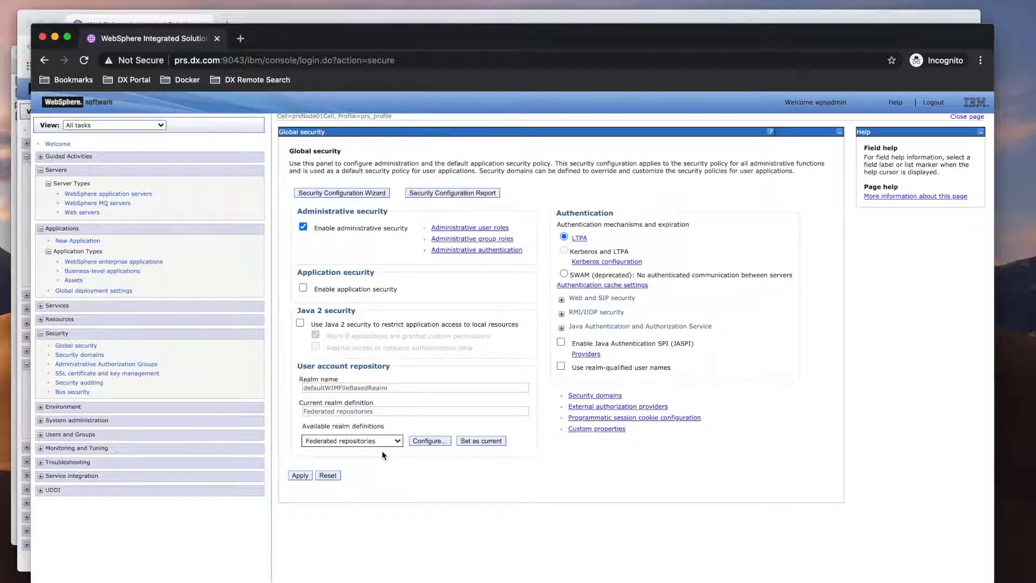
key(super+Tab)
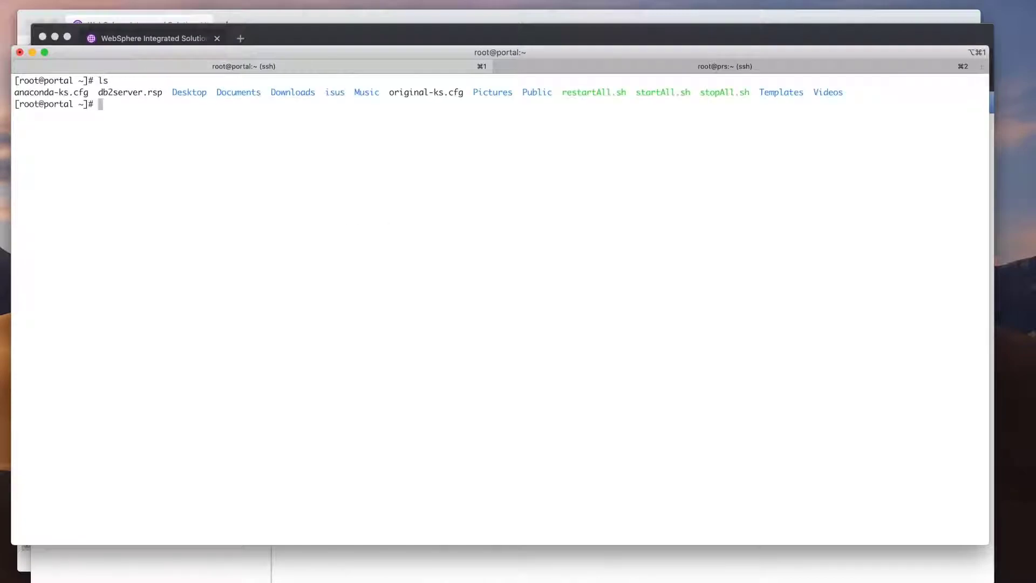
- Run ./restartAll.sh on the search server, then open the 'Setting the search user ID' page
text(./s)
key(BackSpace)
text(r)
key(Tab)
key(Return)
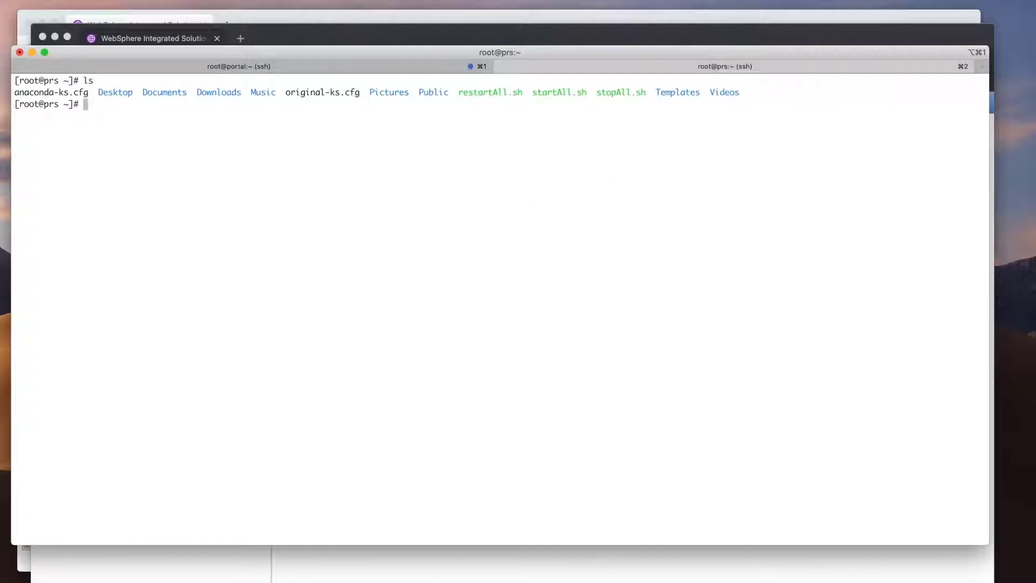
text(./restartAll.sh)
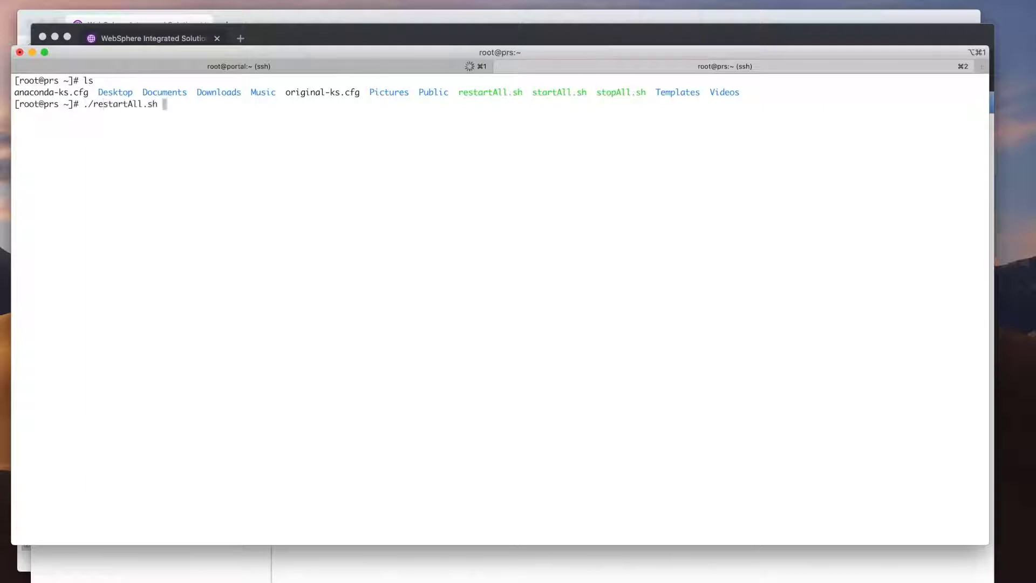
key(Return)
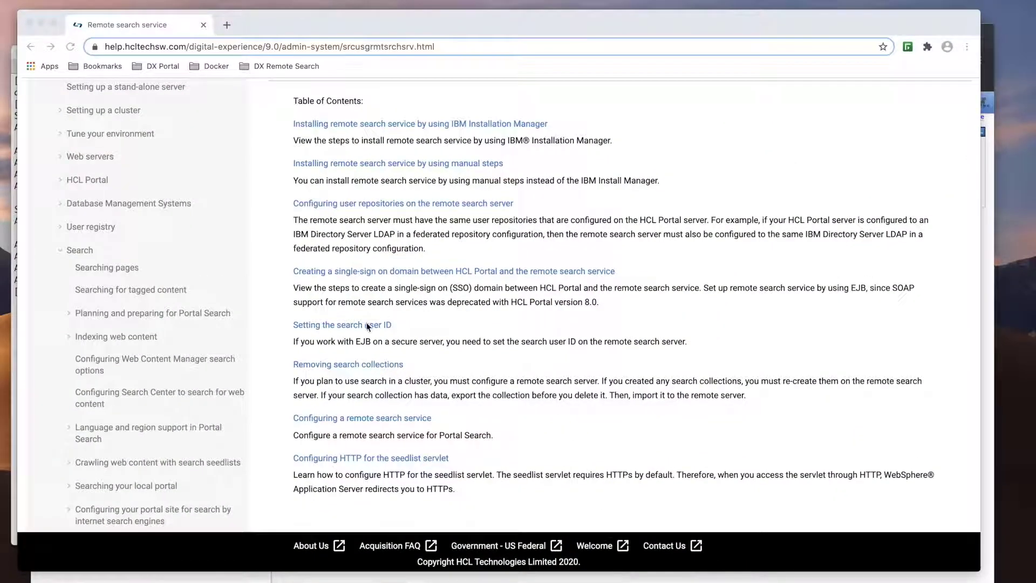
click(370, 323)
- Look up the portal admin user ID in the portal console's JAAS J2C authentication data
scroll(487, 359, down, 5)
scroll(487, 364, down, 8)
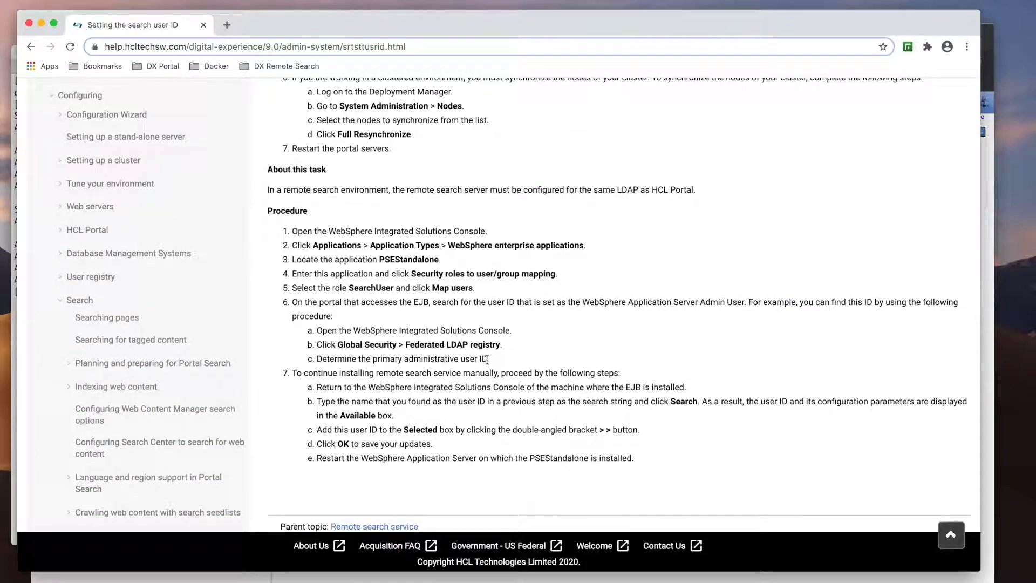
key(ctrl+Up)
click(275, 140)
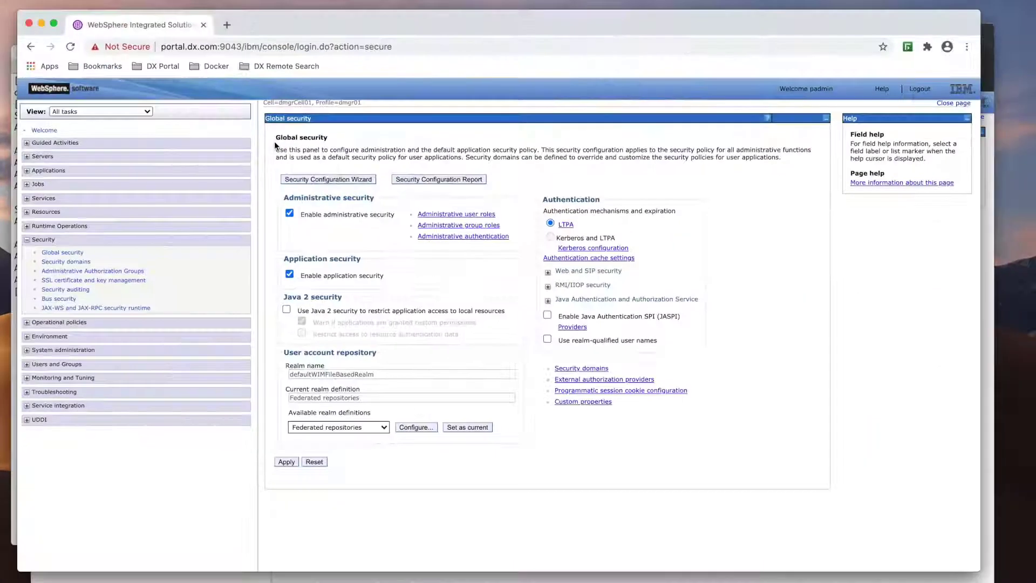
click(547, 301)
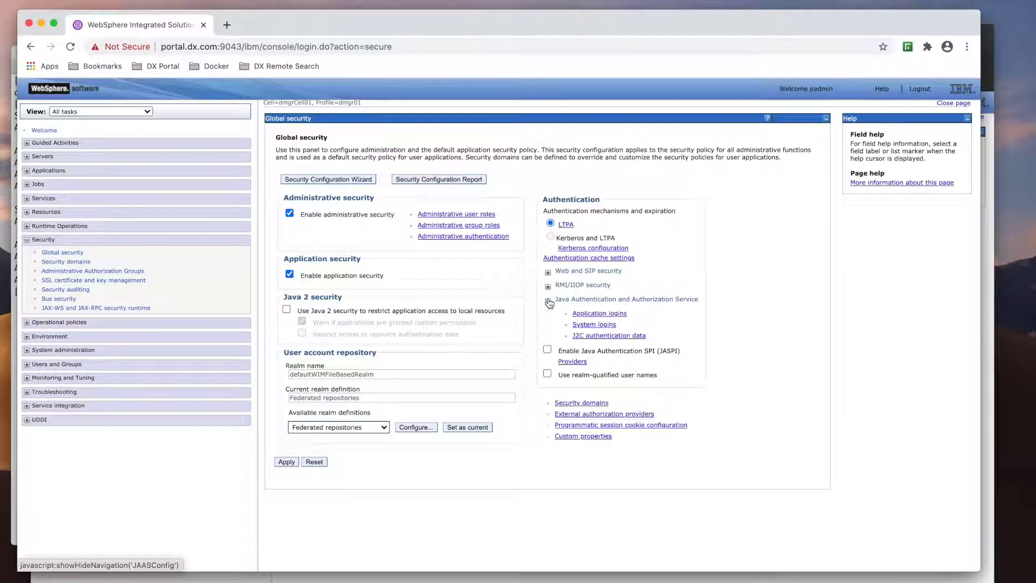
click(606, 335)
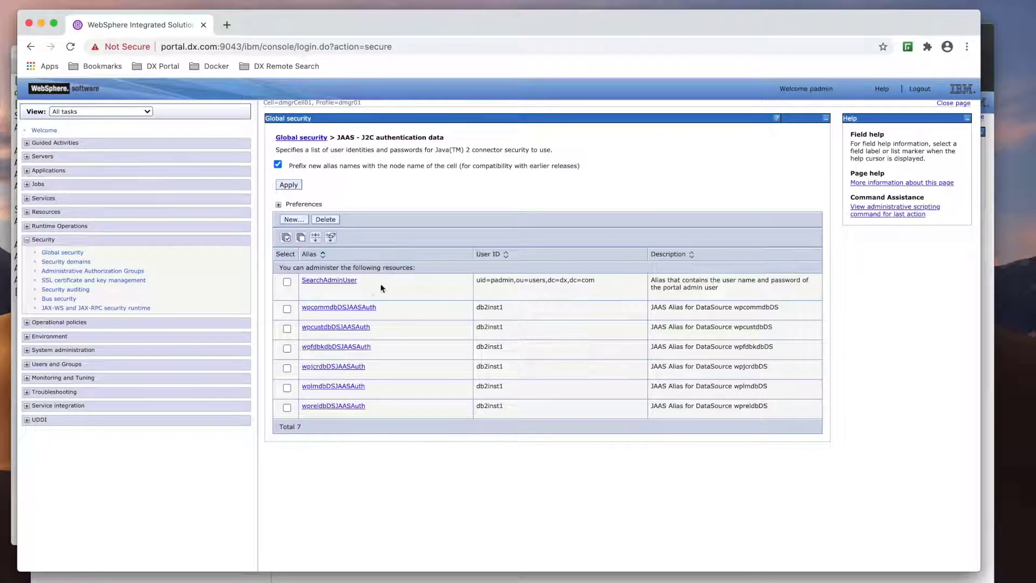
key(ctrl+Up)
- On the remote search console, open PSEStandalone's security role to user/group mapping
click(747, 129)
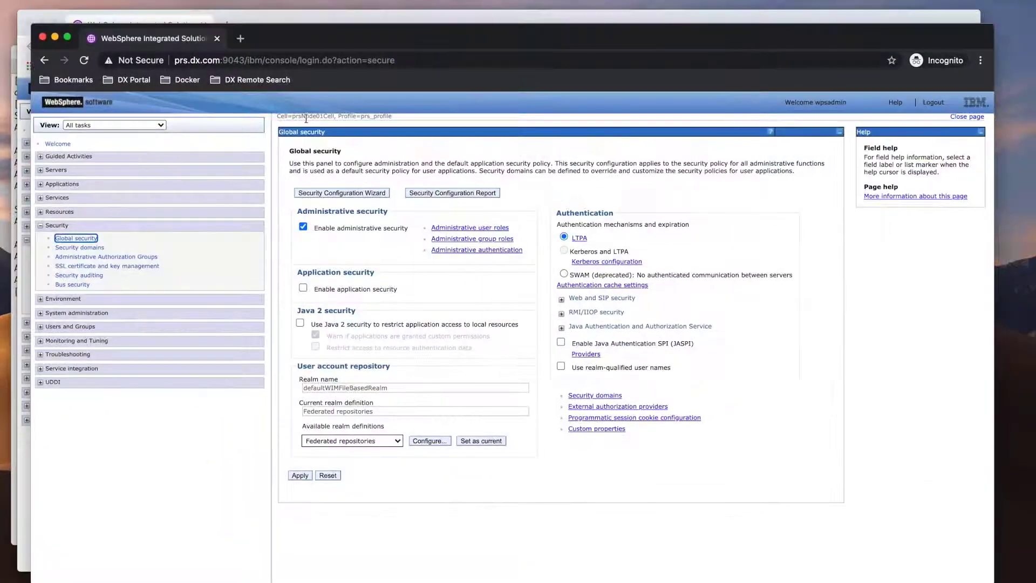
click(63, 185)
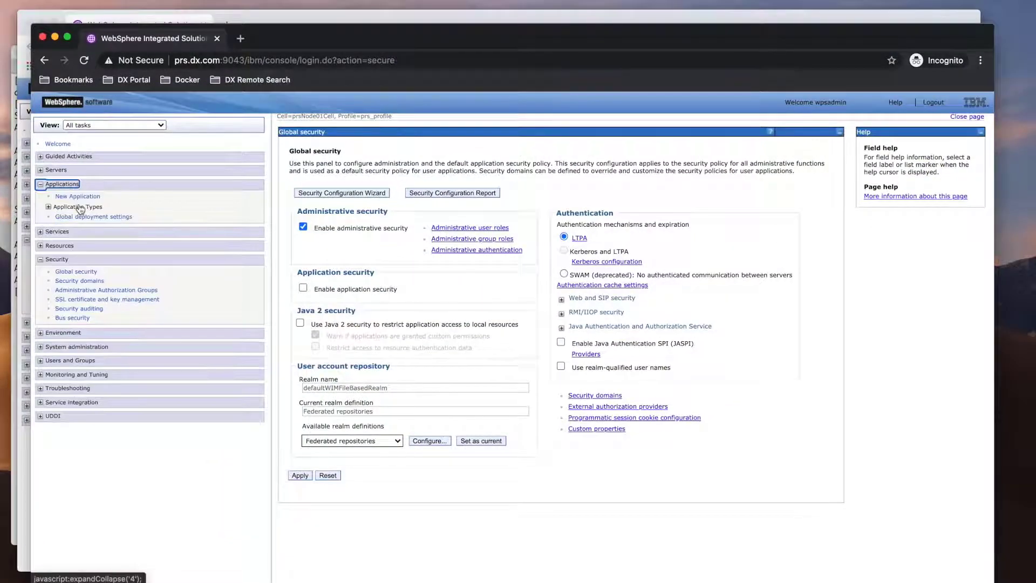
click(80, 208)
click(100, 217)
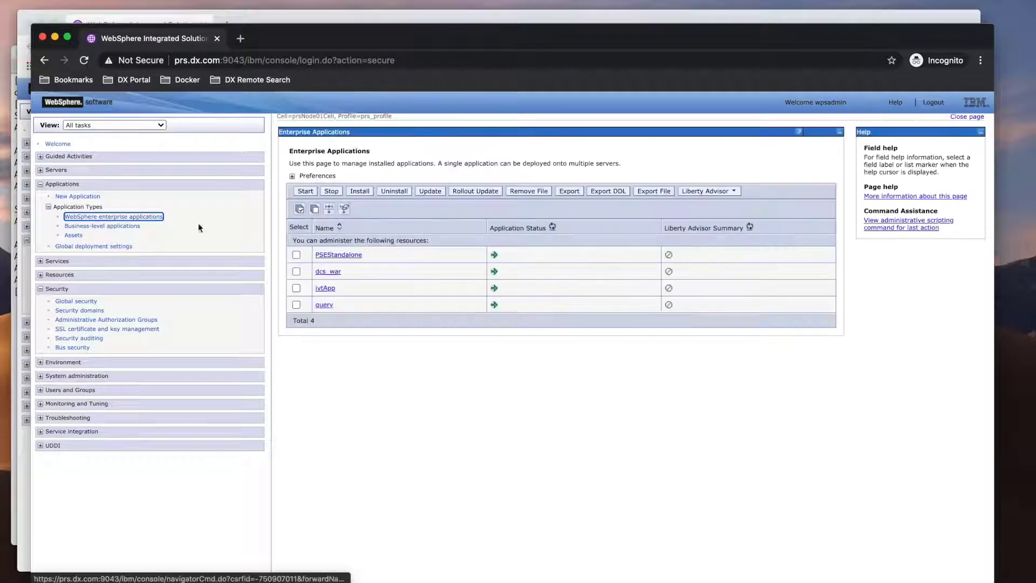
click(329, 256)
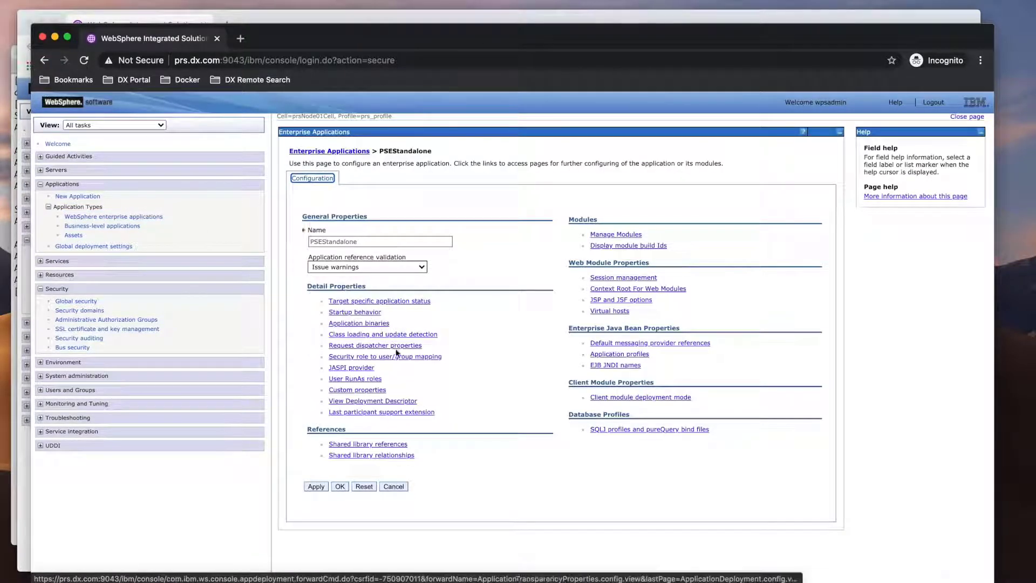
click(395, 357)
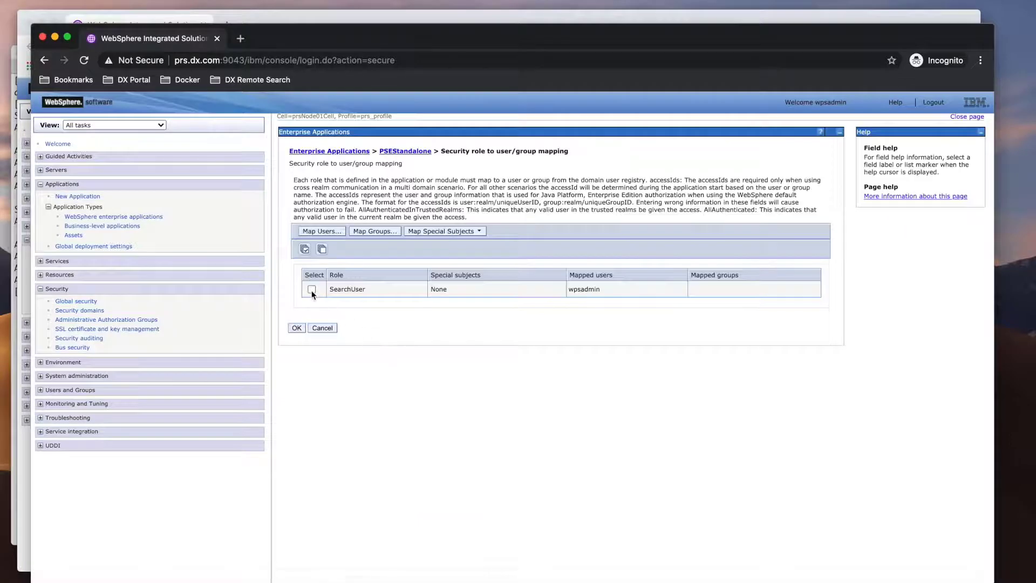
- Map the SearchUser role to the portal administrator, removing the old admin user, and save
click(311, 289)
click(323, 231)
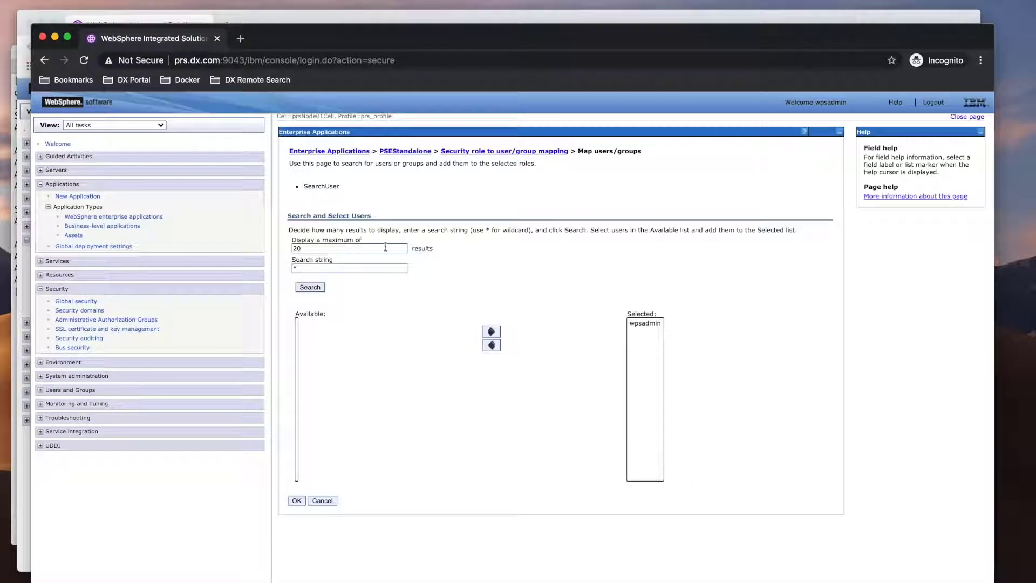
click(318, 289)
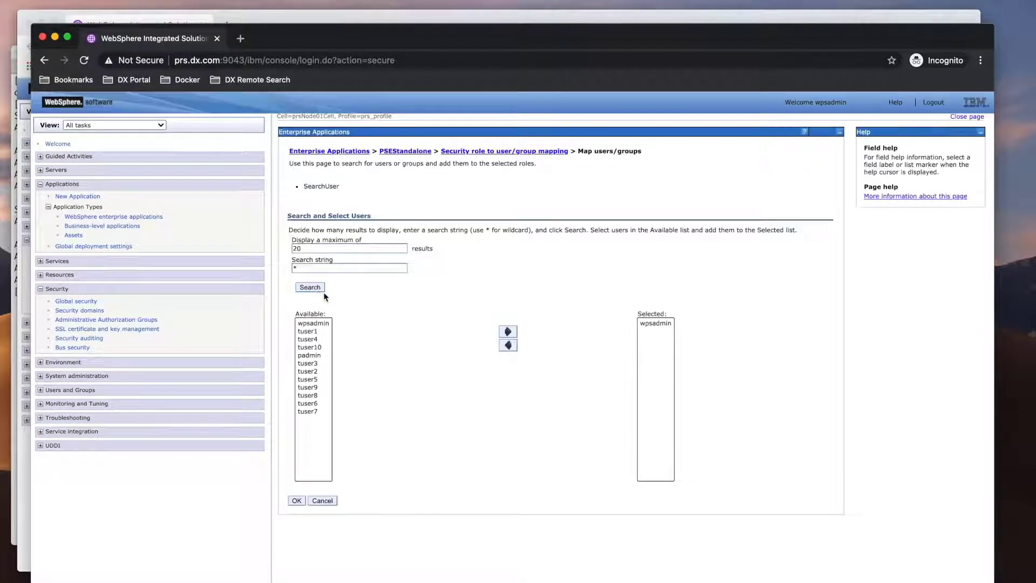
click(317, 355)
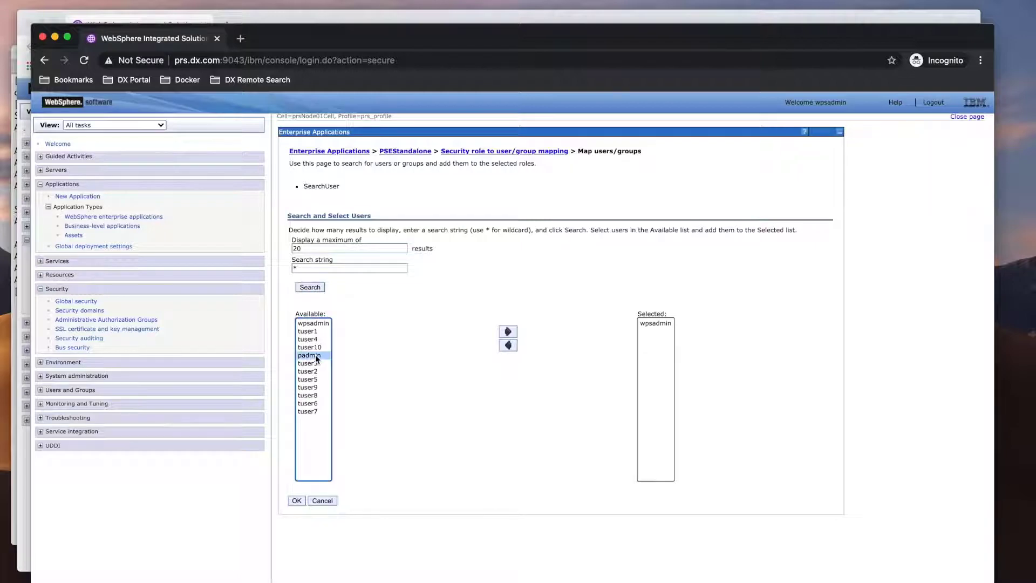
click(506, 333)
click(644, 327)
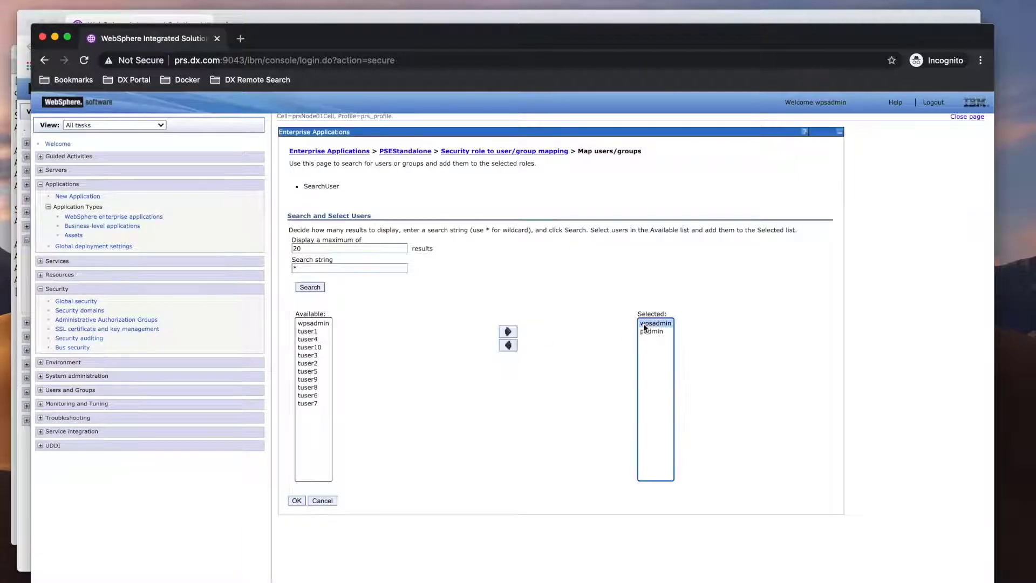
click(510, 345)
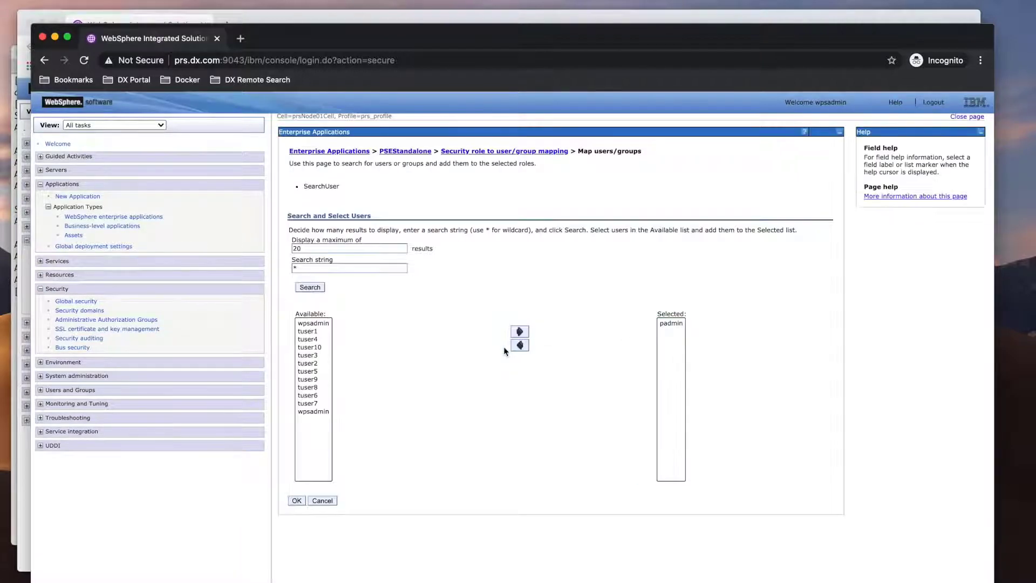
click(296, 501)
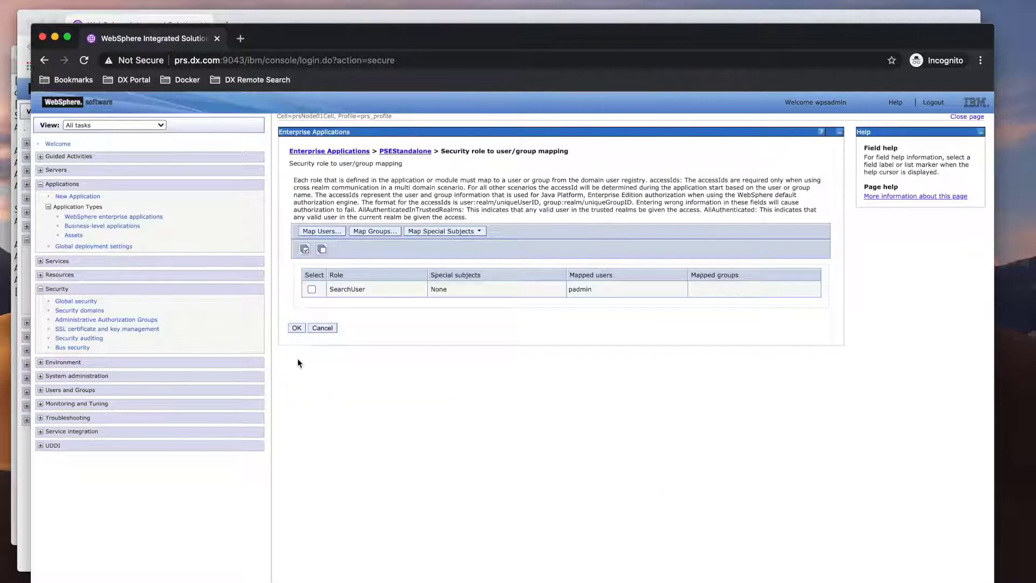
click(296, 328)
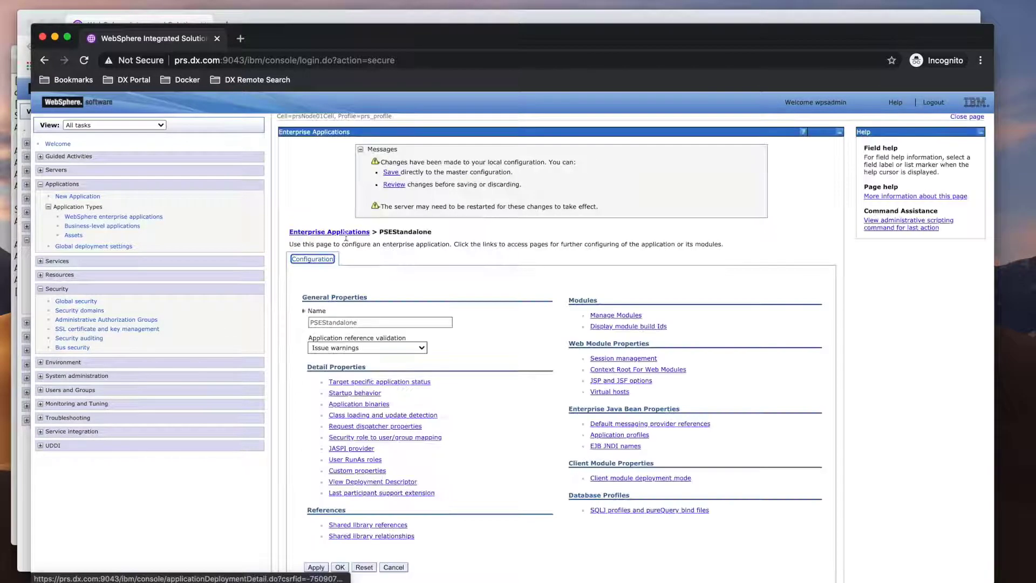
click(389, 173)
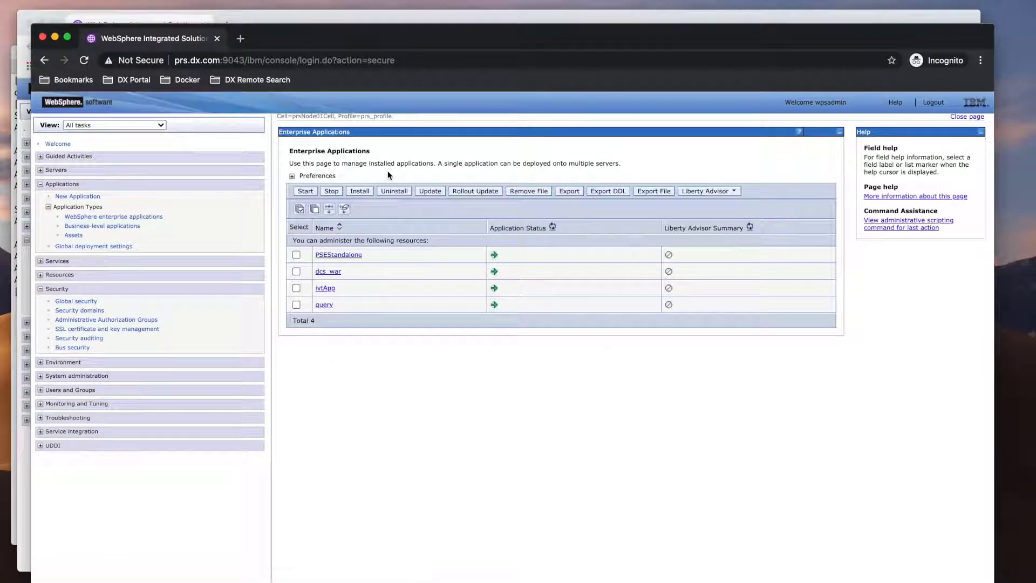
- Recall the previous restart command in the terminal
key(ctrl+Up)
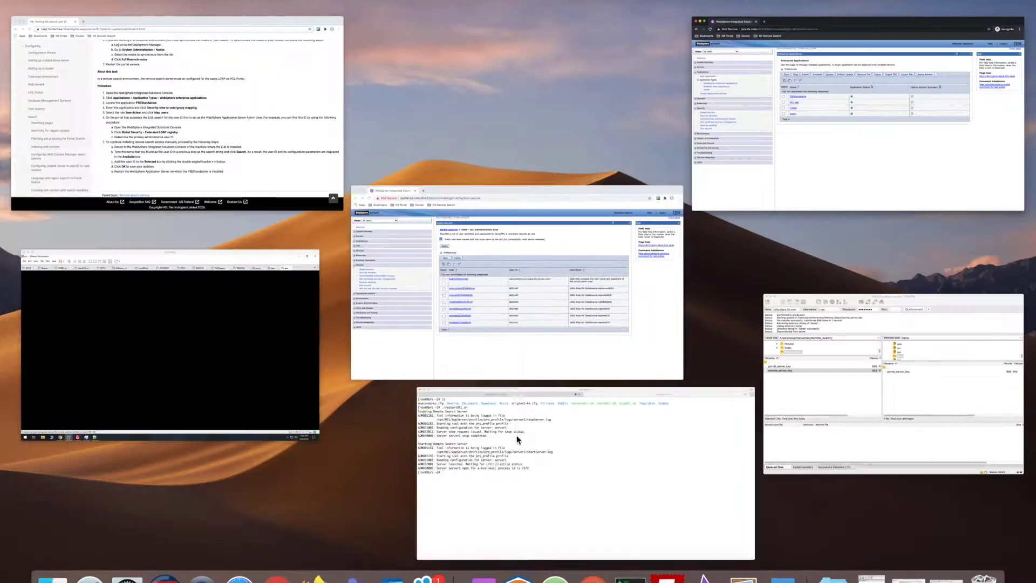
click(516, 440)
key(Up)
- Read the documentation page on configuring a remote search service
key(super+Tab)
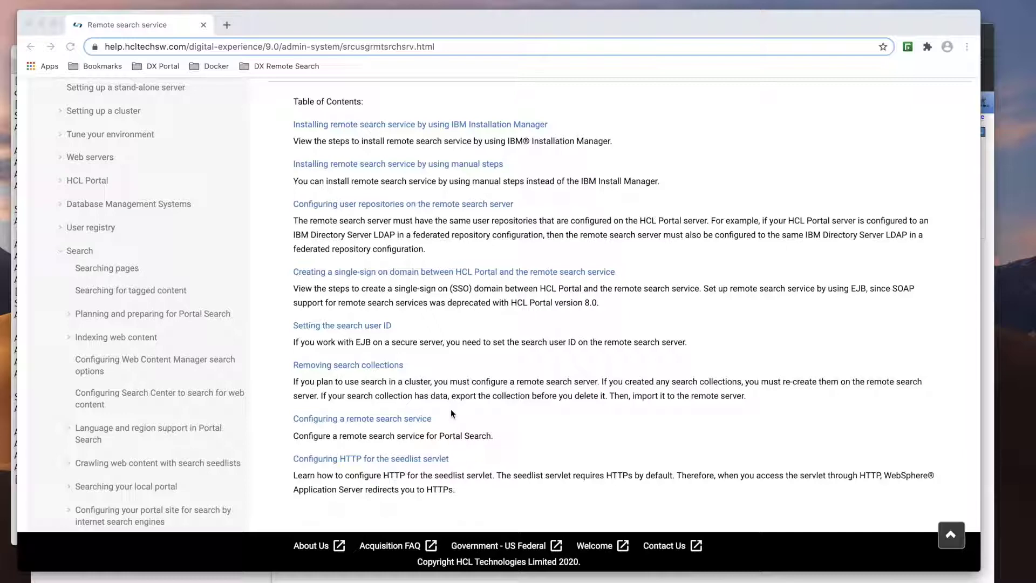
click(402, 421)
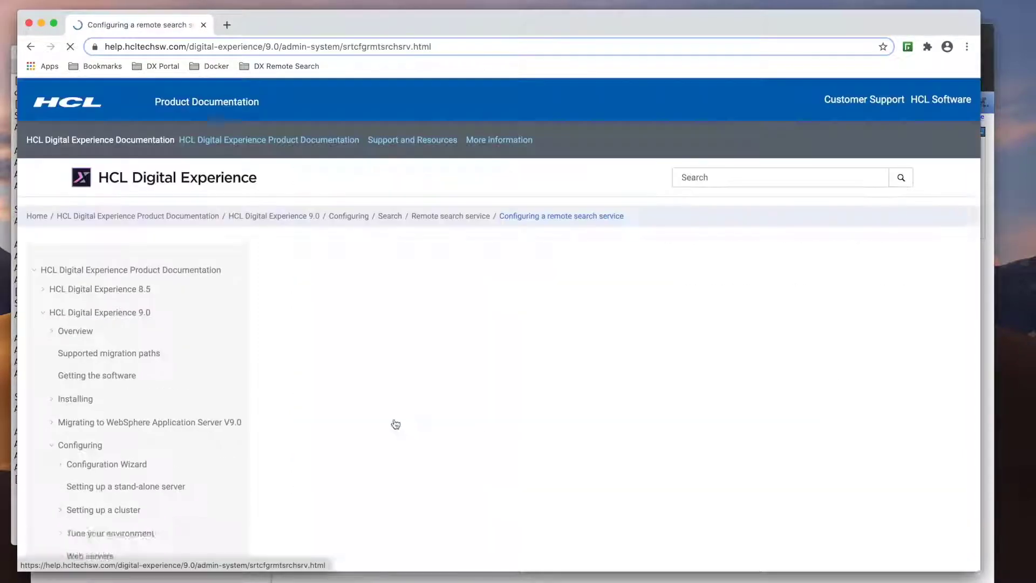
scroll(395, 424, down, 3)
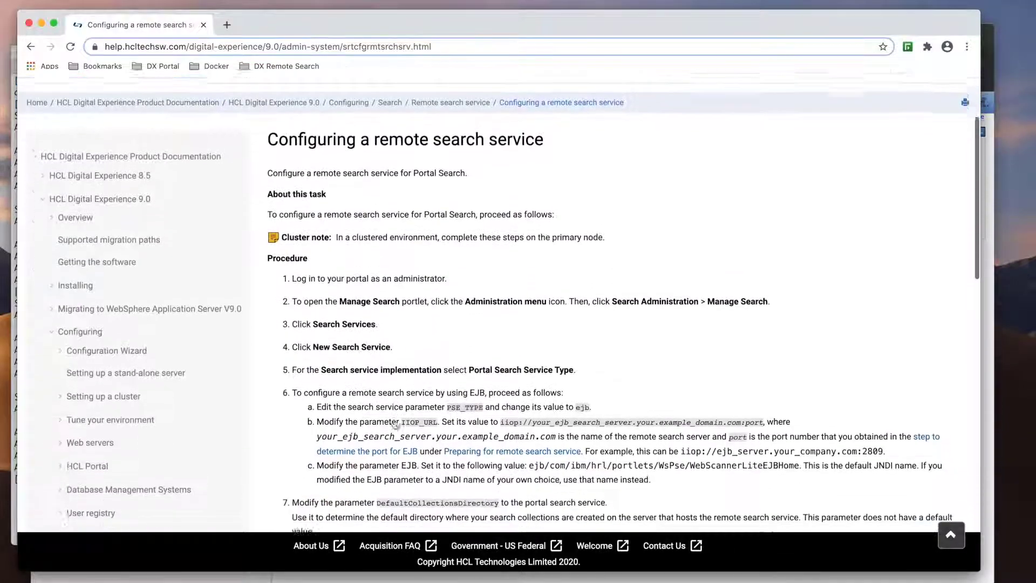
scroll(396, 424, down, 5)
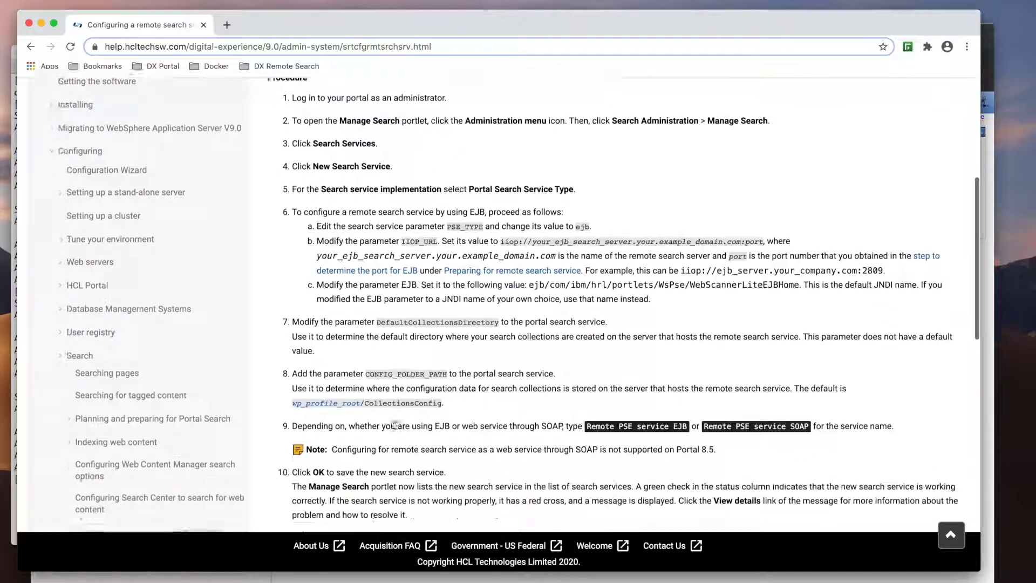
scroll(396, 424, down, 2)
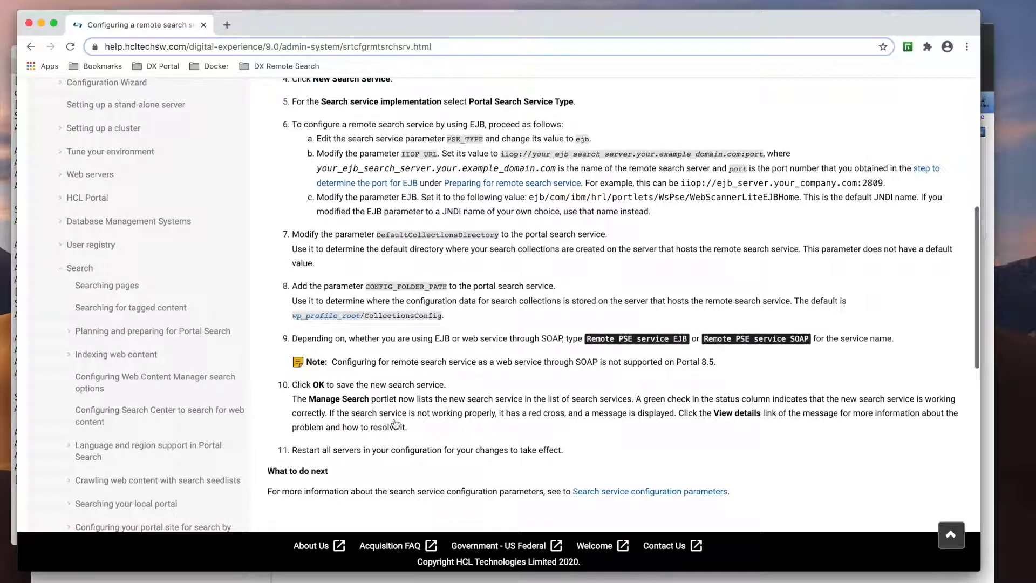
- Select the EJB JNDI name on line 4 of the notes in VS Code
key(ctrl+Up)
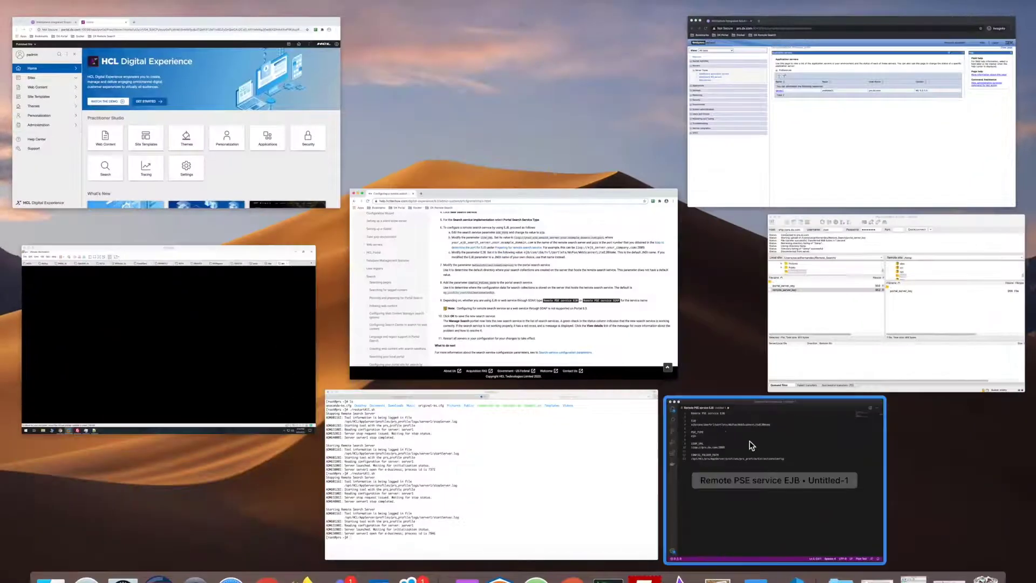
click(751, 444)
drag(497, 140, 270, 141)
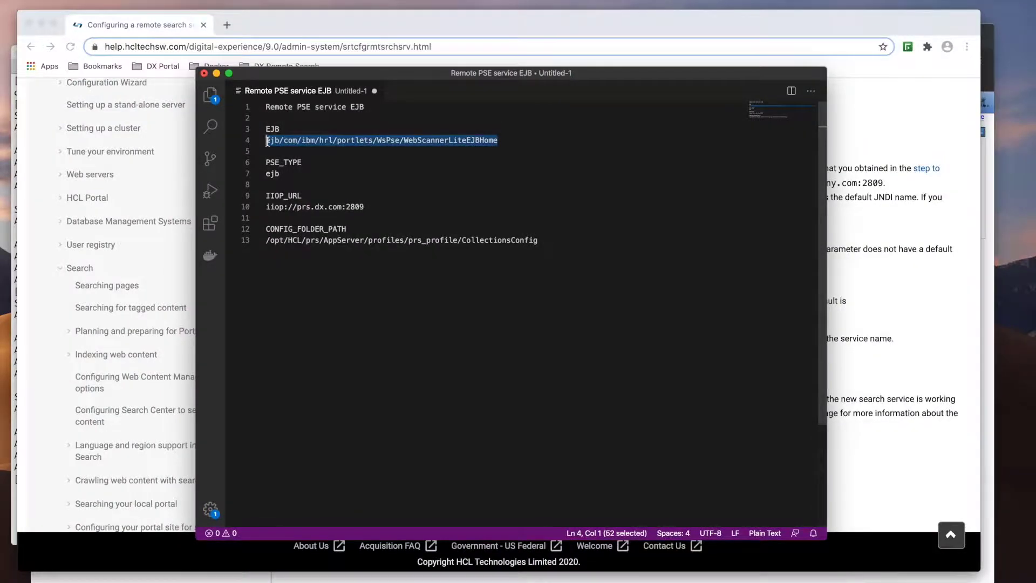
key(ctrl+Up)
- Start a new search service in portal Search settings, keeping Portal Search Service Type
click(268, 141)
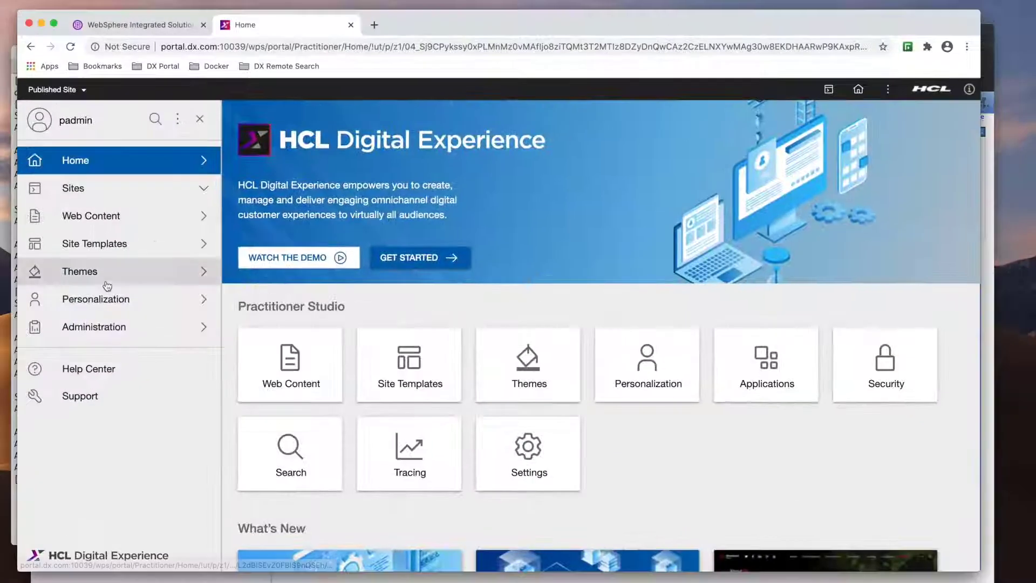
click(94, 327)
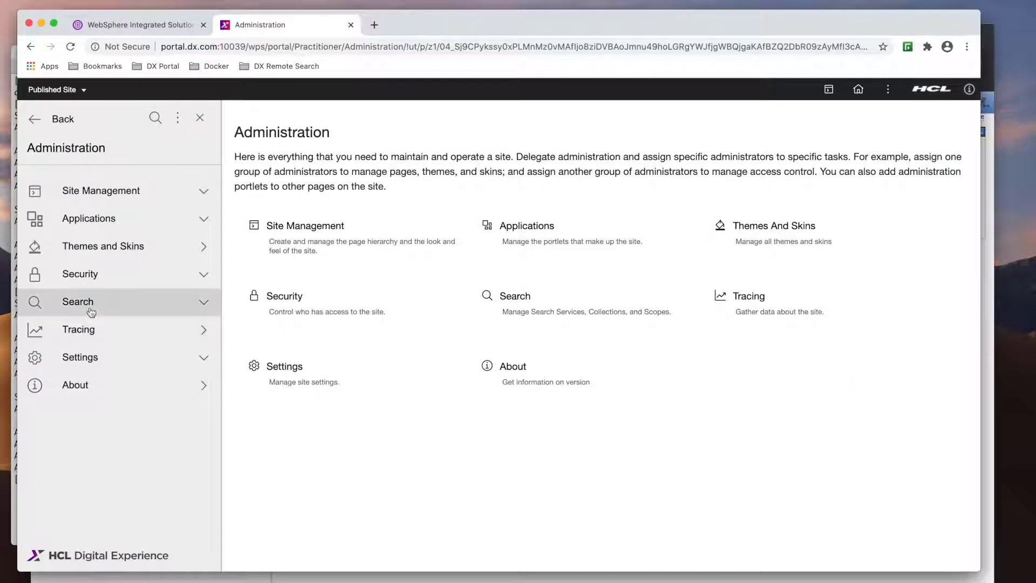
click(92, 312)
click(100, 330)
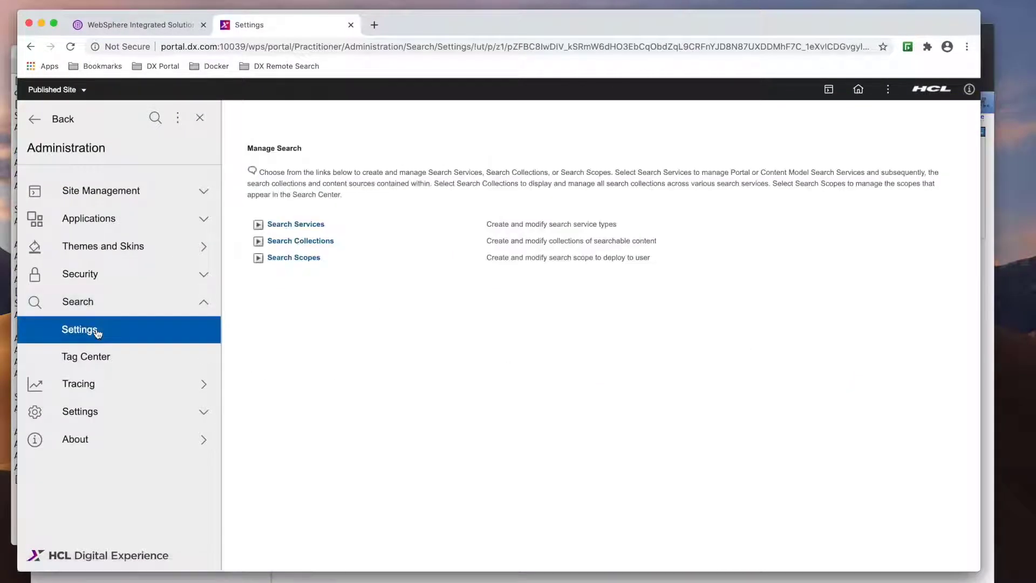
click(287, 225)
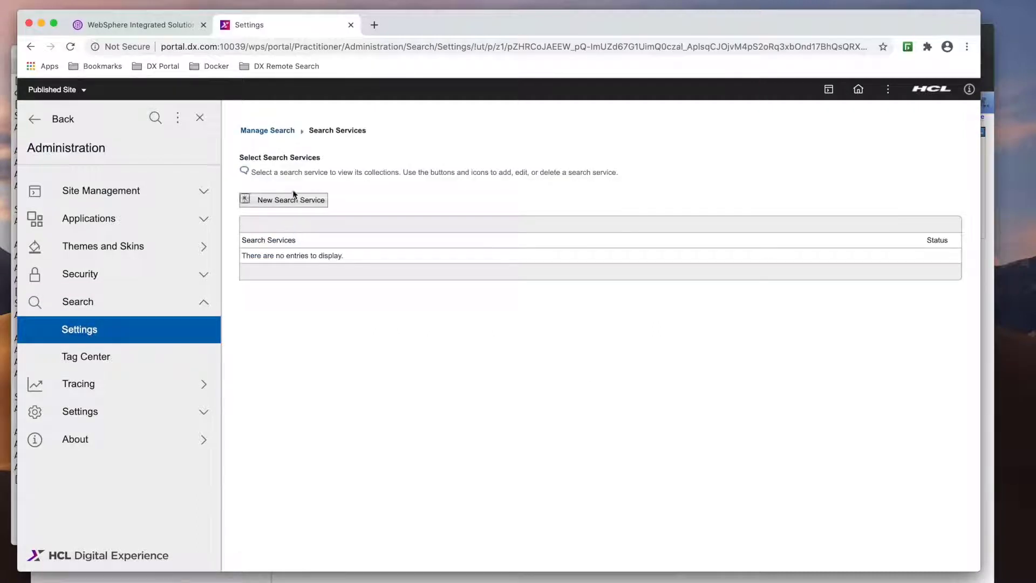
click(295, 195)
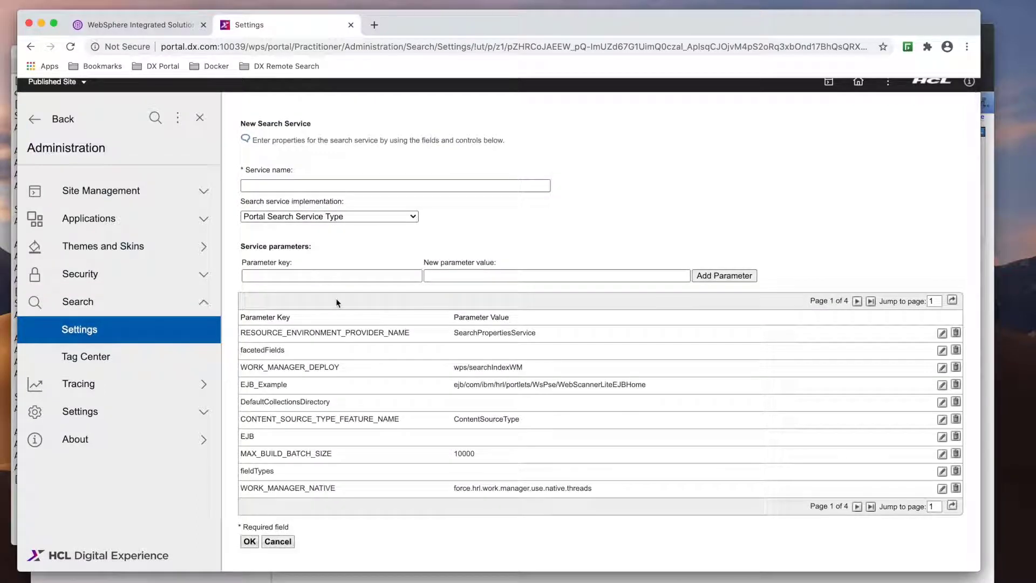
click(348, 218)
click(349, 219)
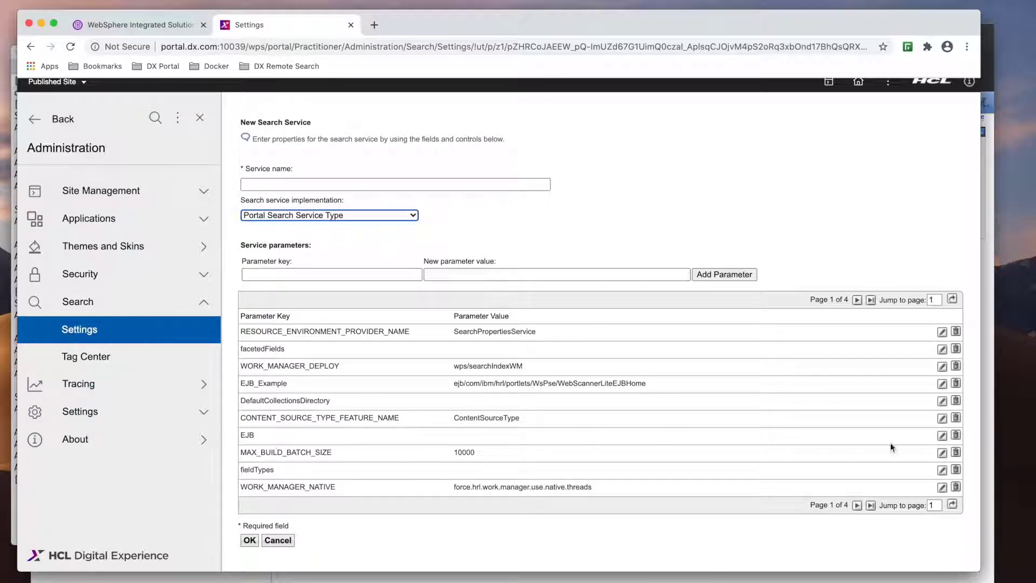
- Set EJB to ejb/com/ibm/hrl/portlets/WsPse/WebScannerLiteEJBHome and PSE_TYPE to ejb
click(942, 436)
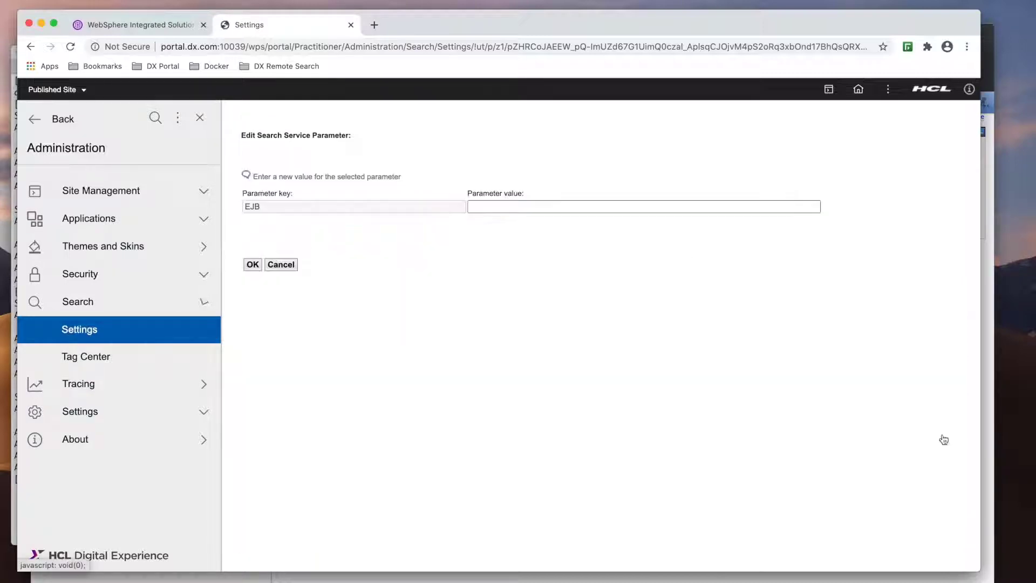
click(480, 203)
text(ejb/com/ibm/hrl/portlets/WsPse/WebScannerLiteEJBHome)
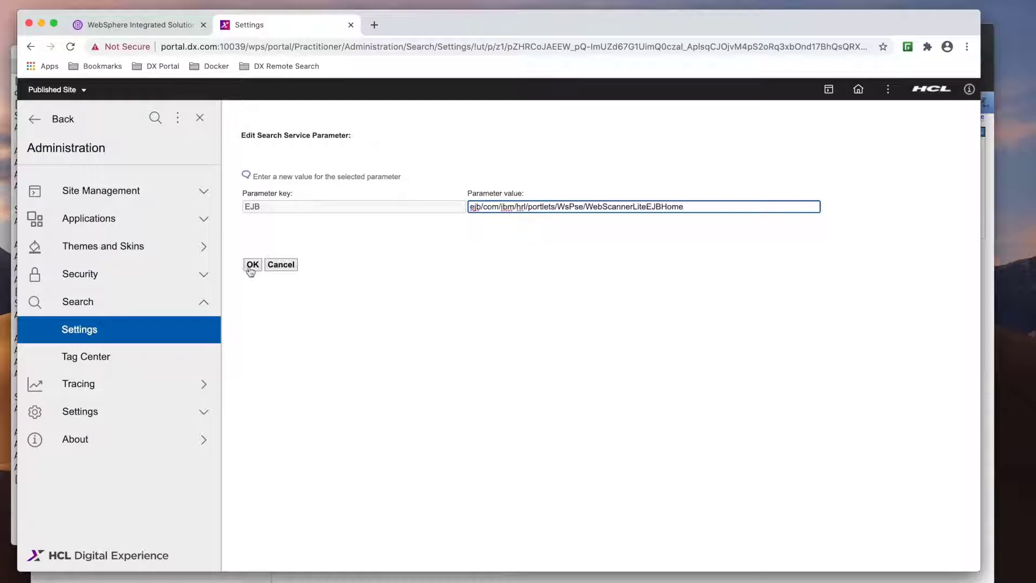
click(252, 264)
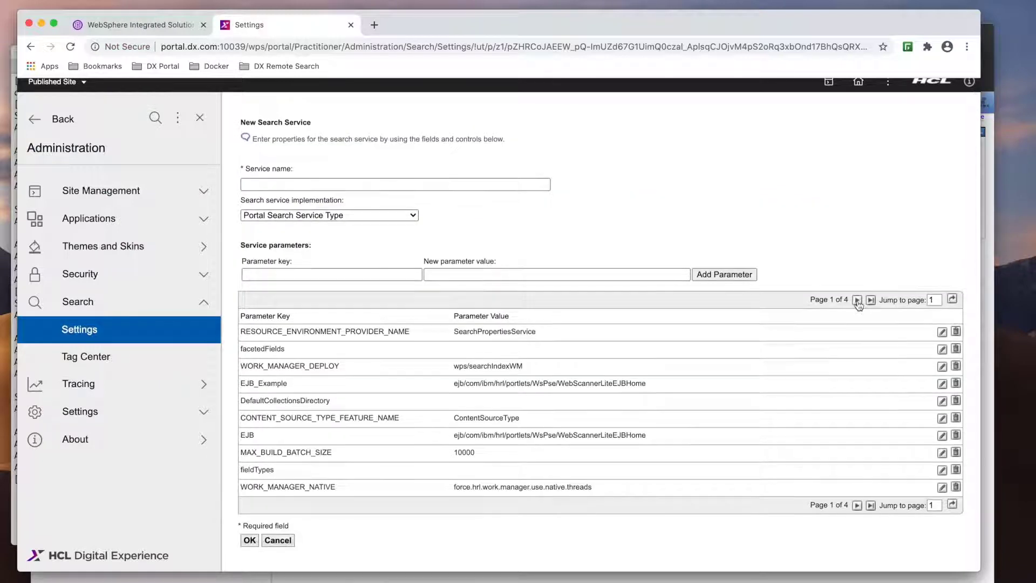
click(858, 300)
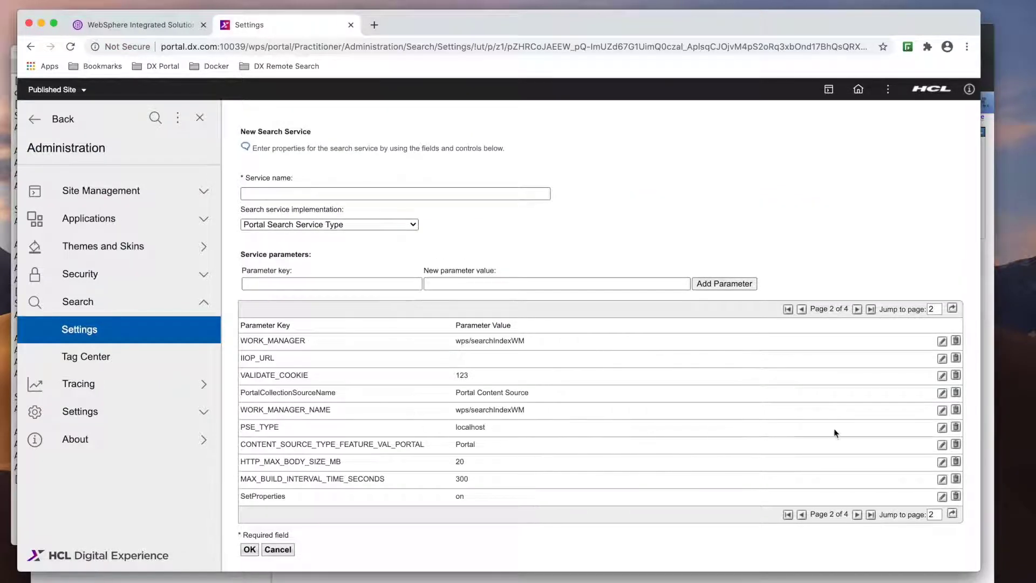
click(942, 428)
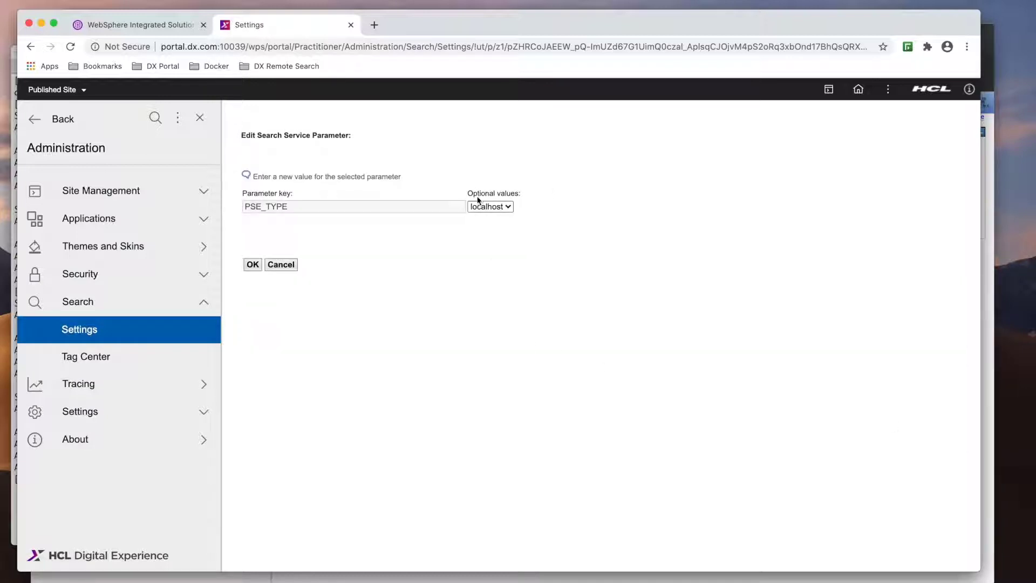
click(486, 207)
click(488, 218)
click(252, 264)
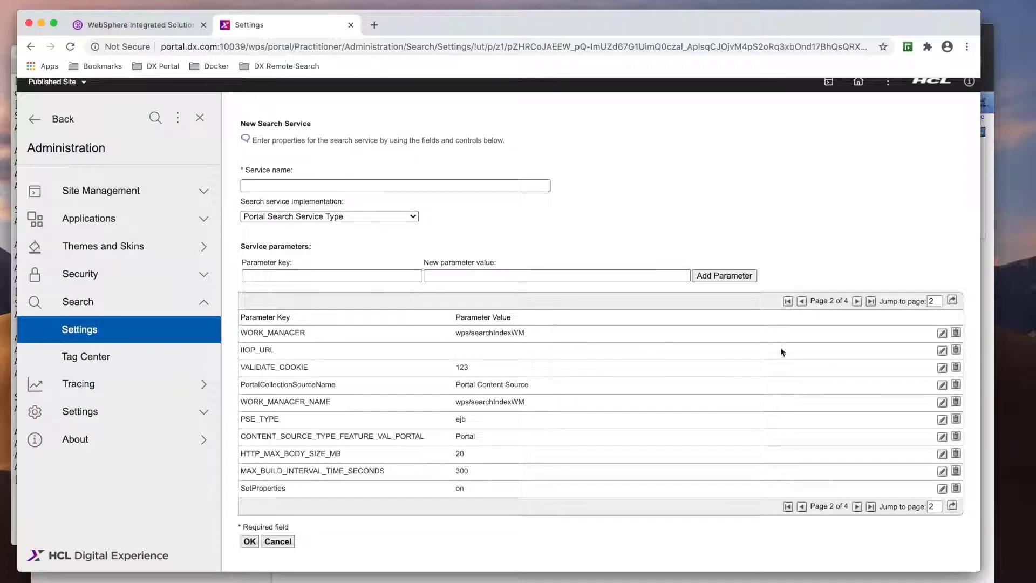
- Begin editing IIOP_URL and select the IIOP URL on line 10 of the notes
click(943, 351)
key(ctrl+Up)
click(675, 460)
drag(365, 207, 263, 201)
key(super+c)
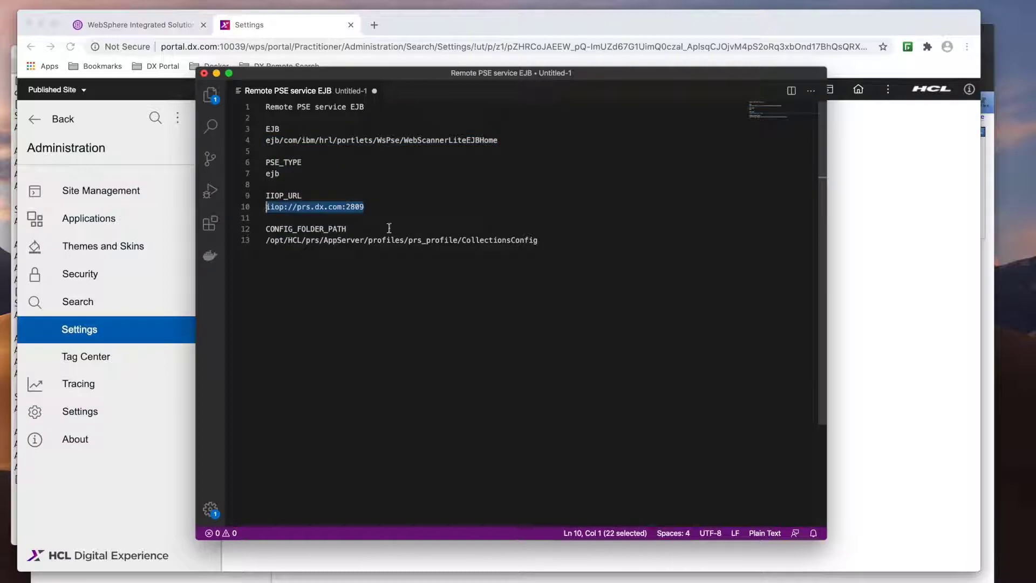
- Paste iiop://prs.dx.com:2809 as the IIOP_URL parameter value
key(ctrl+Up)
click(587, 281)
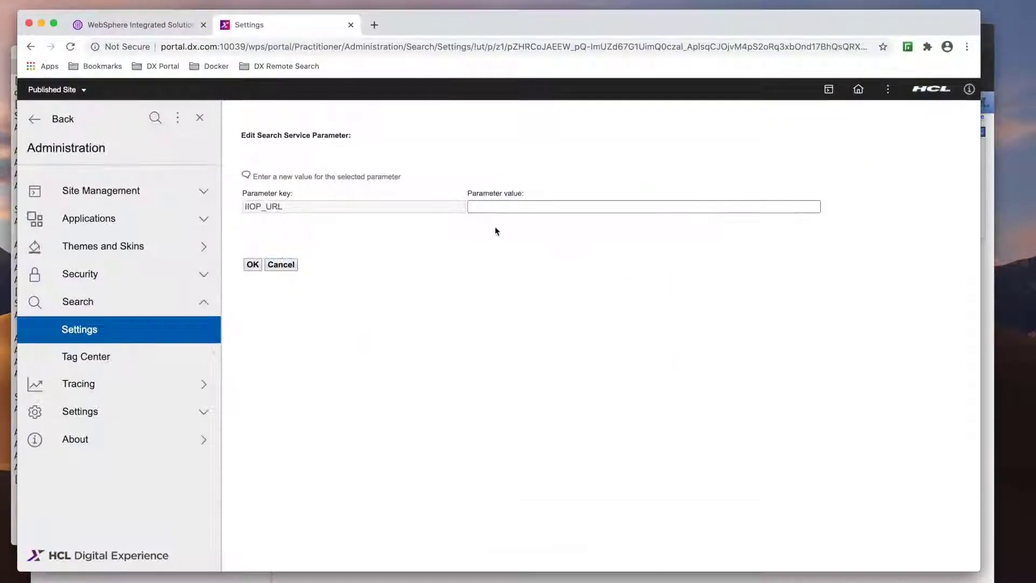
click(492, 209)
key(super+v)
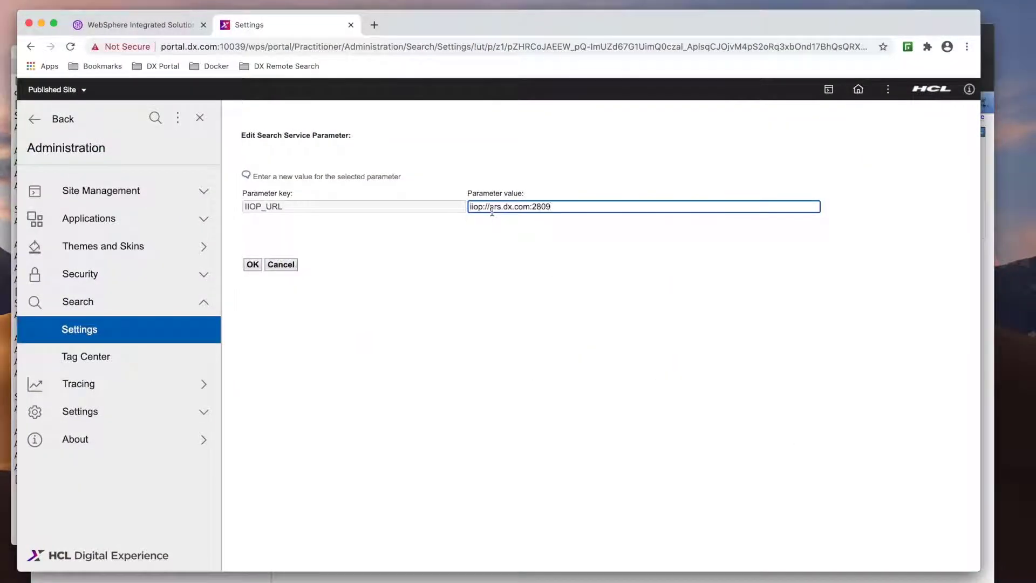
- Confirm in the WebSphere console that server1 uses port 2809, then save the IIOP_URL parameter
key(ctrl+Up)
click(724, 118)
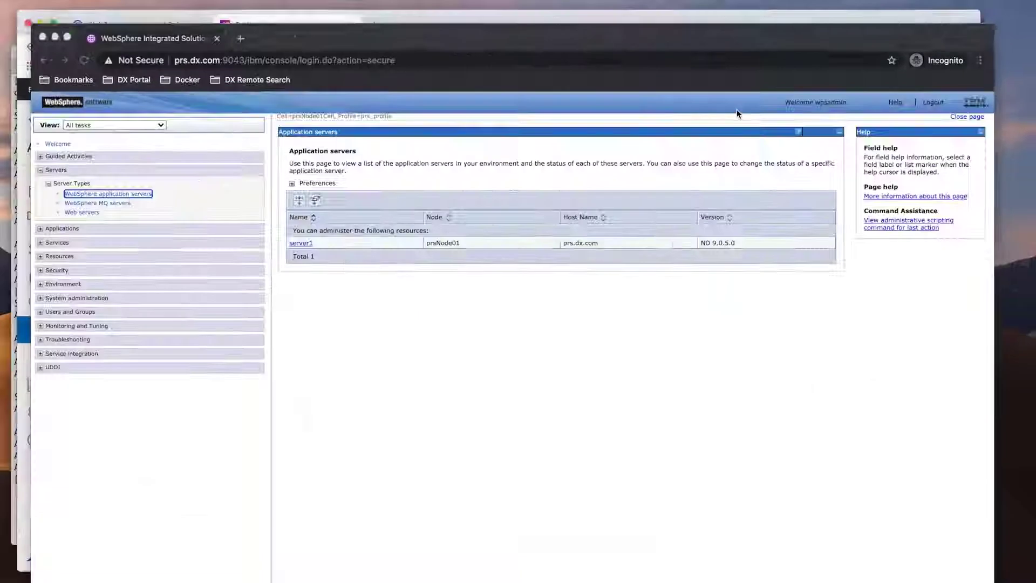
click(311, 242)
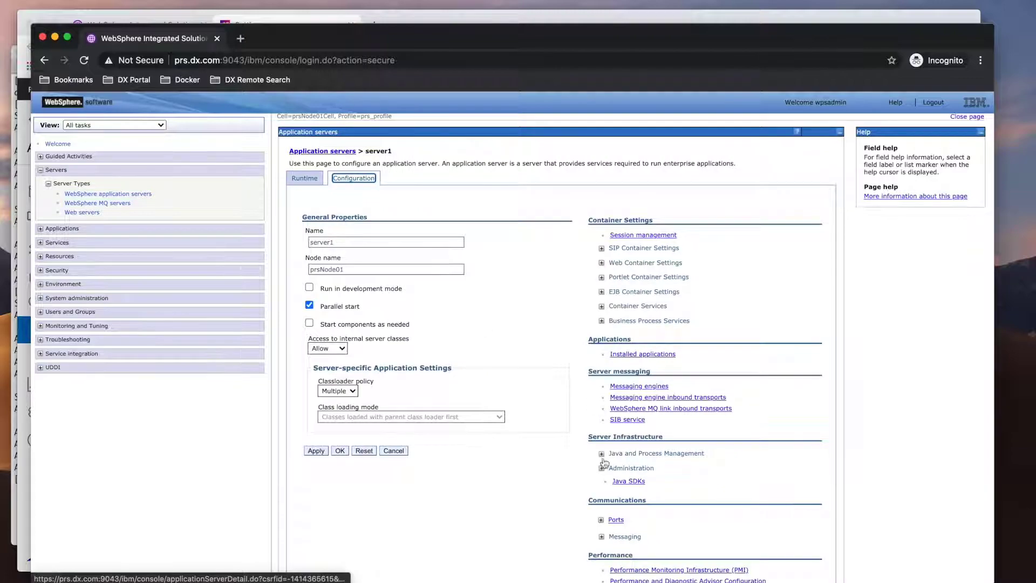
click(600, 520)
scroll(627, 475, down, 3)
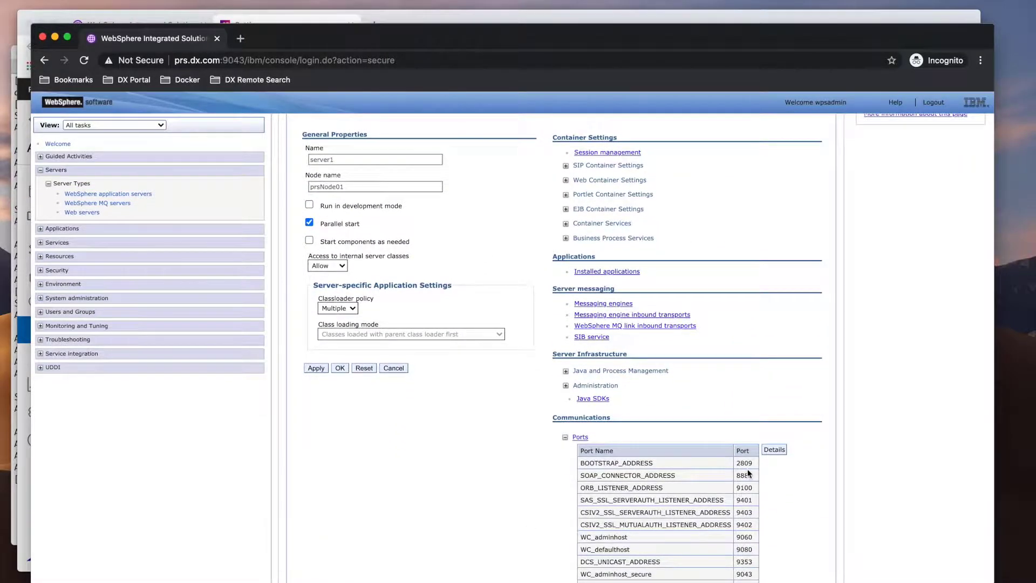
key(ctrl+Up)
click(513, 378)
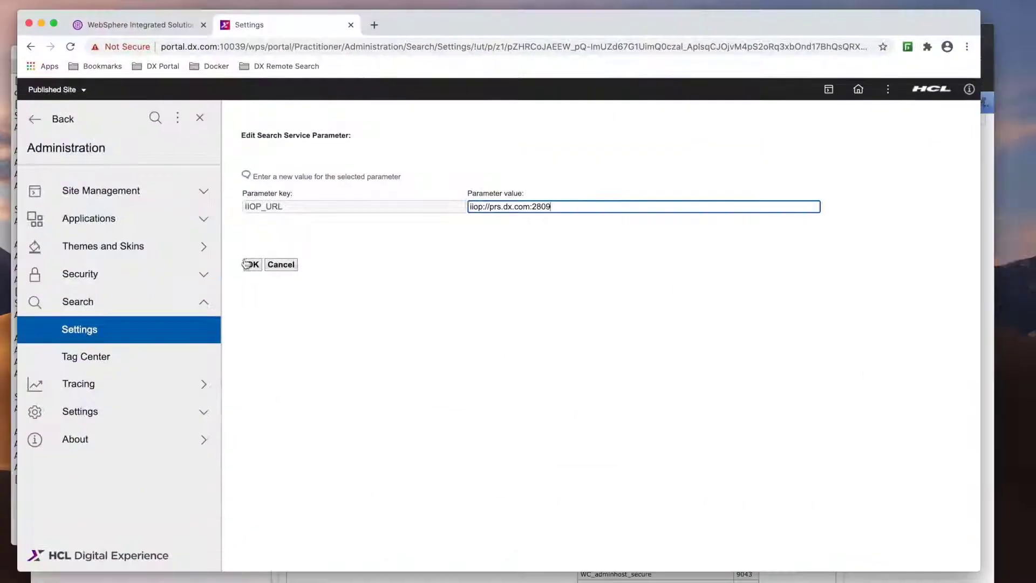
click(268, 265)
- Copy CONFIG_FOLDER_PATH from the notes and enter it as the new parameter key
key(ctrl+Up)
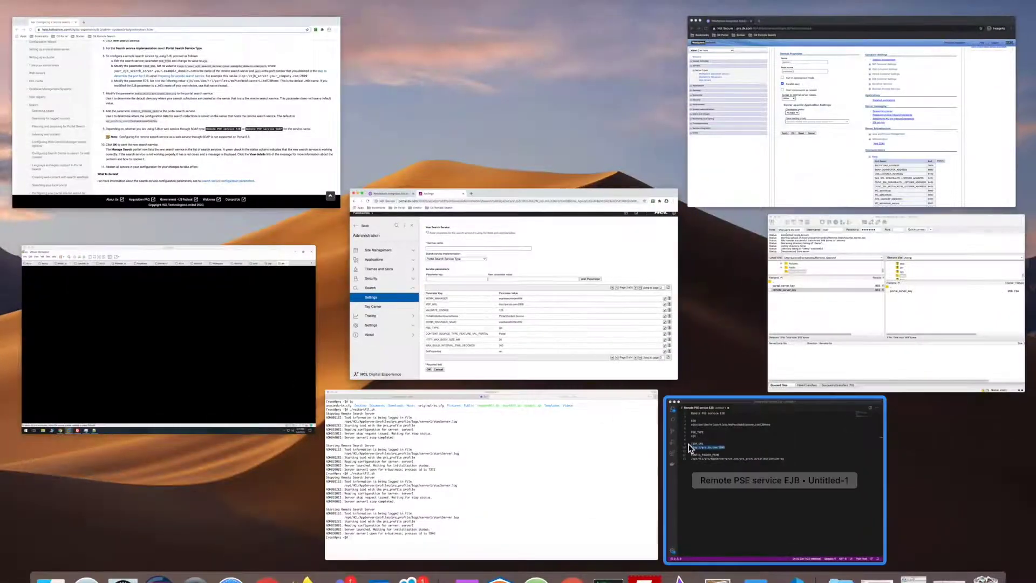
click(764, 475)
click(348, 229)
drag(348, 229, 250, 229)
key(super+c)
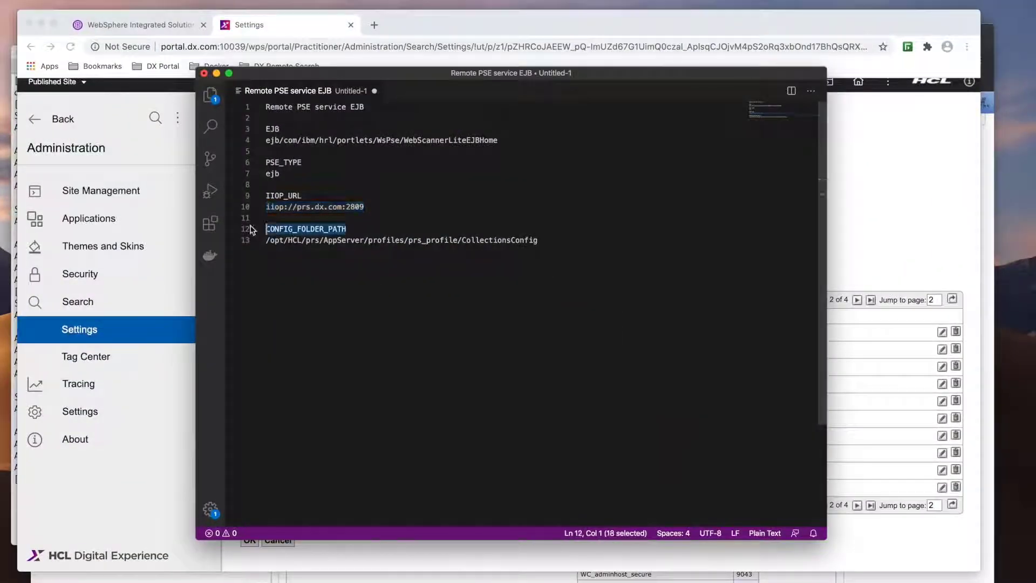
key(ctrl+Up)
click(510, 284)
click(327, 274)
key(super+v)
- Copy the collections config folder path from line 13 of the notes
key(ctrl+Up)
click(807, 454)
drag(540, 241, 263, 244)
key(ctrl+c)
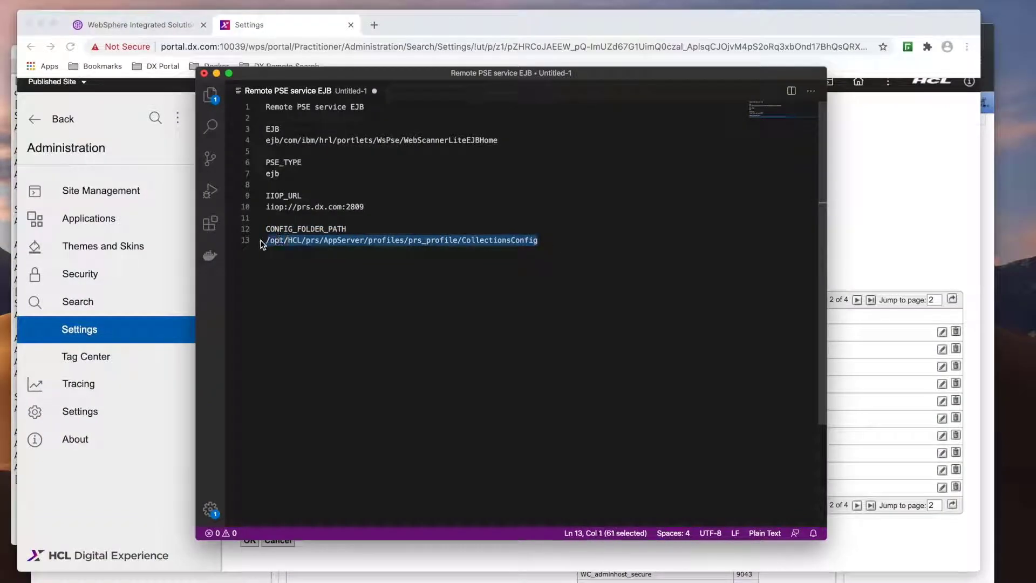
- Set CONFIG_FOLDER_PATH to the collections config folder path and add the parameter
key(ctrl+Up)
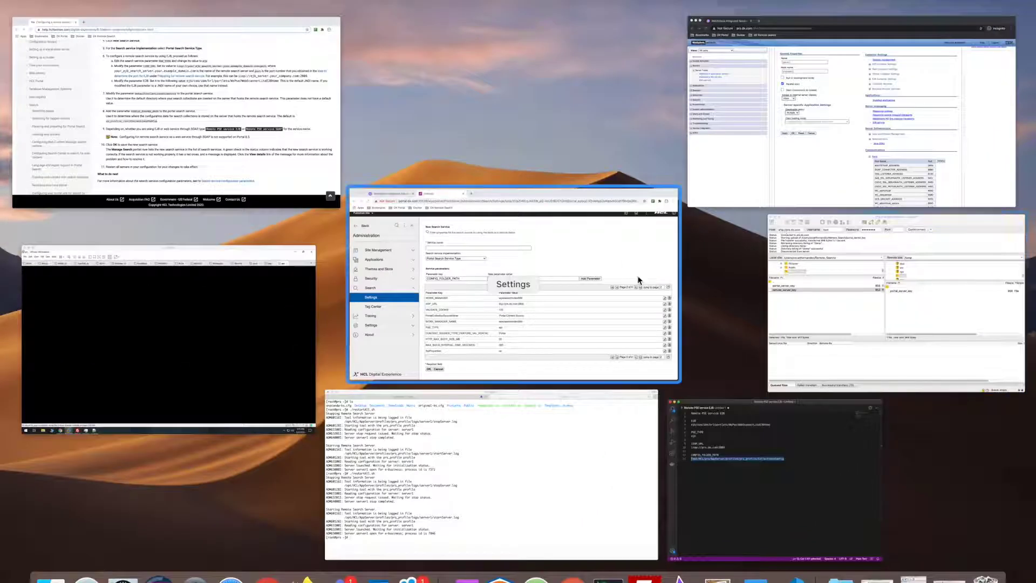
click(616, 278)
click(463, 275)
key(ctrl+v)
click(726, 276)
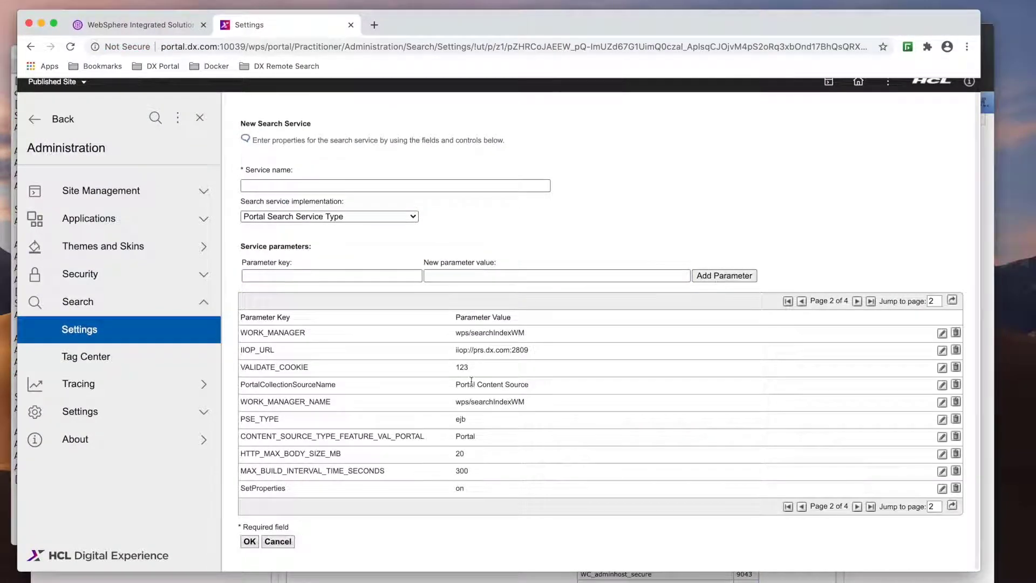
- Name the service 'Remote PSE service EJB' and save the new search service
key(ctrl+Up)
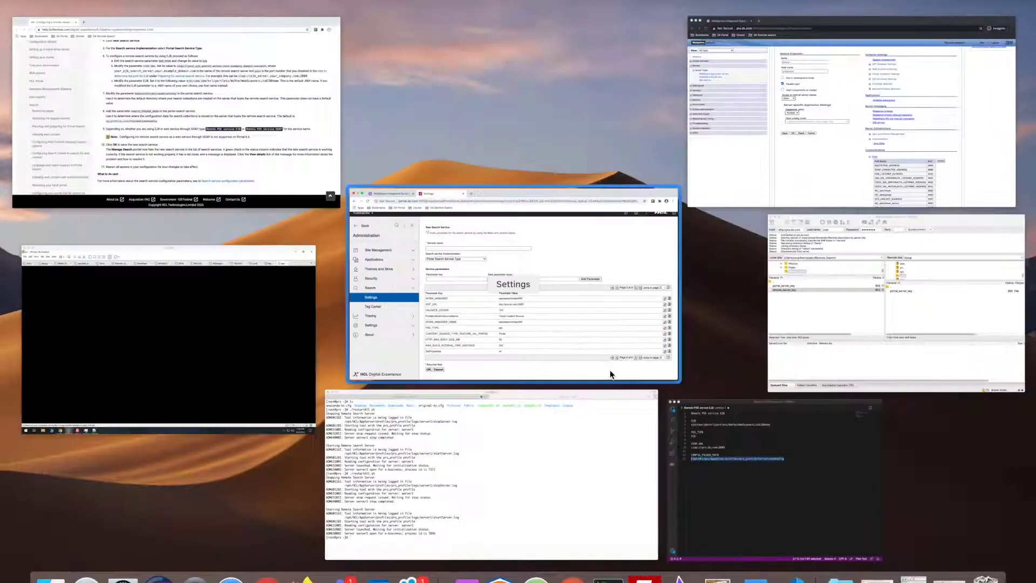
click(745, 457)
drag(364, 106, 252, 105)
key(super+c)
key(ctrl+Up)
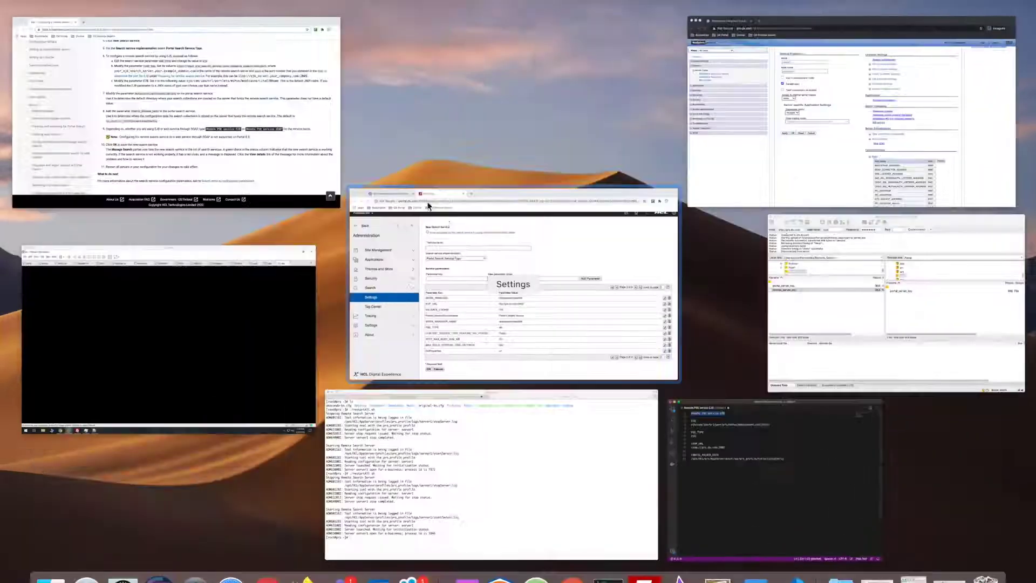
click(458, 270)
click(255, 184)
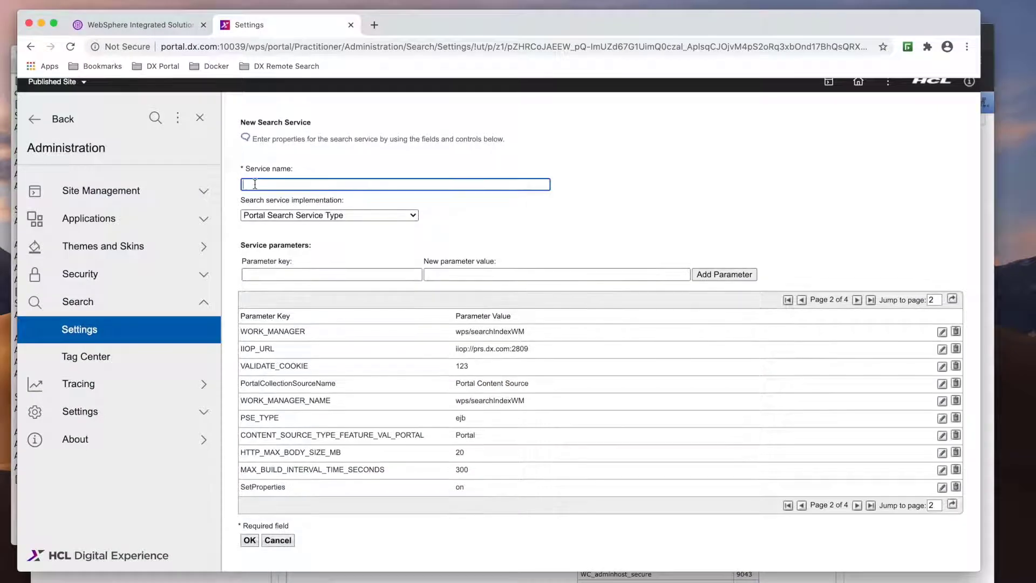
key(super+v)
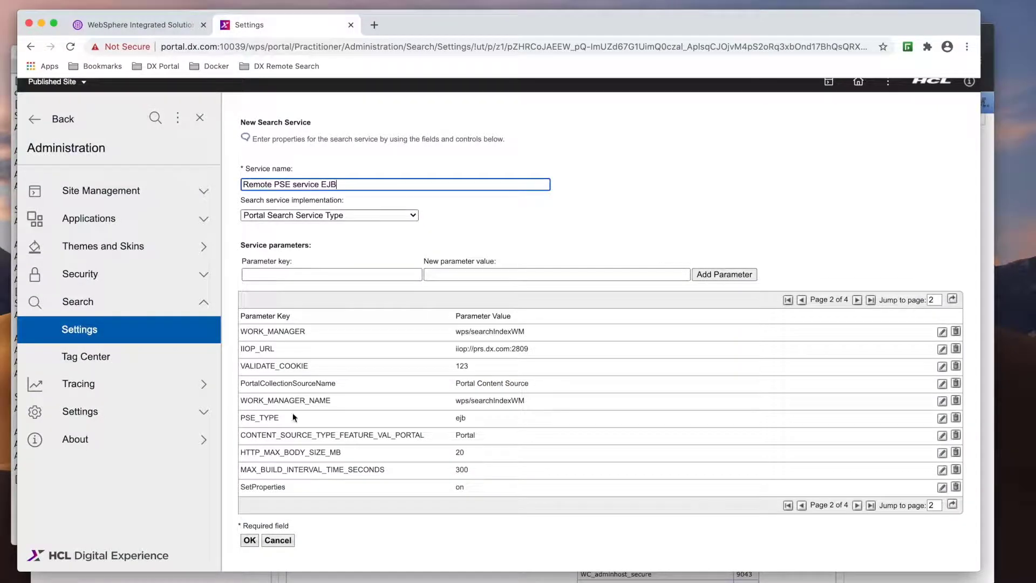
click(249, 540)
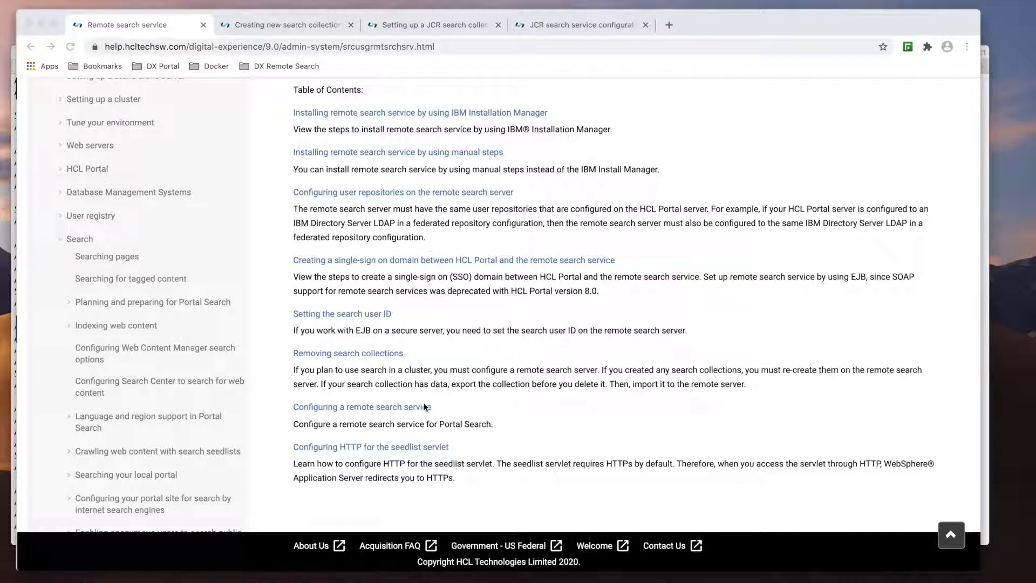
- Read the help pages on creating search collections, JCR collections and JCR search service parameters
click(303, 24)
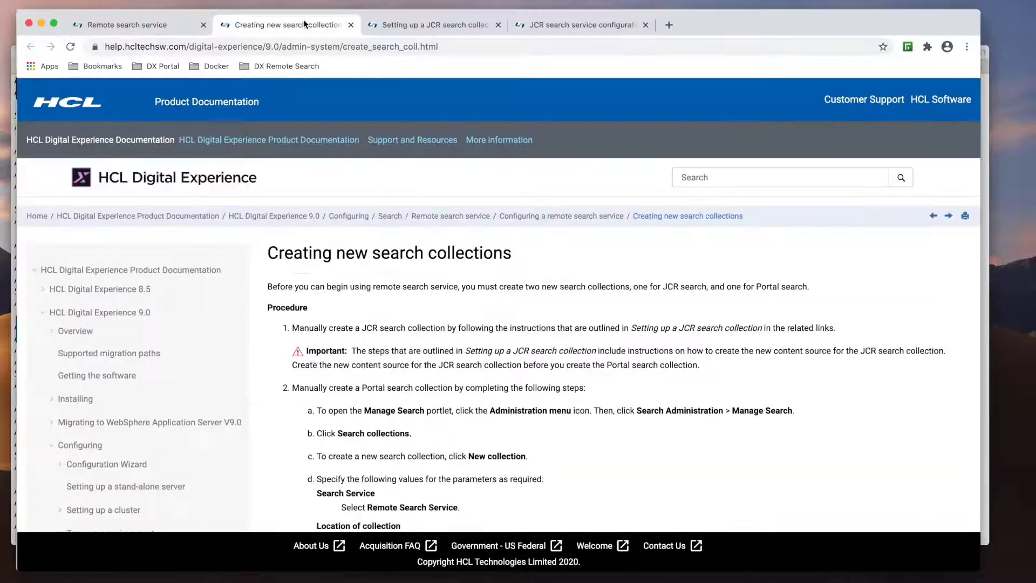
scroll(477, 327, down, 5)
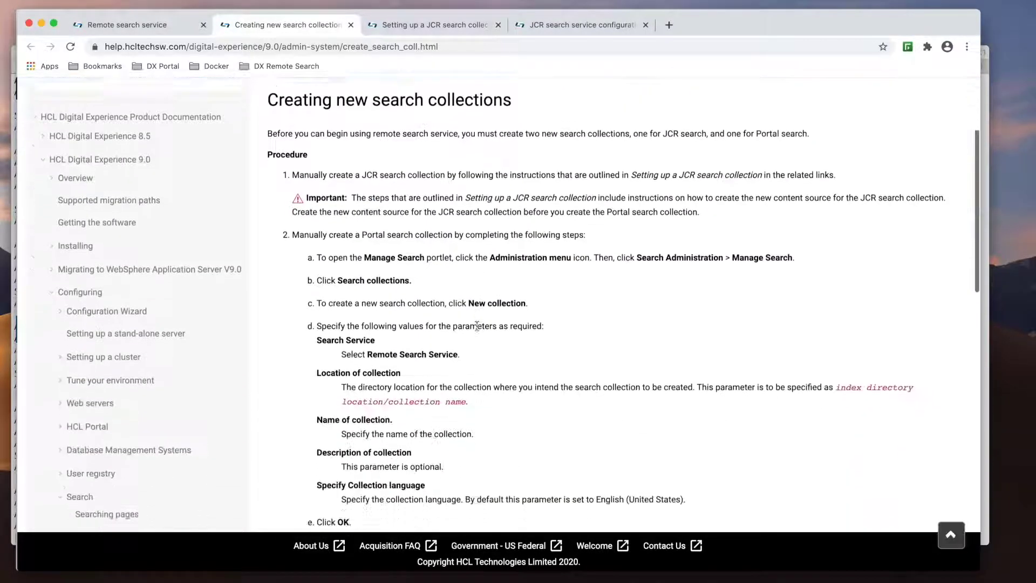
scroll(477, 325, down, 5)
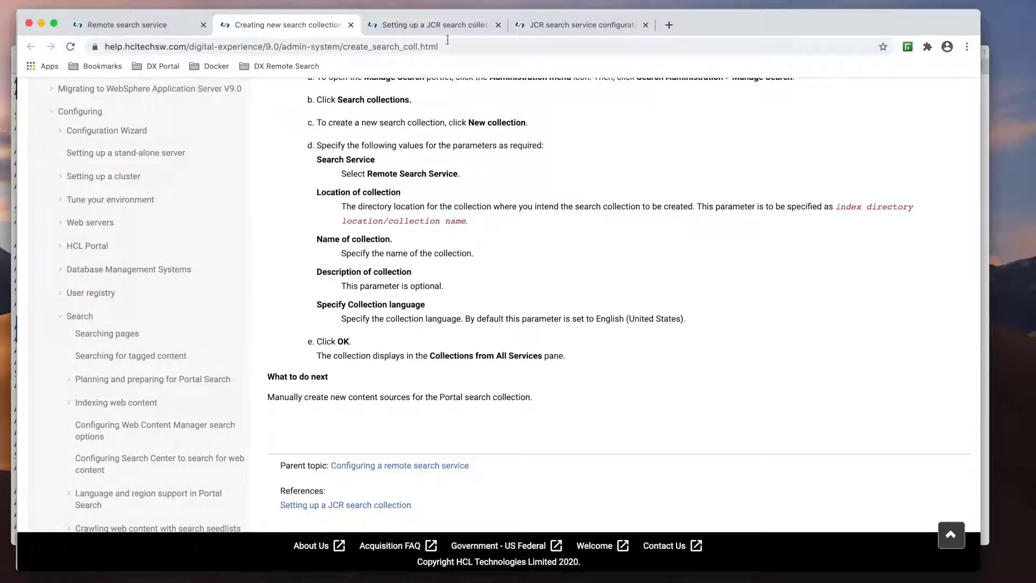
click(446, 27)
scroll(502, 290, down, 4)
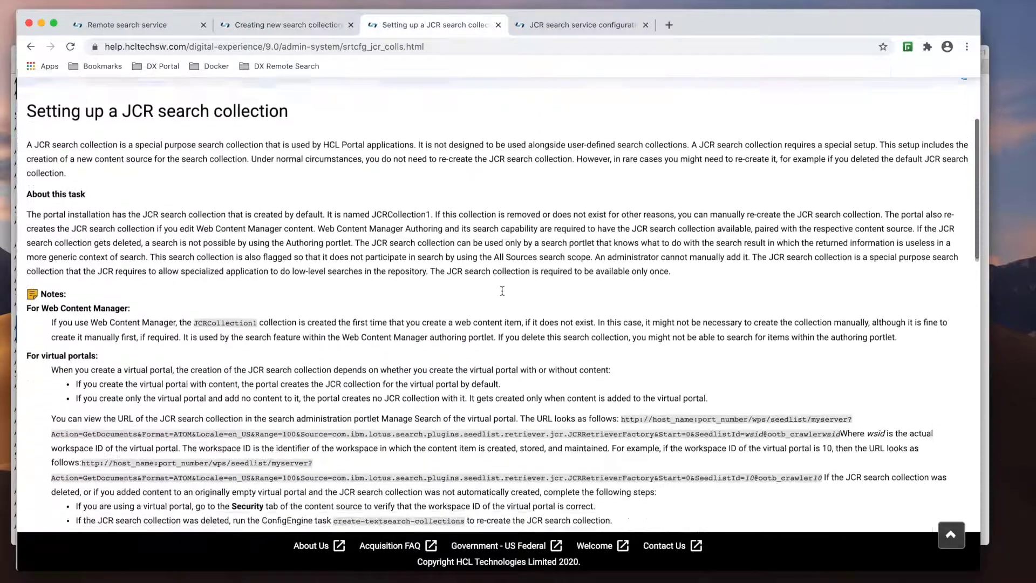
scroll(502, 291, down, 10)
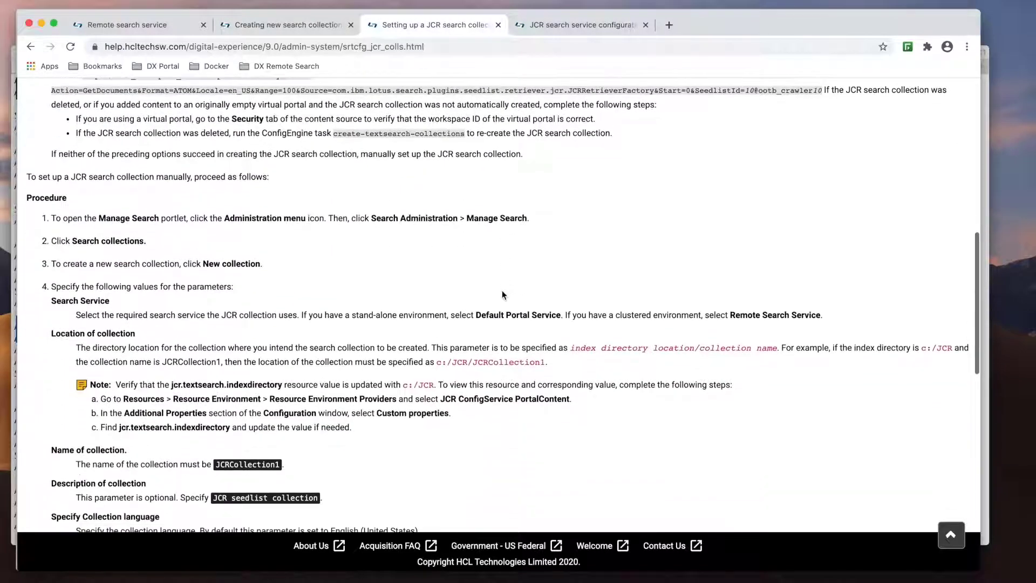
scroll(502, 295, down, 1)
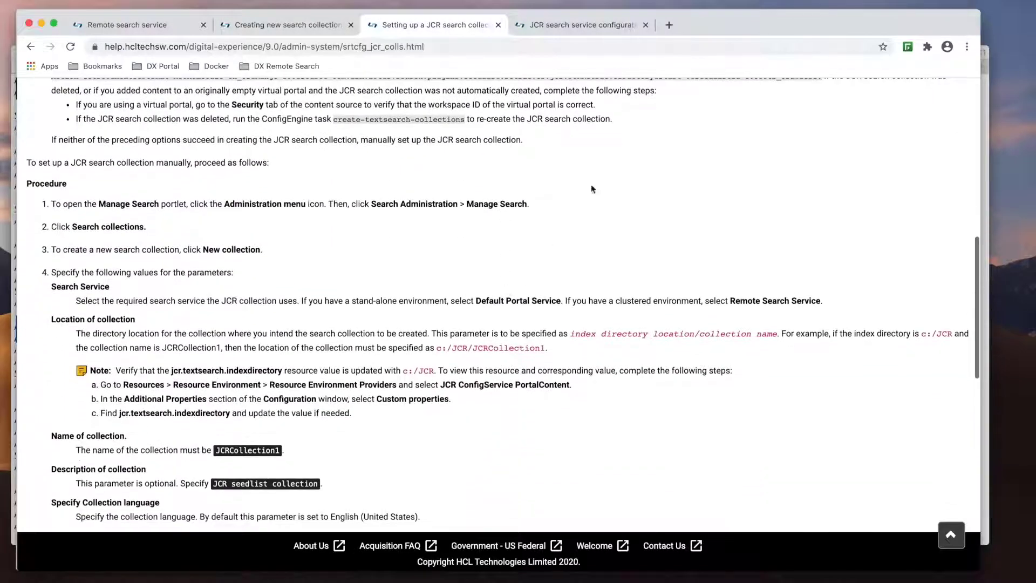
click(604, 27)
scroll(507, 271, down, 4)
scroll(508, 271, down, 6)
scroll(507, 270, down, 1)
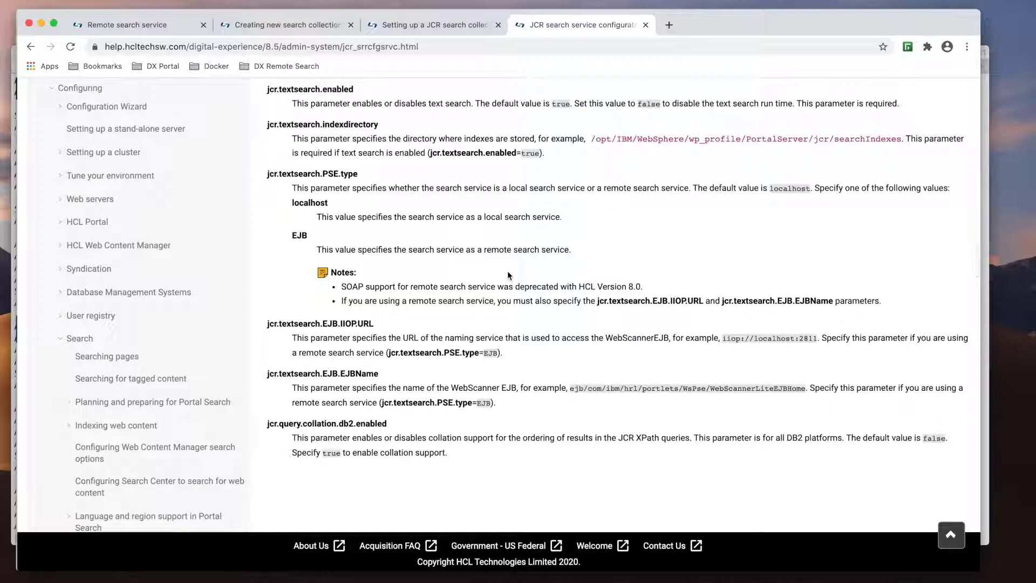
key(ctrl+Up)
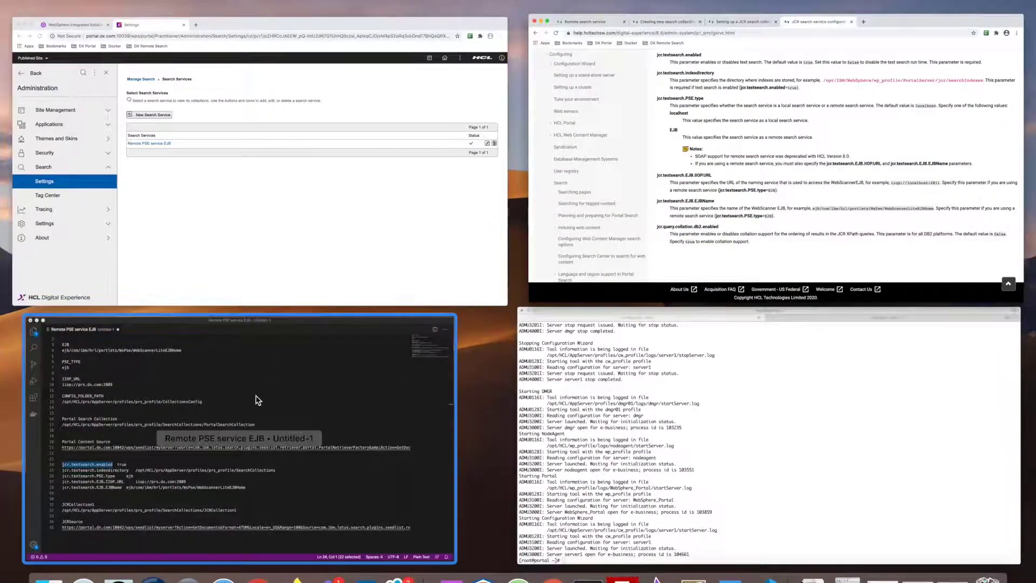
- Start a new collection under Remote PSE service EJB named 'Portal Search Collection'
click(256, 400)
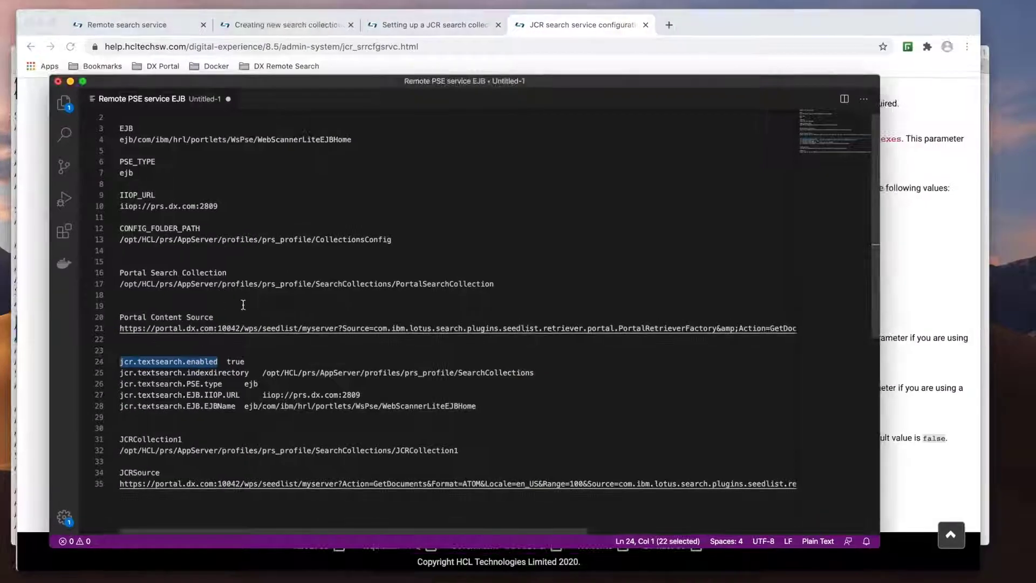
drag(239, 272, 117, 274)
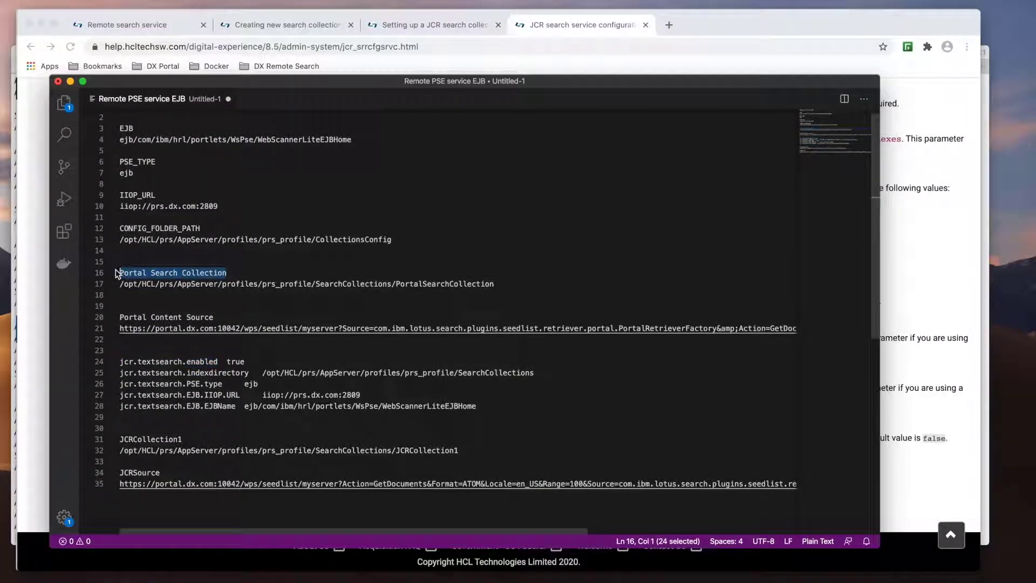
key(ctrl+Up)
click(199, 96)
click(299, 260)
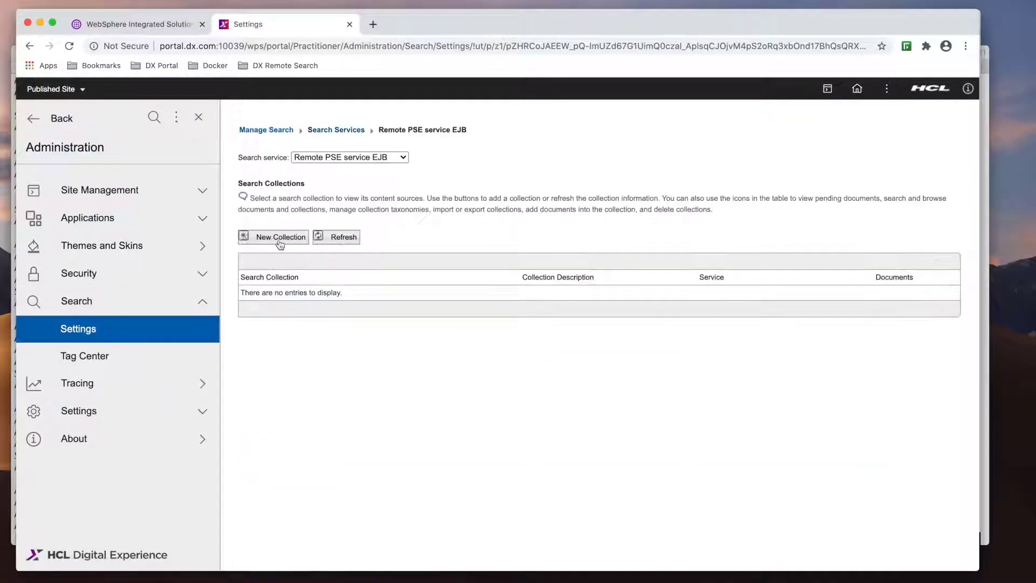
click(279, 235)
click(262, 251)
text(Portal Search Collection)
- Set the collection location to the prs_profile SearchCollections path and create it
key(ctrl+Up)
click(277, 382)
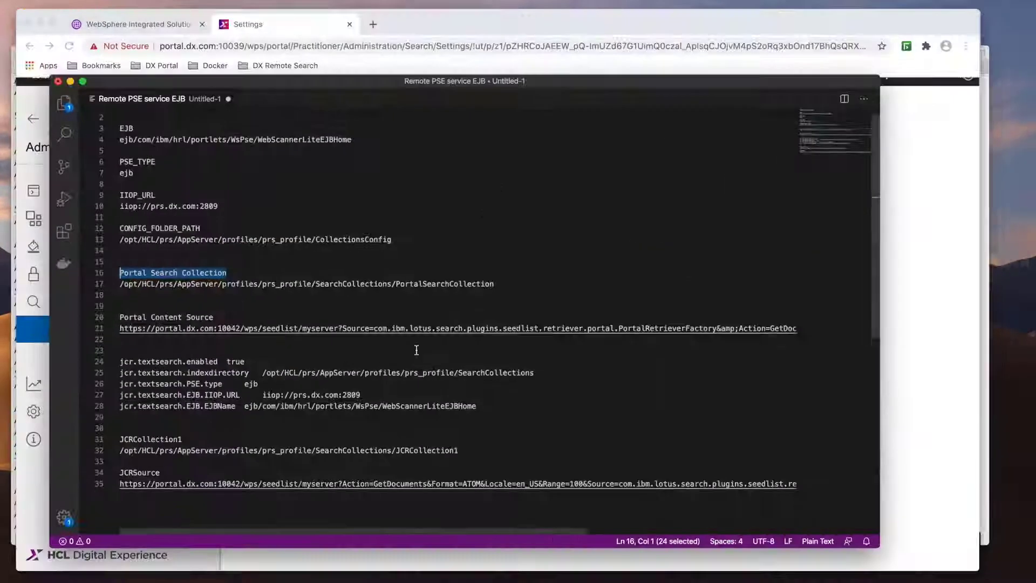
drag(504, 287, 117, 285)
key(ctrl+Up)
click(283, 216)
click(261, 222)
key(cmd+v)
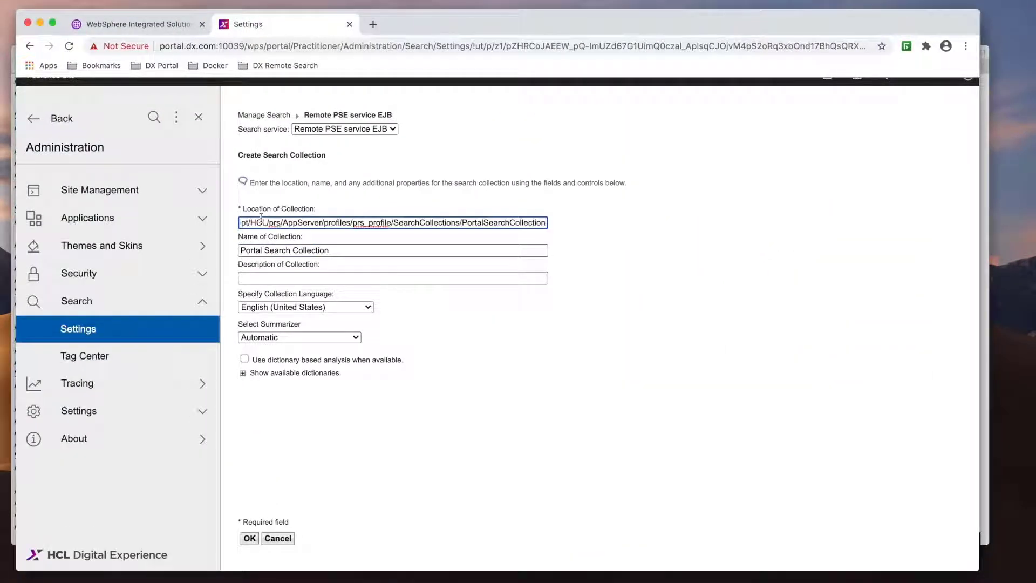
click(249, 539)
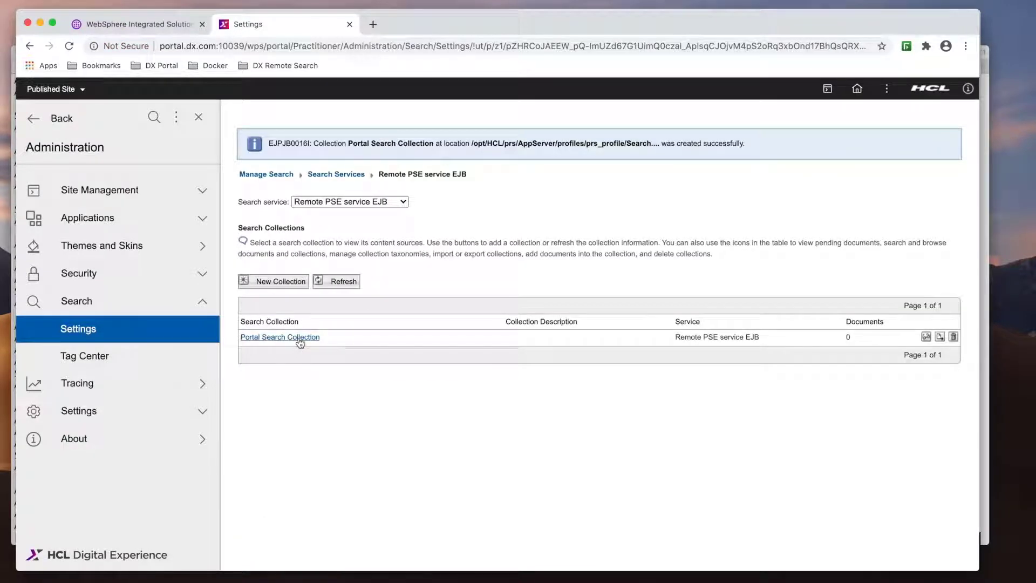
- Start a new Portal site content source in Portal Search Collection
click(300, 338)
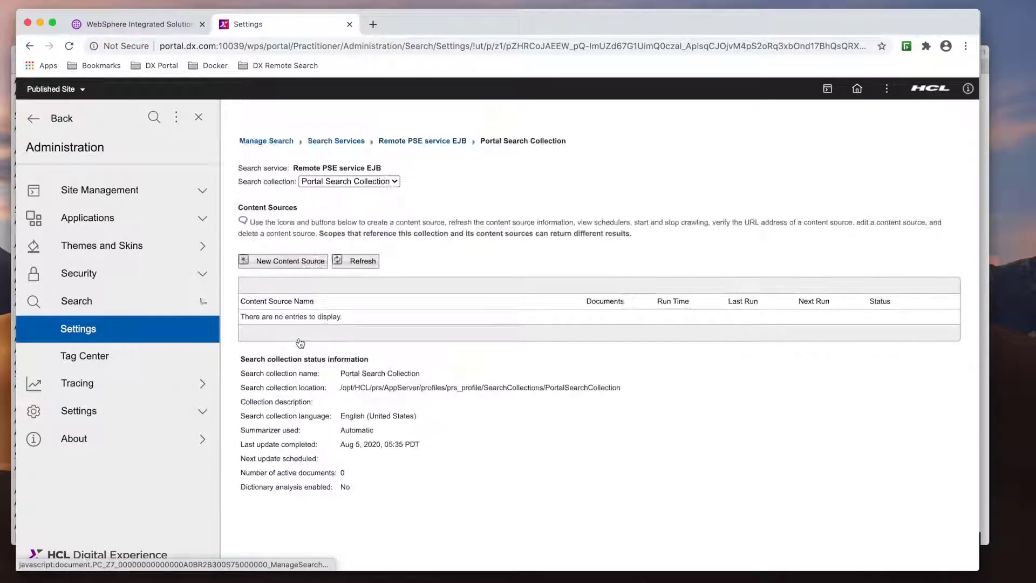
click(301, 265)
click(364, 182)
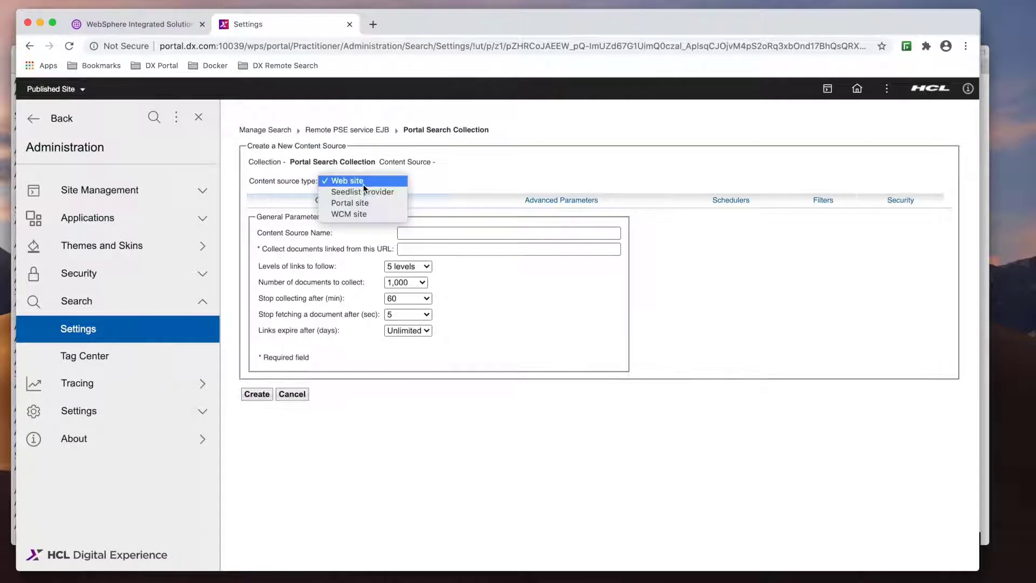
click(358, 203)
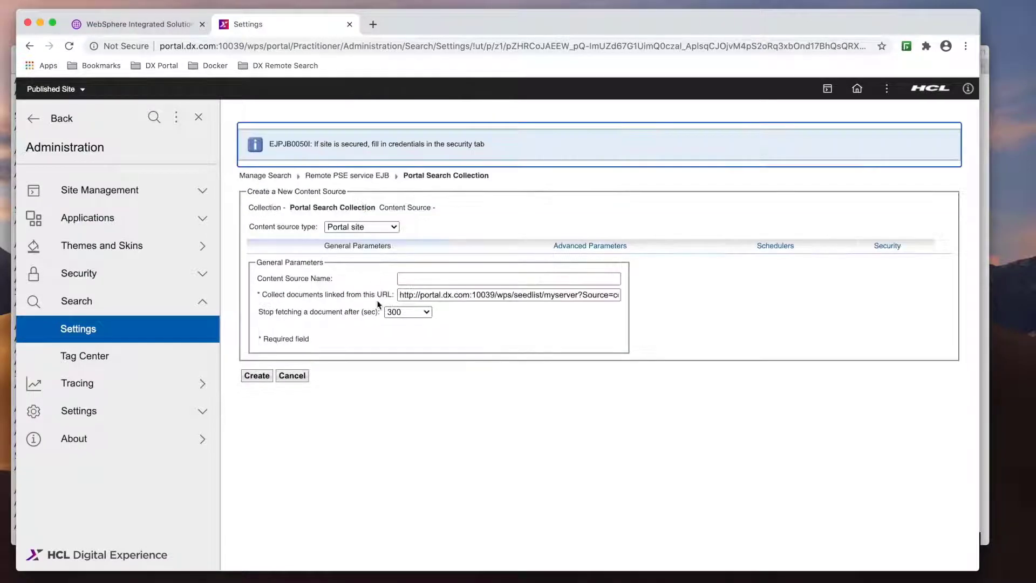
- Name the content source 'Portal Content Source', removing the stray leading space
key(ctrl+Up)
click(381, 426)
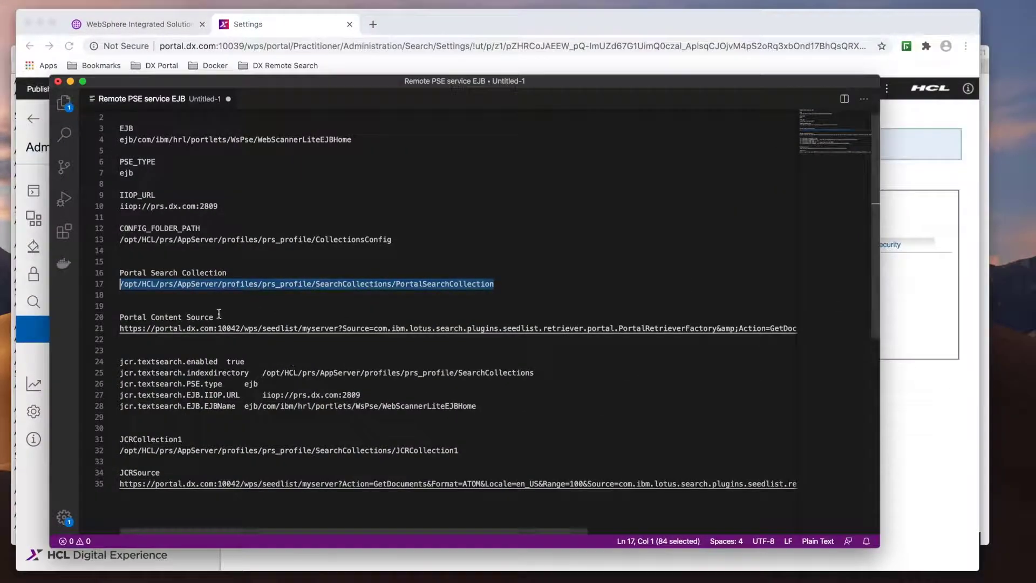
drag(219, 317, 114, 307)
key(super+c)
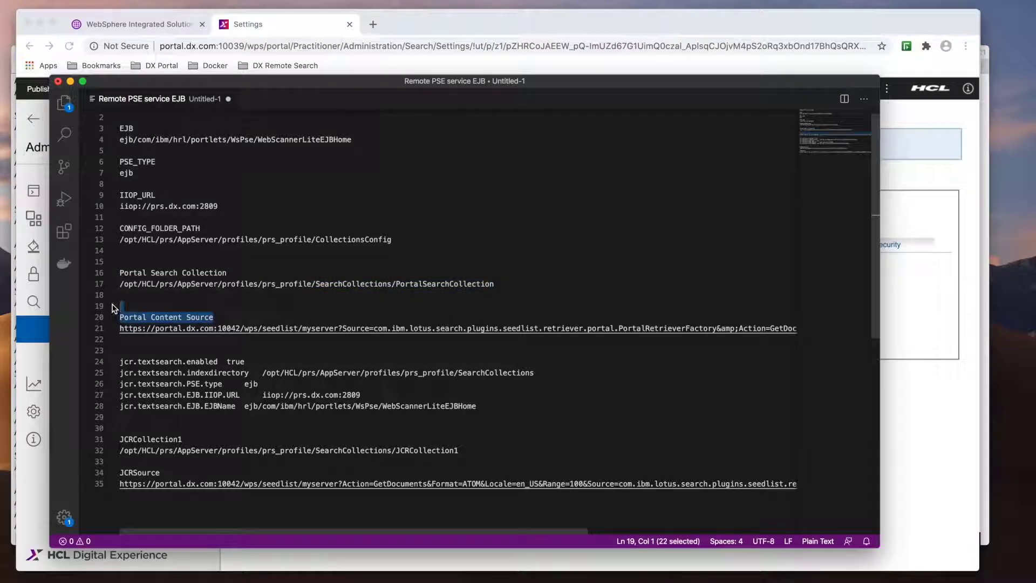
key(ctrl+Up)
click(419, 287)
click(406, 279)
key(super+v)
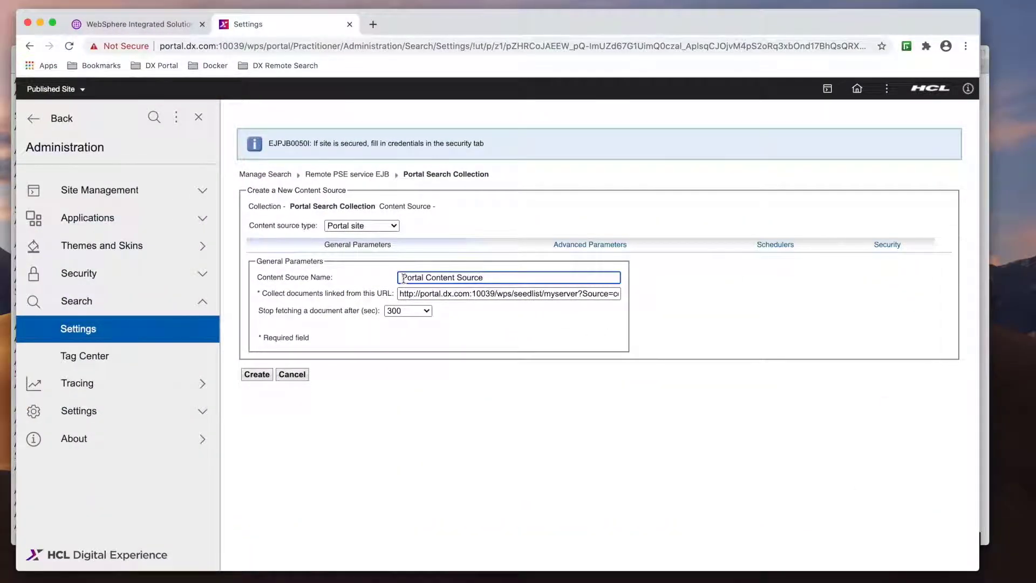
click(404, 279)
key(BackSpace)
- Replace the default collect-documents URL with the portal seedlist URL on port 10042
click(432, 294)
key(super+a)
key(BackSpace)
key(ctrl+Up)
click(343, 346)
click(120, 330)
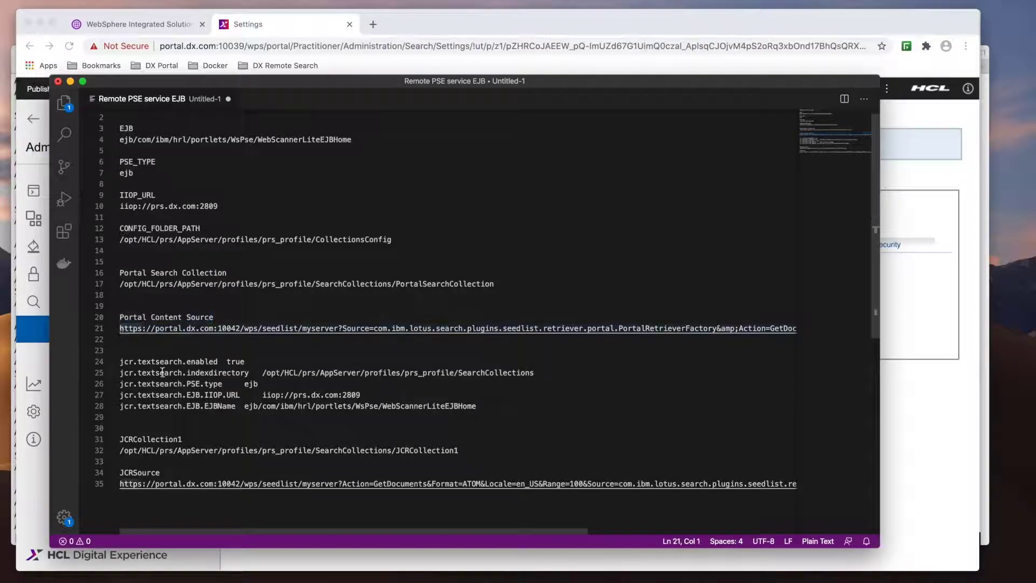
key(shift+End)
key(super+c)
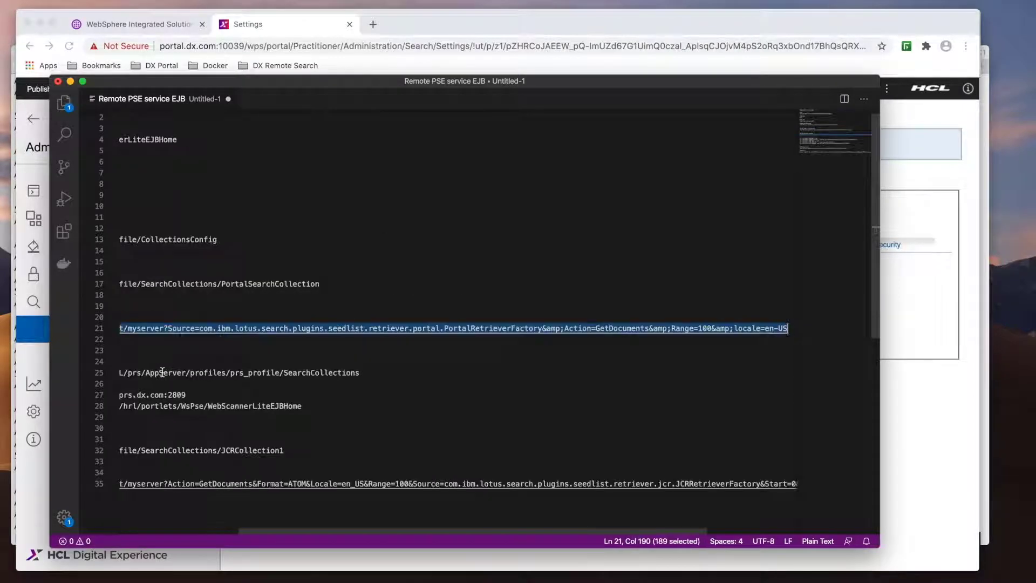
key(ctrl+Up)
click(254, 259)
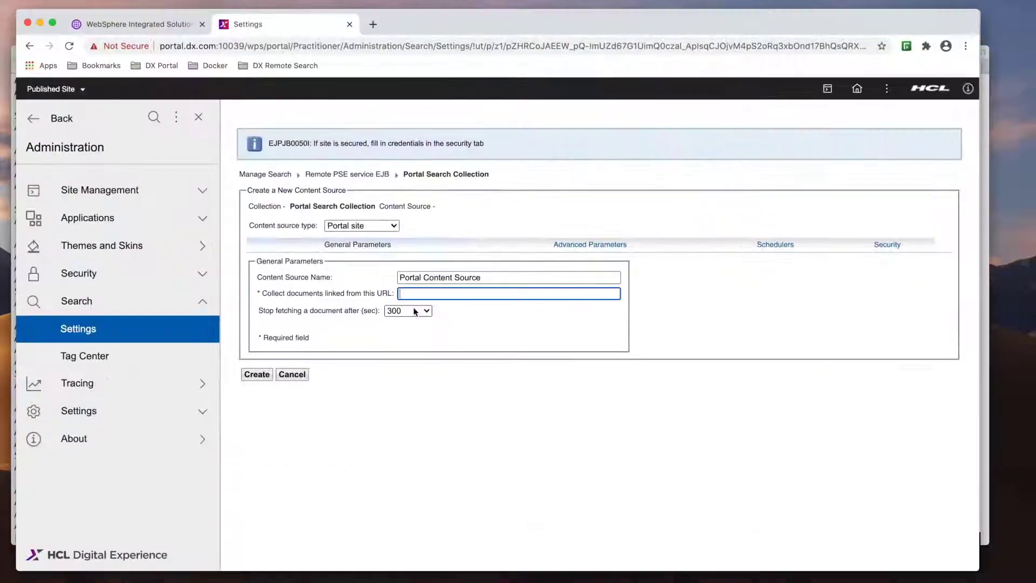
click(408, 293)
key(super+v)
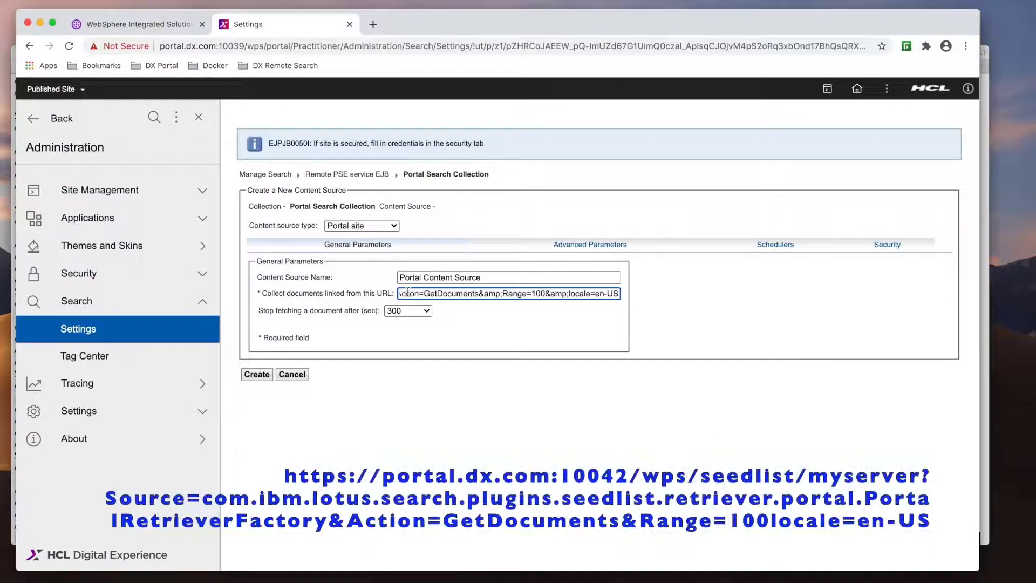
key(super+Left)
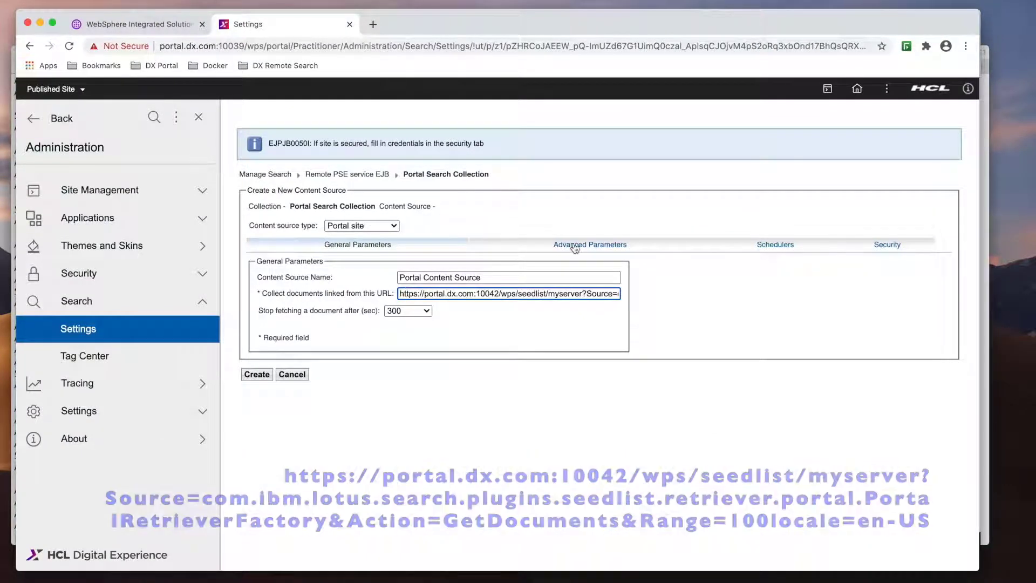
- Add an HTTP Basic security realm with the portal administrator's user name and password, then create the content source
click(573, 245)
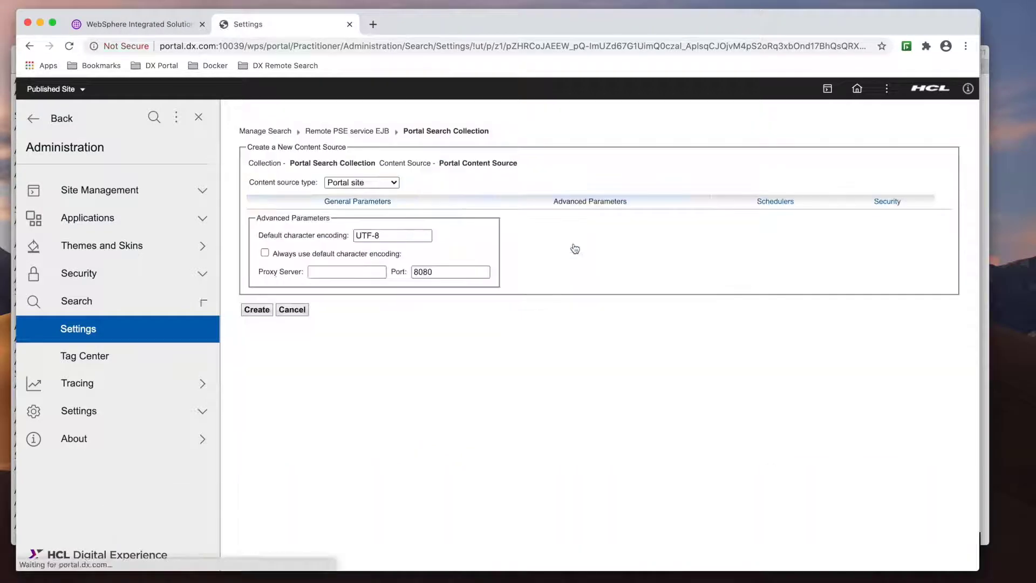
click(763, 204)
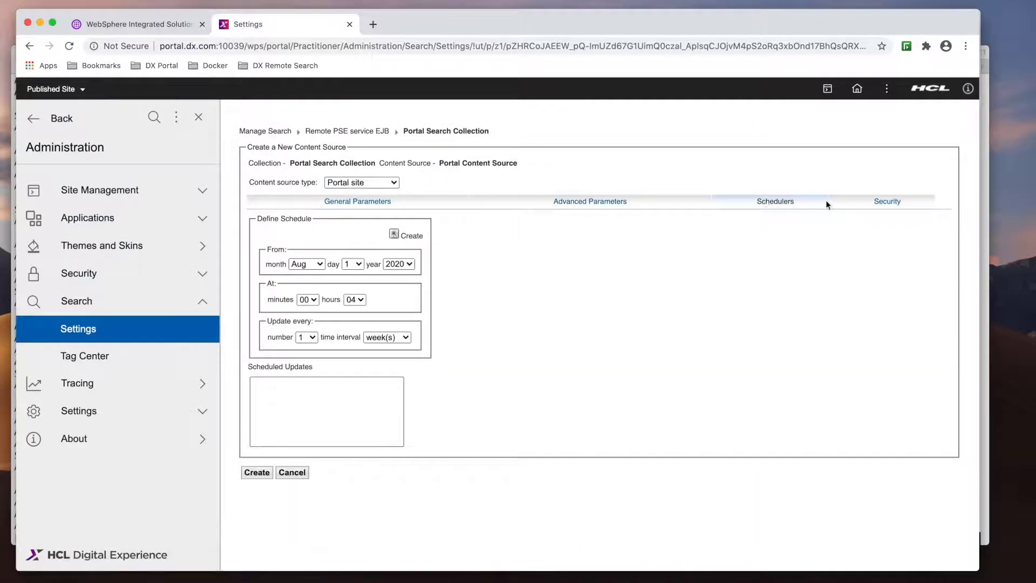
click(874, 202)
click(280, 290)
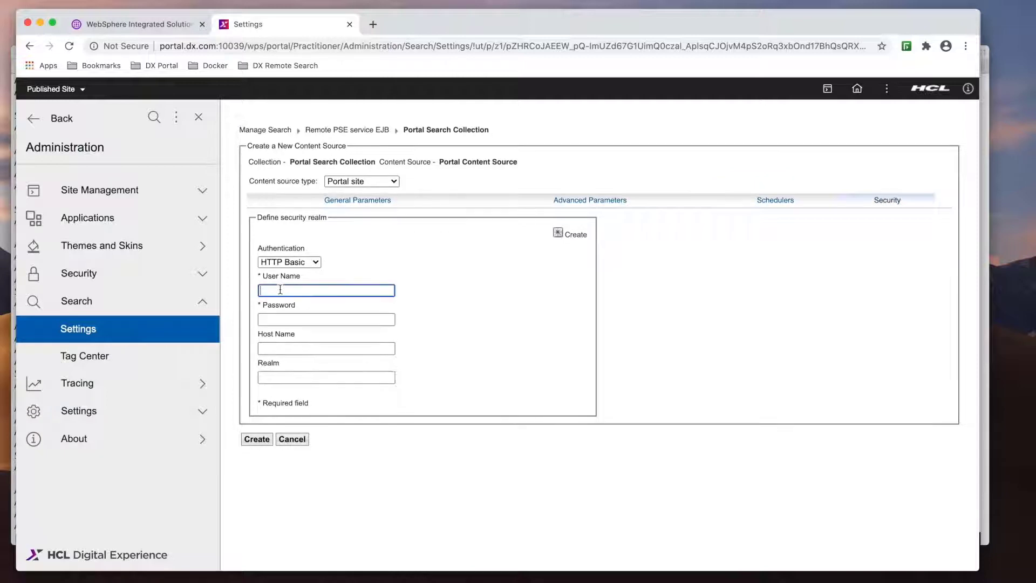
text(padm)
key(Tab)
text(admin)
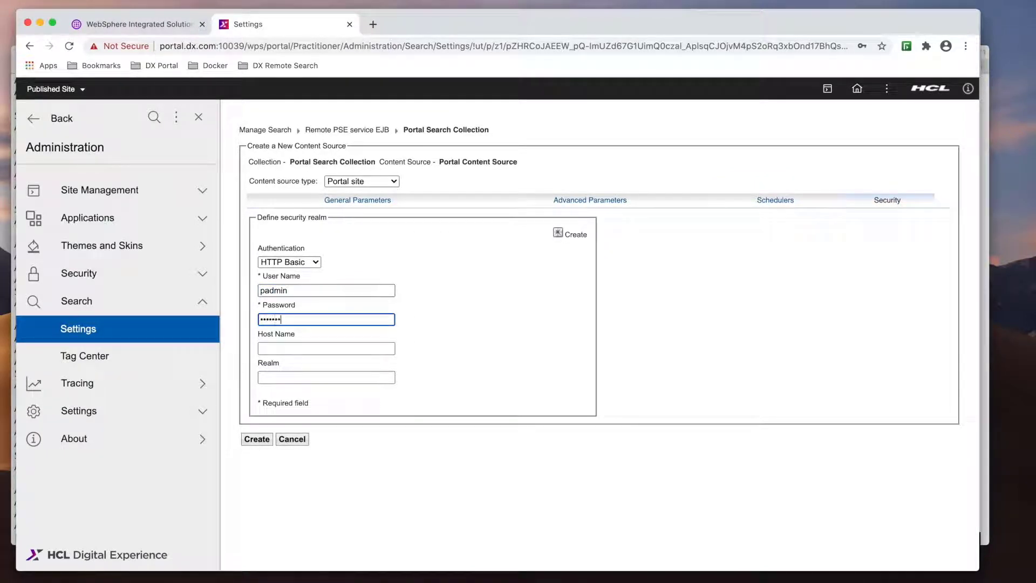
click(558, 233)
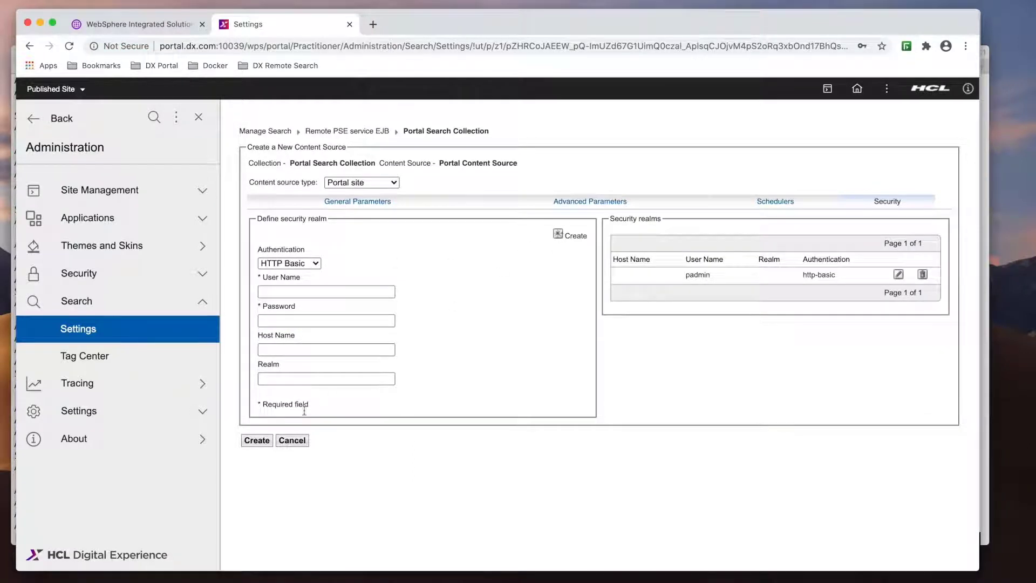
click(262, 440)
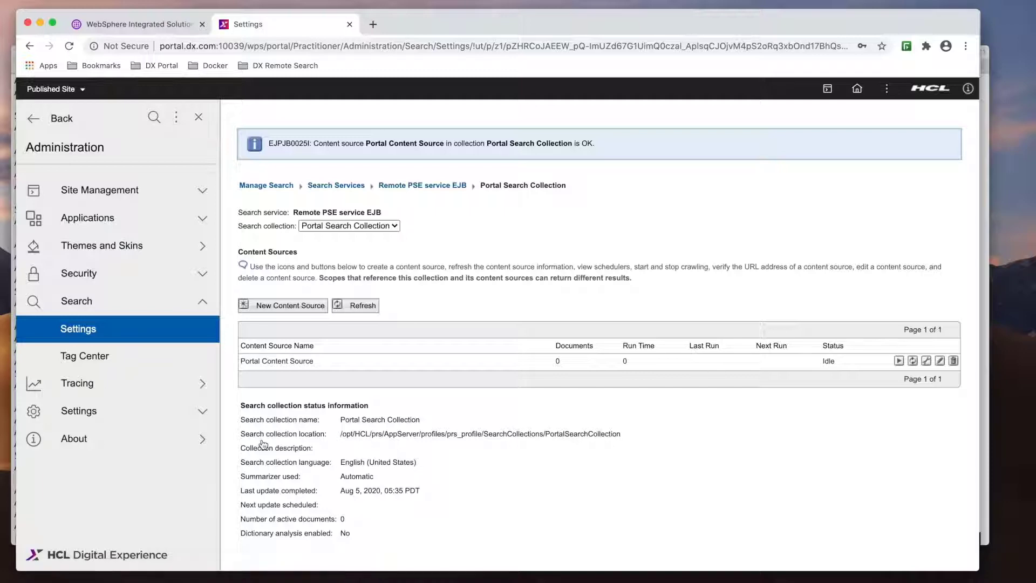
- Crawl Portal Content Source and refresh until it shows 87 indexed documents
click(898, 361)
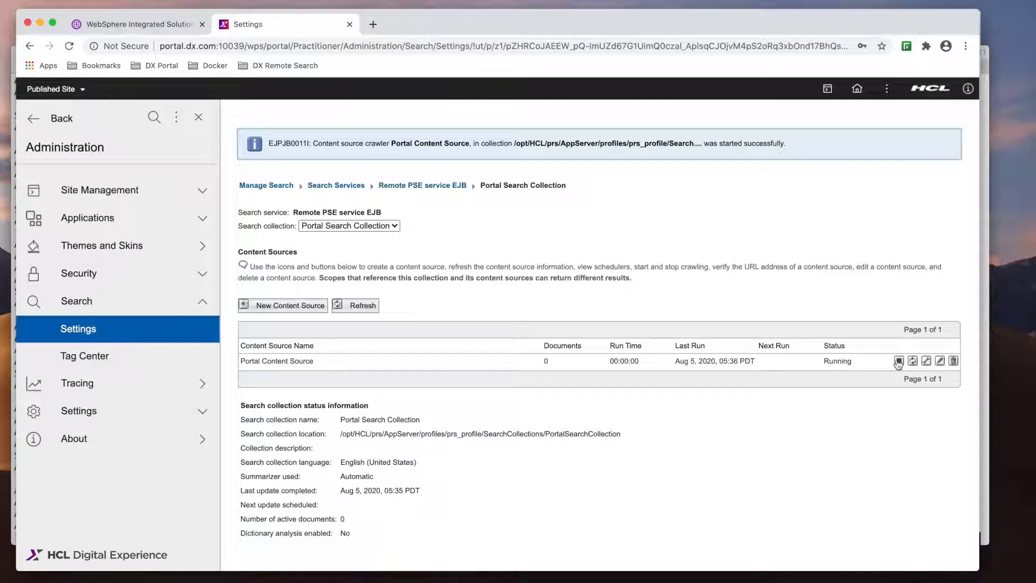
click(369, 307)
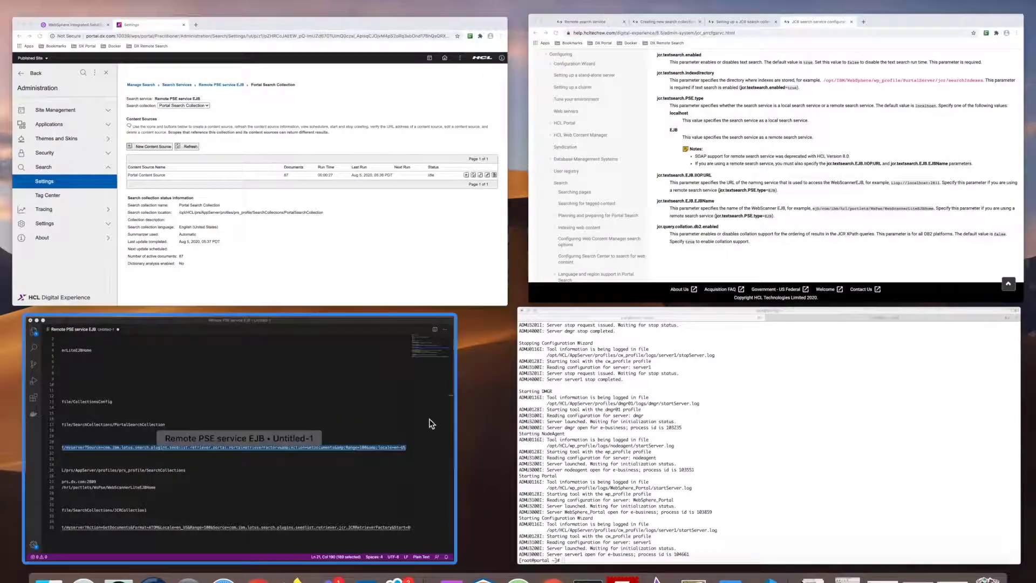
- Copy the SearchCollections index directory path from the notes
click(409, 428)
scroll(315, 367, left, 10)
scroll(315, 367, down, 2)
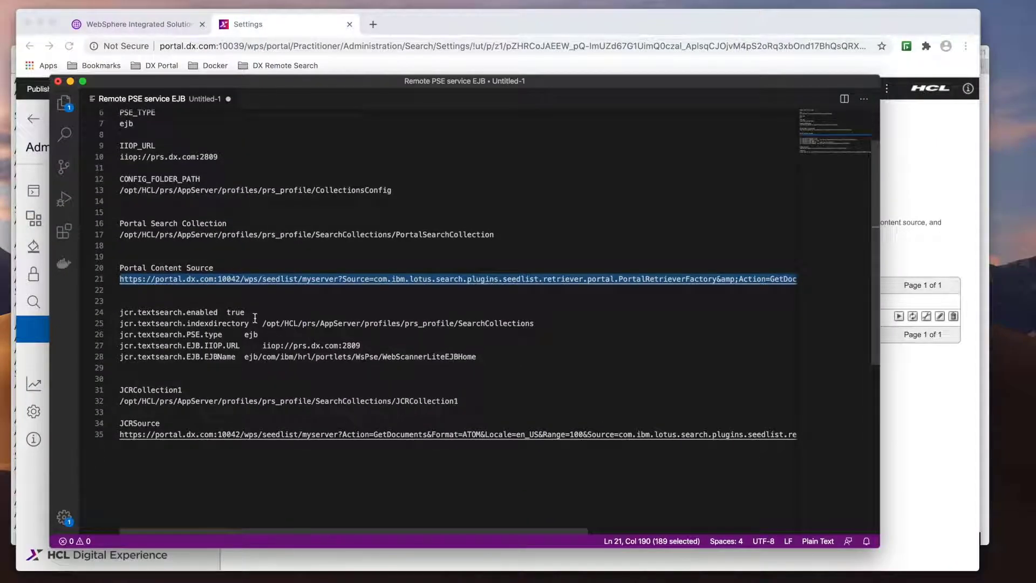
drag(533, 323, 262, 323)
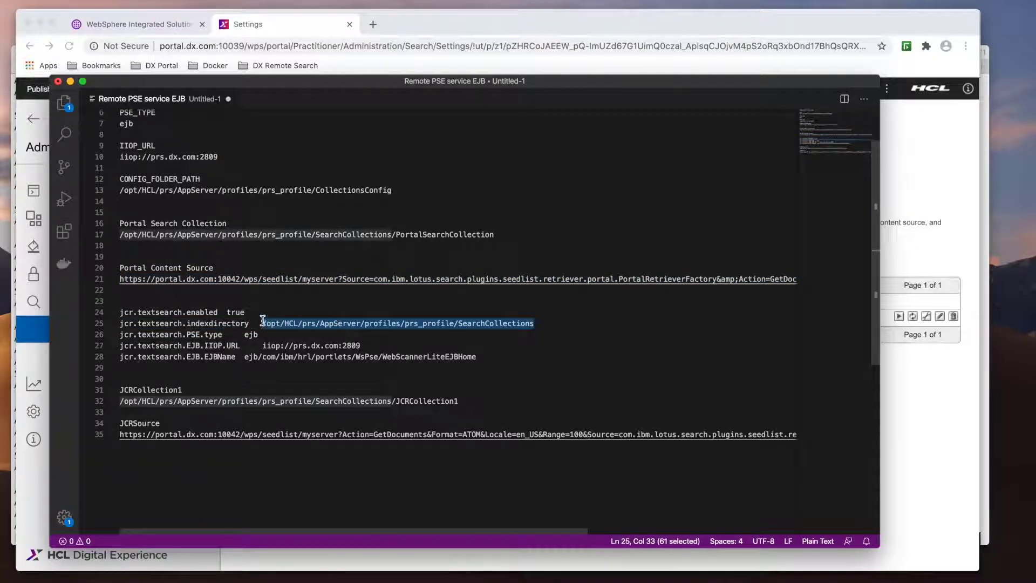
- Open the custom properties of the cluster-scoped JCR ConfigService PortalContent provider
key(ctrl+Up)
click(302, 174)
click(153, 26)
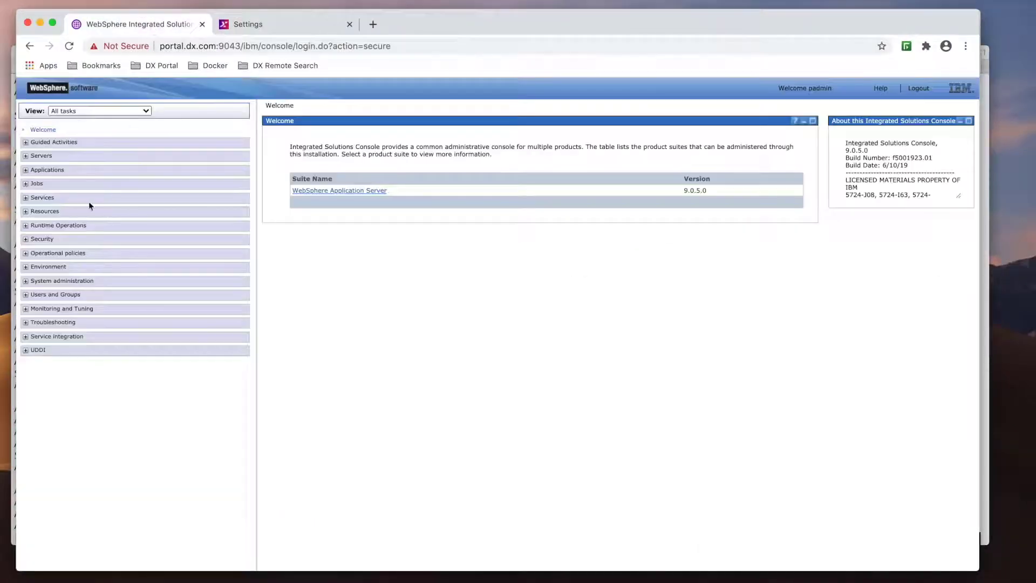
click(26, 212)
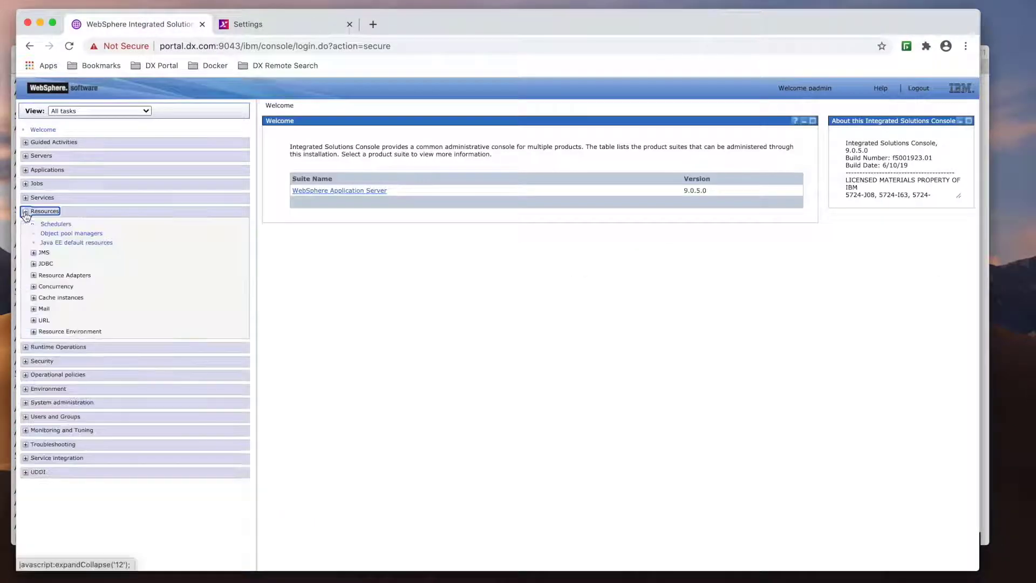
click(34, 332)
click(65, 346)
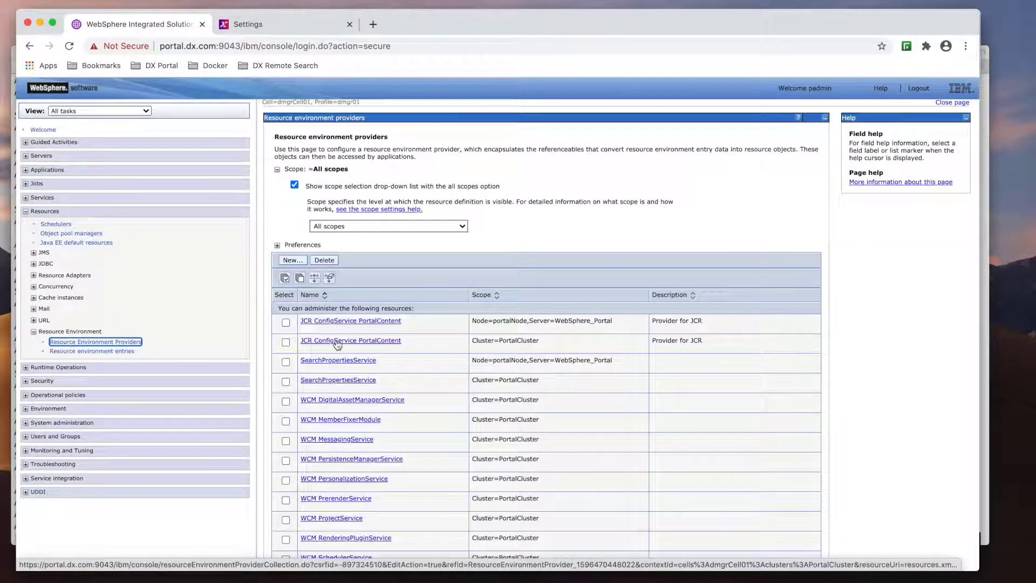
click(338, 340)
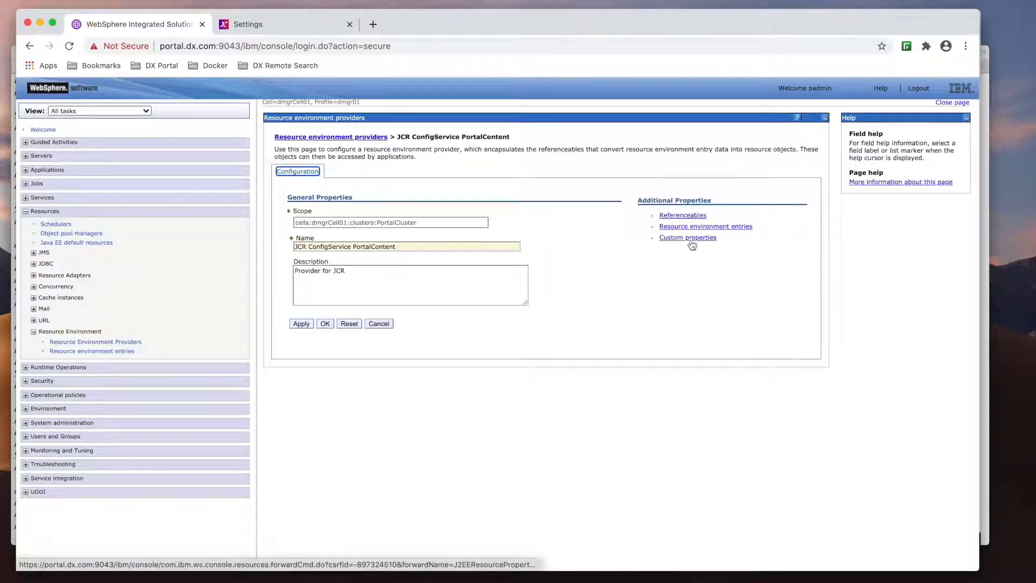
click(692, 242)
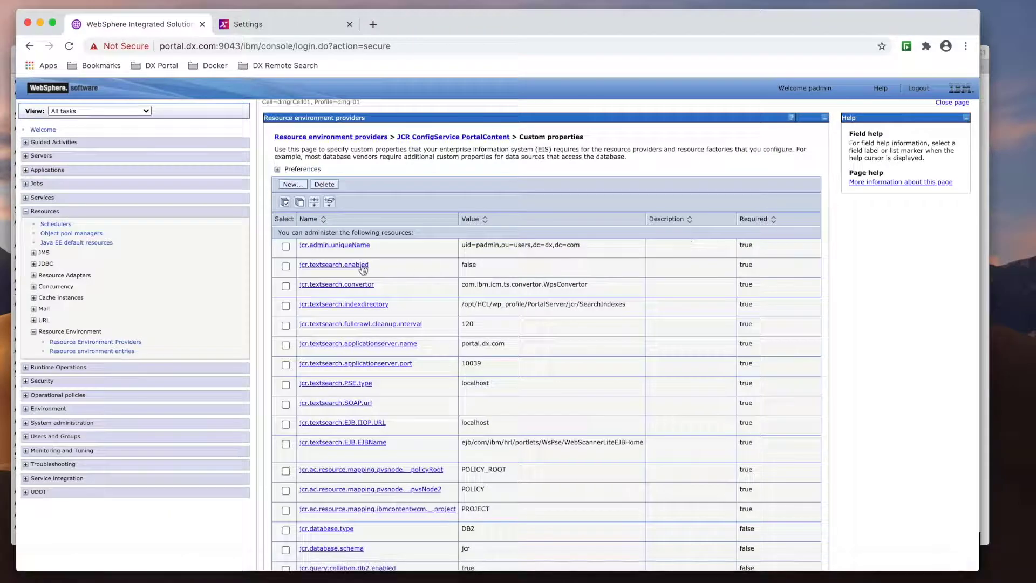
- Set jcr.textsearch.enabled to true and indexdirectory to the prs_profile SearchCollections path
click(363, 265)
double_click(361, 302)
text(true)
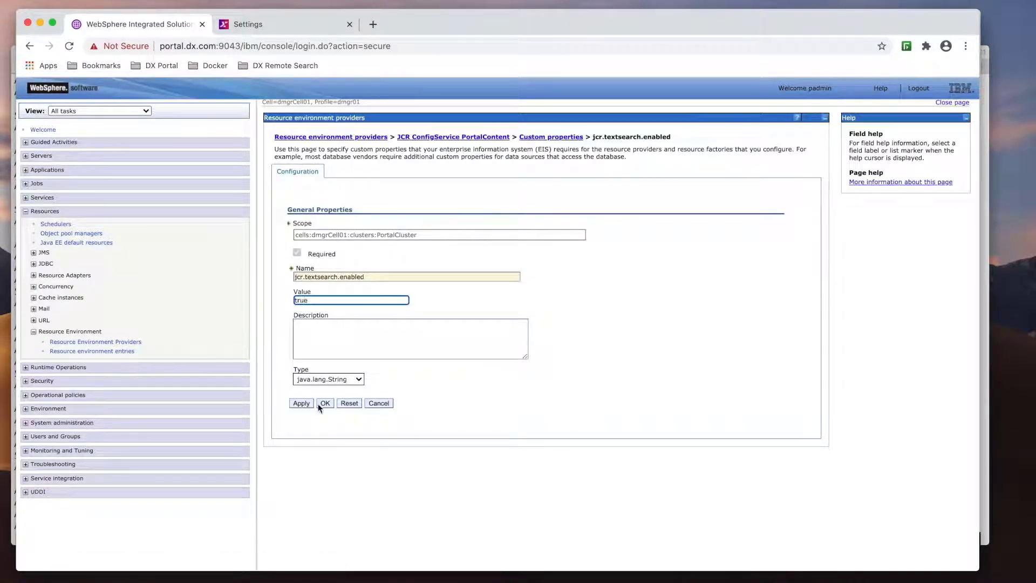
click(323, 404)
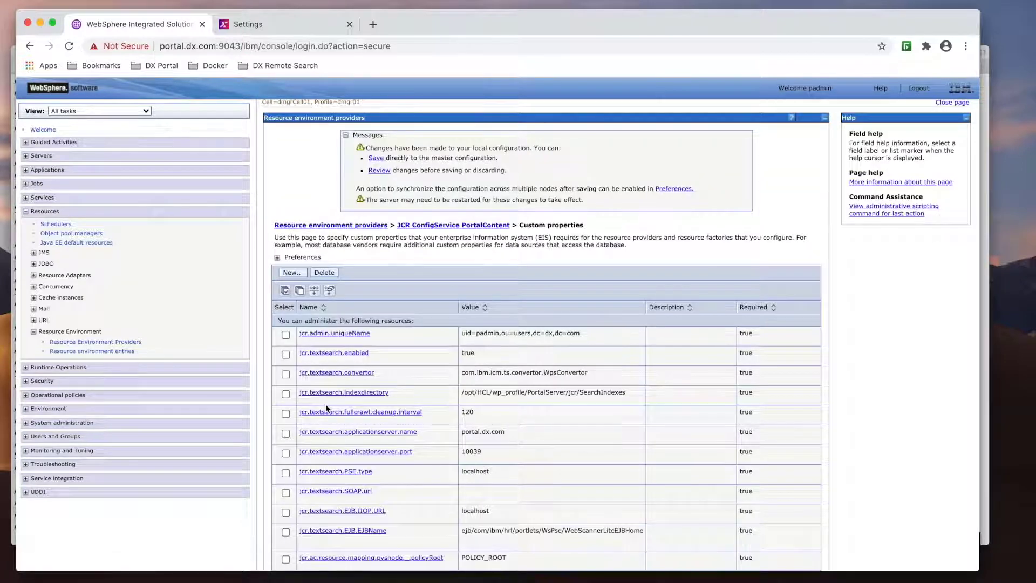
click(351, 393)
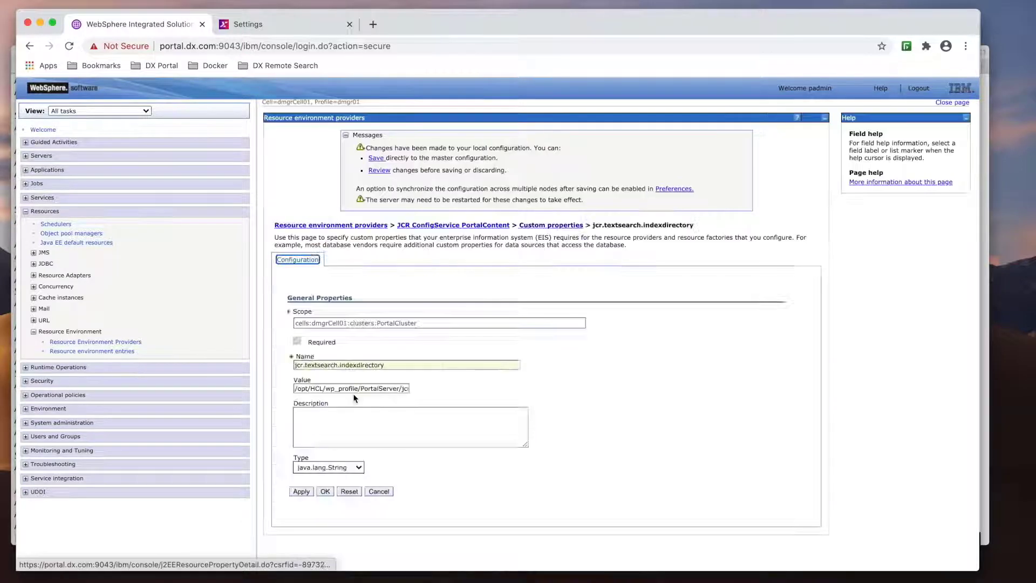
triple_click(381, 387)
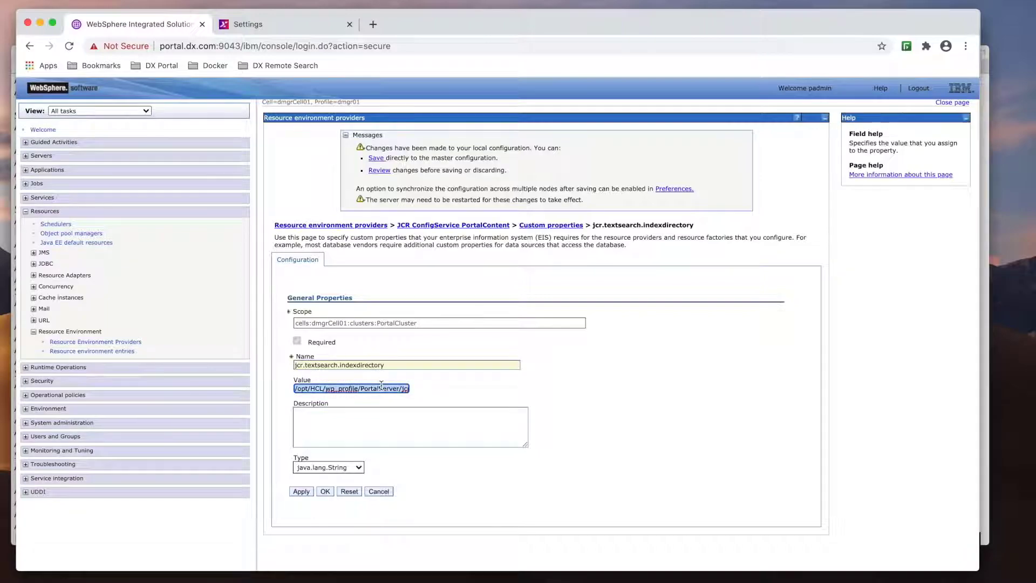
key(BackSpace)
key(super+v)
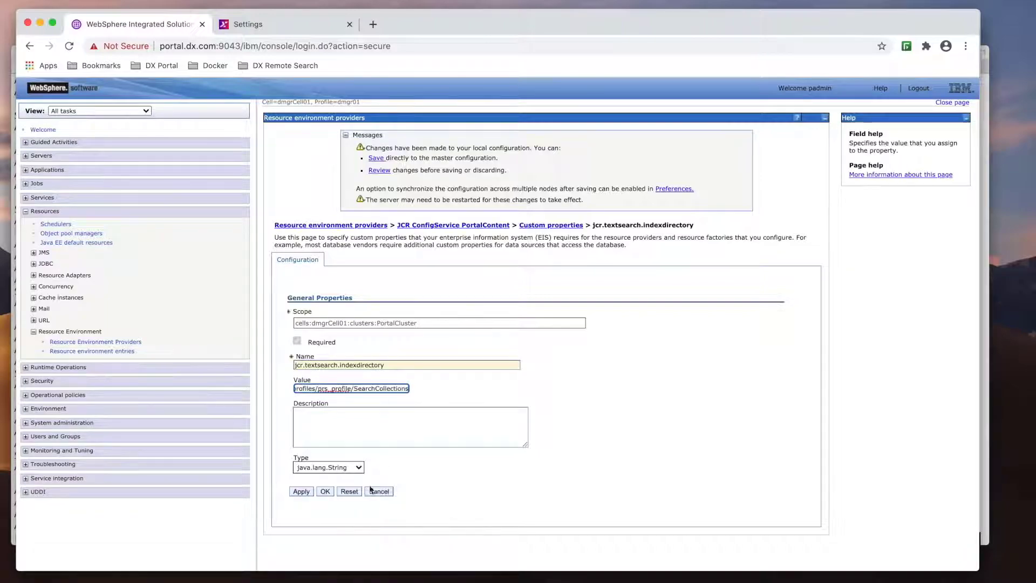
click(325, 491)
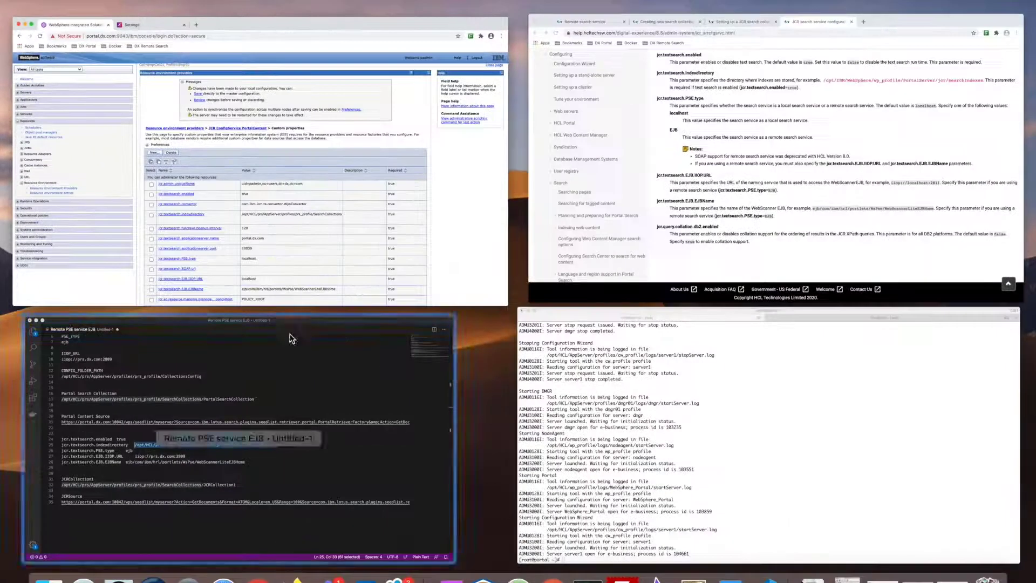
- Copy the PSE type value ejb and the IIOP URL from the notes
click(290, 339)
click(266, 336)
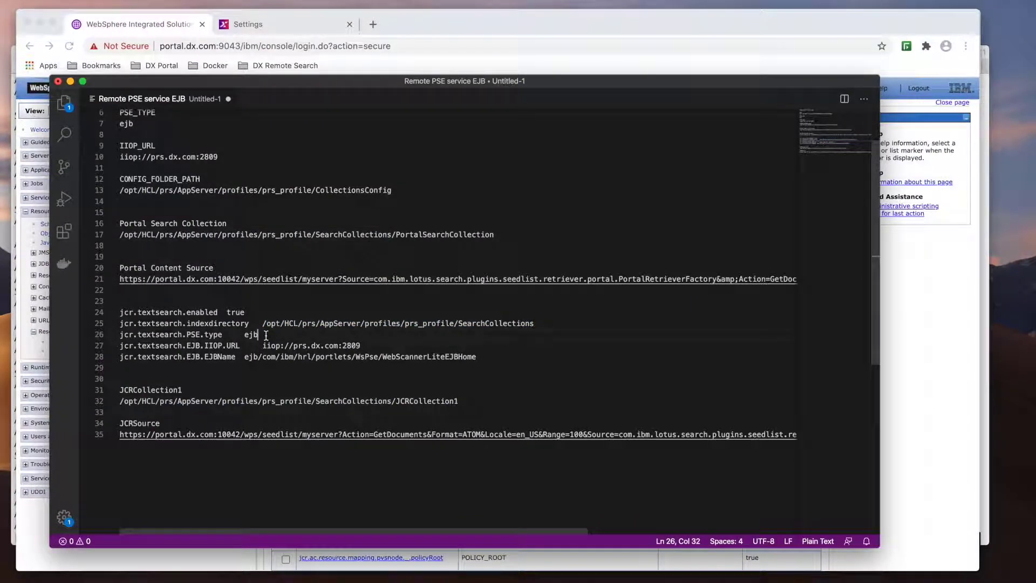
drag(266, 335, 248, 335)
drag(361, 346, 263, 348)
key(super+c)
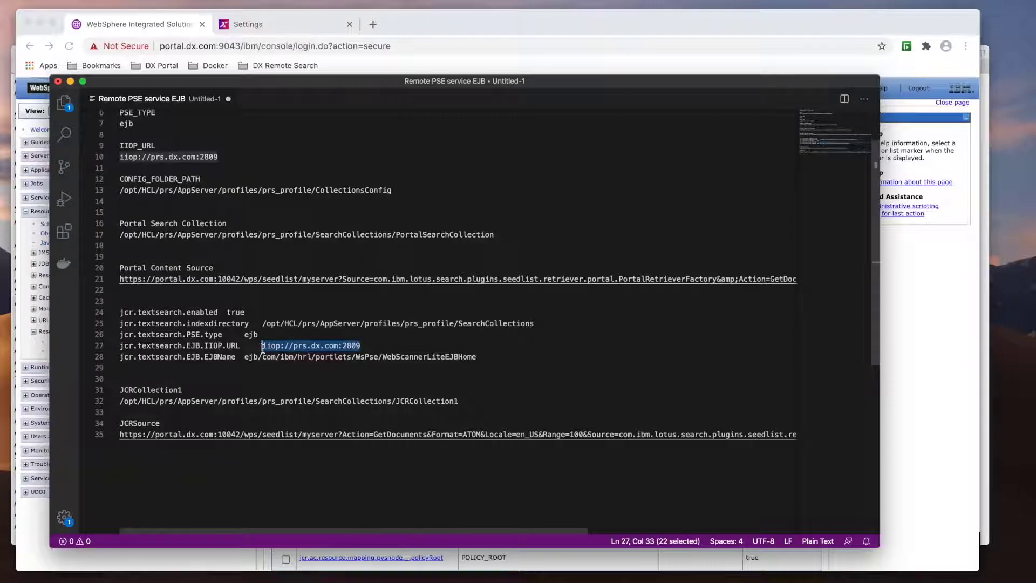
key(ctrl+Up)
click(376, 231)
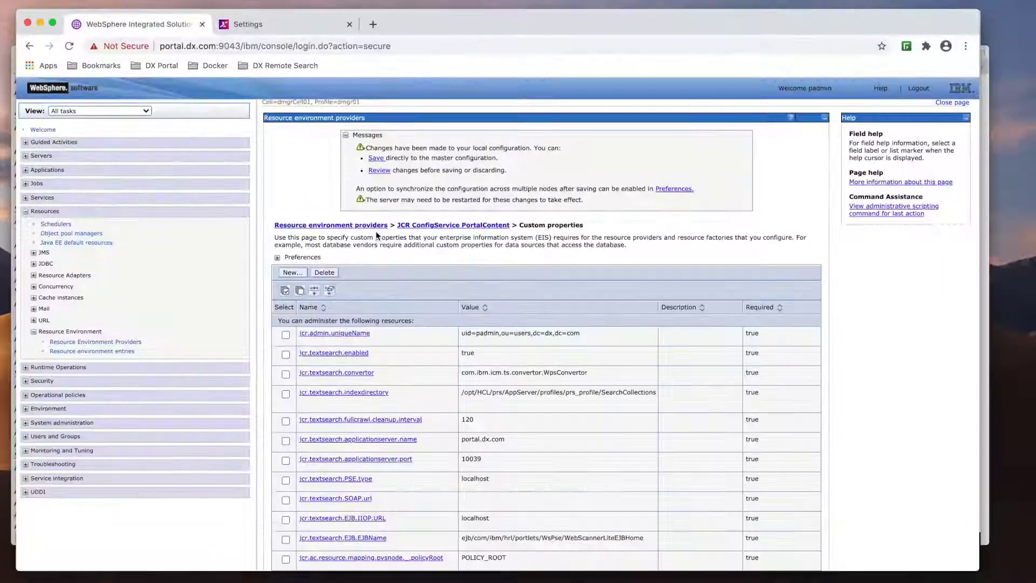
- Change the jcr.textsearch.PSE.type custom property from localhost to ejb
click(340, 479)
drag(346, 384, 245, 385)
key(BackSpace)
text(ejb)
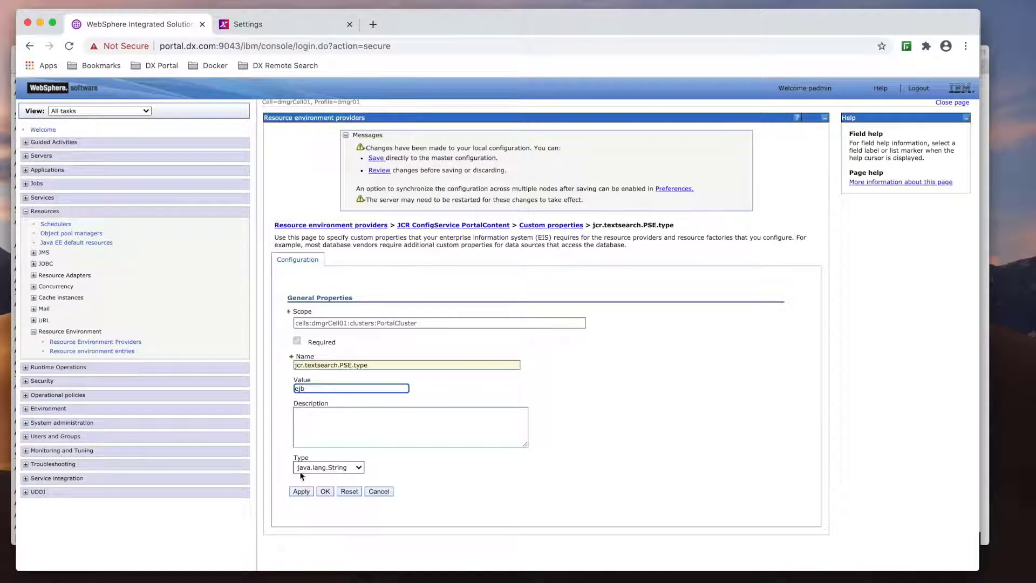
click(326, 491)
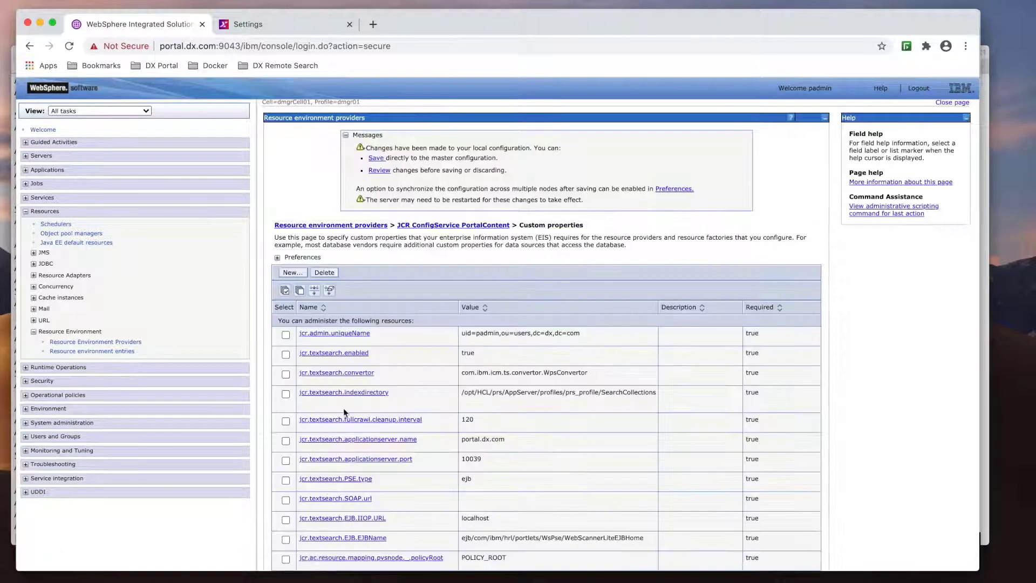
- Set jcr.textsearch.EJB.IIOP.URL to iiop://prs.dx.com:2809
scroll(344, 412, down, 1)
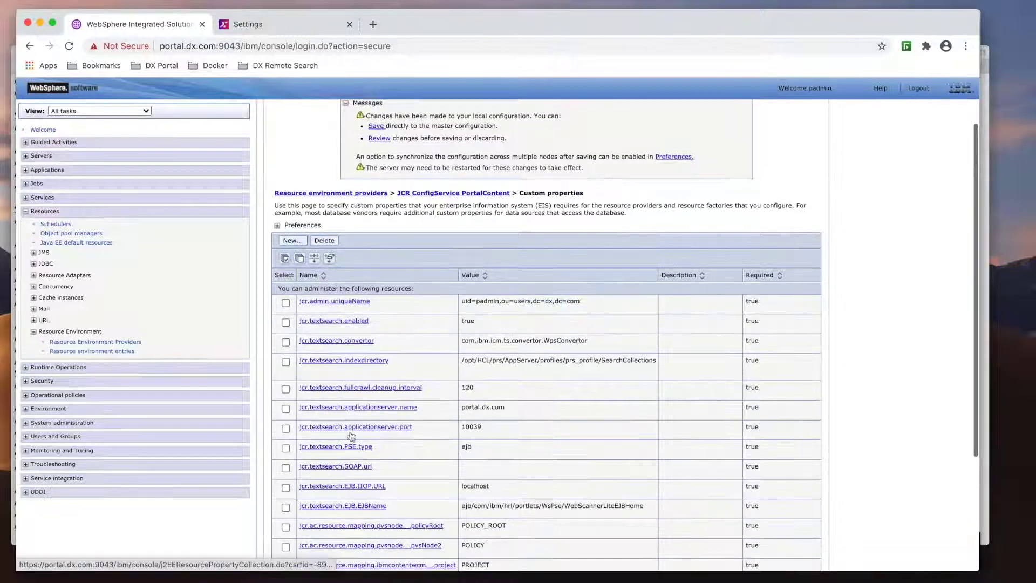
click(367, 487)
double_click(341, 388)
key(super+v)
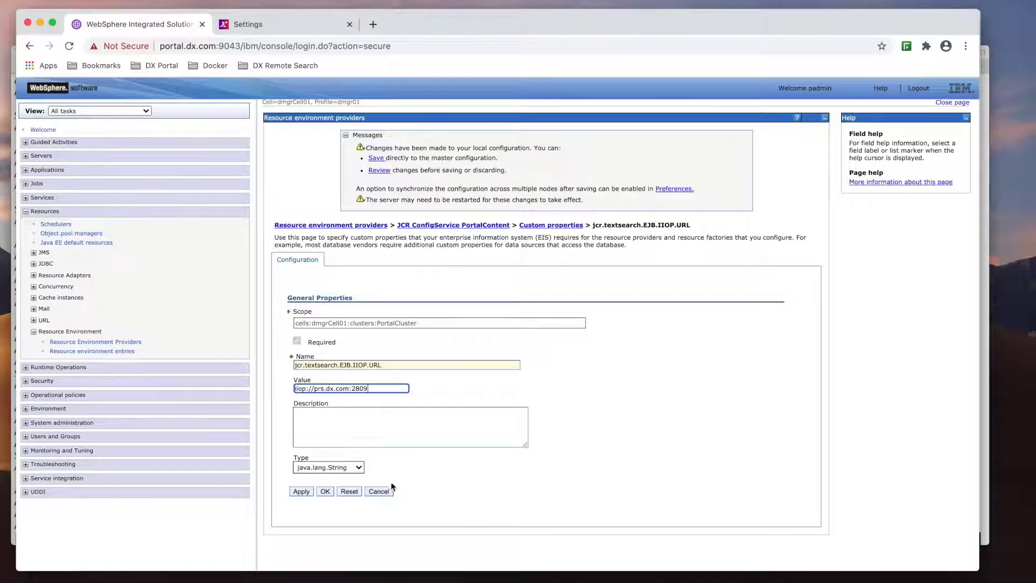
click(324, 492)
- Copy the EJB name value from the notes and return to the WebSphere console
key(ctrl+Up)
click(296, 406)
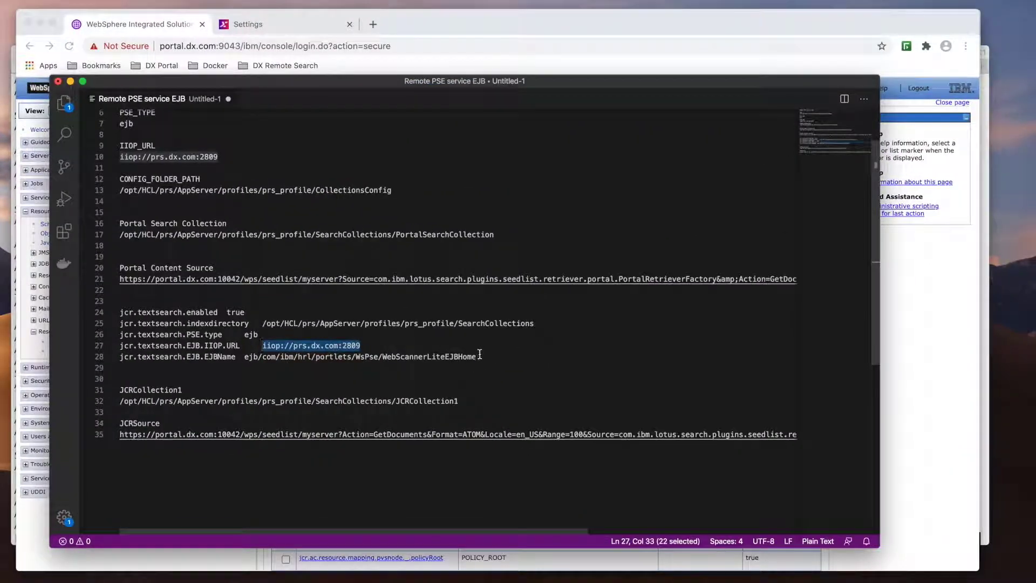
drag(477, 356, 245, 358)
key(ctrl+Up)
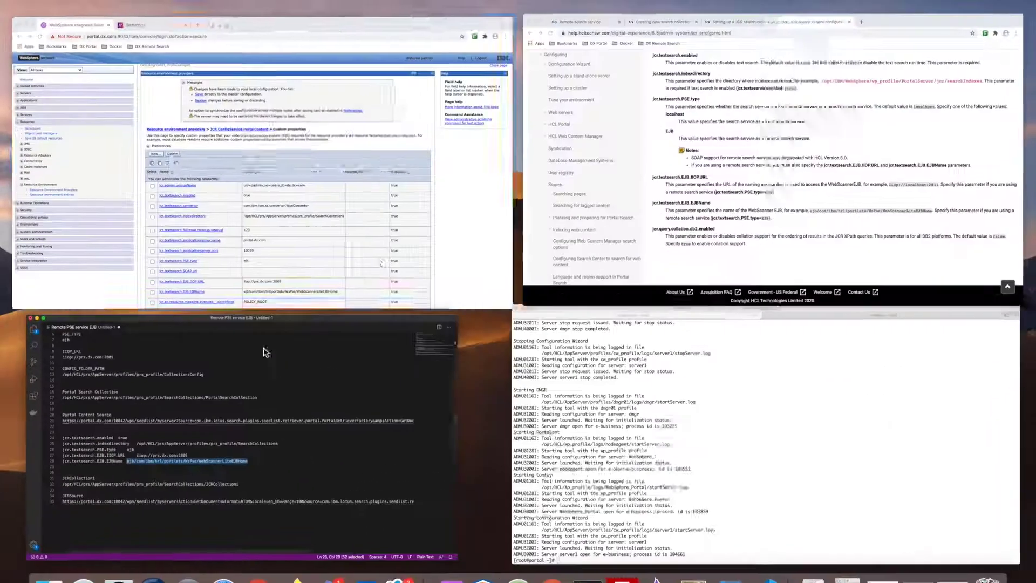
click(372, 248)
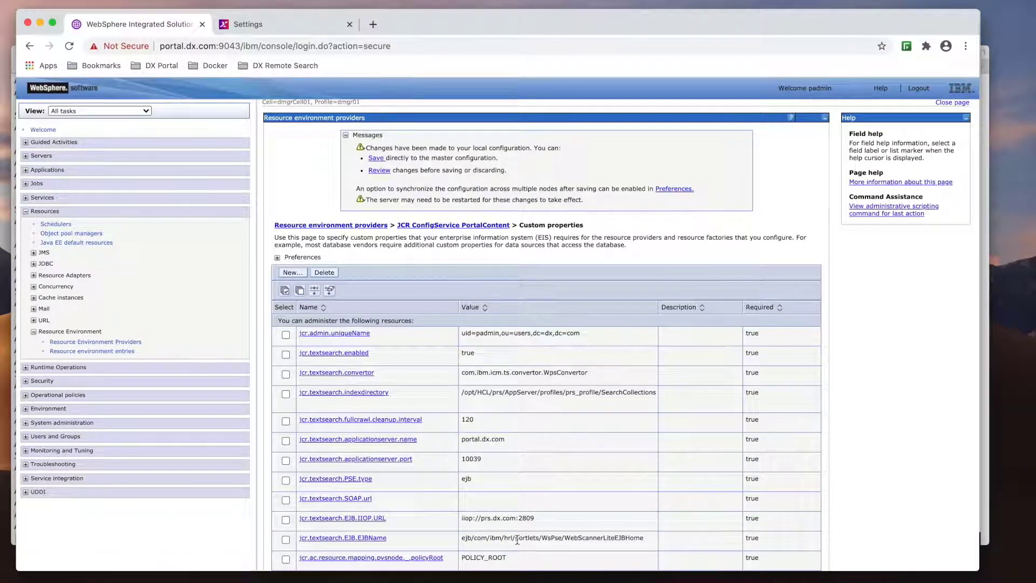
- Save the changes to the master configuration, then restart all servers with ./restartAll.sh
click(375, 159)
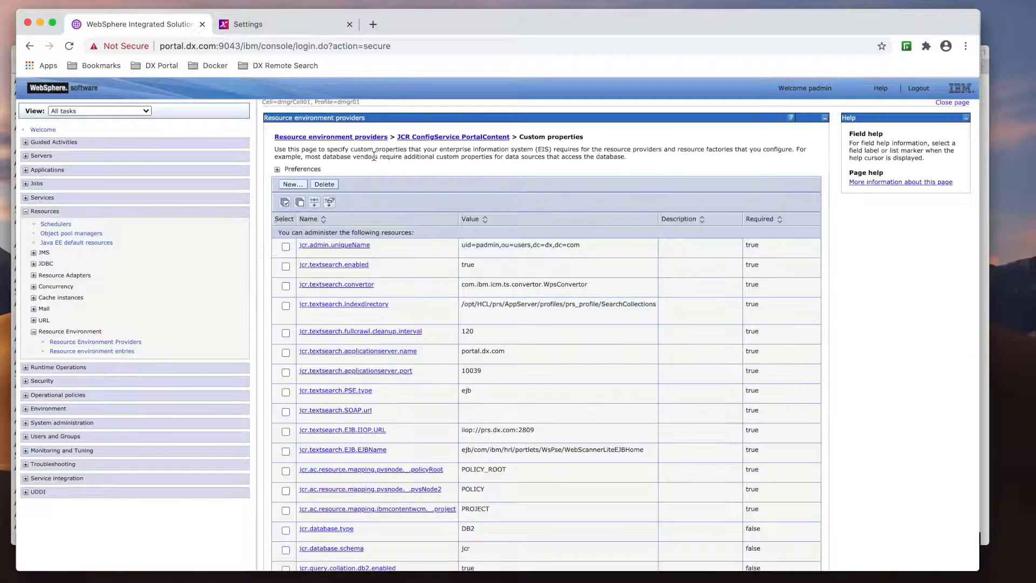
key(ctrl+Up)
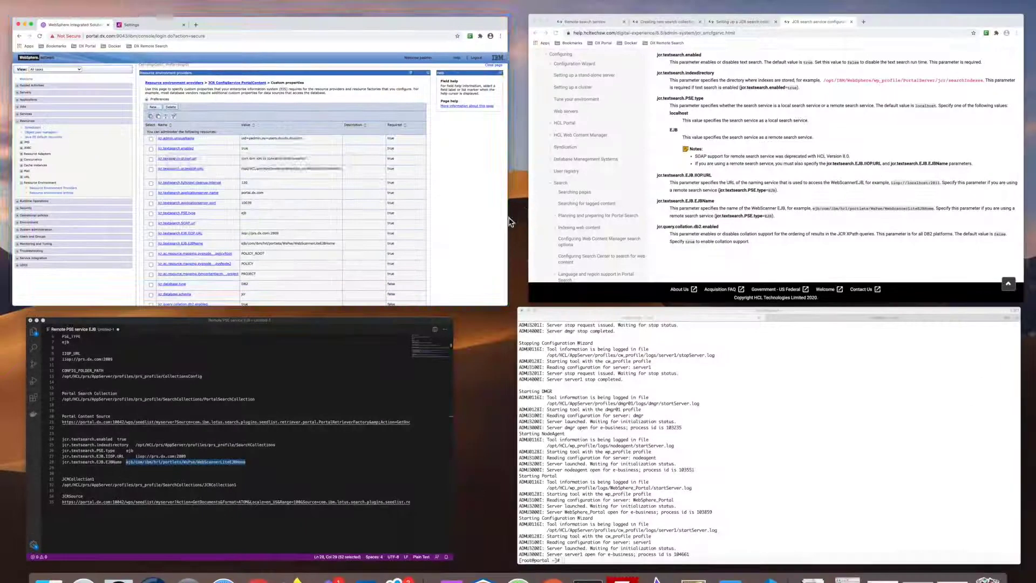
click(624, 370)
text(./restartAll.sh)
key(Return)
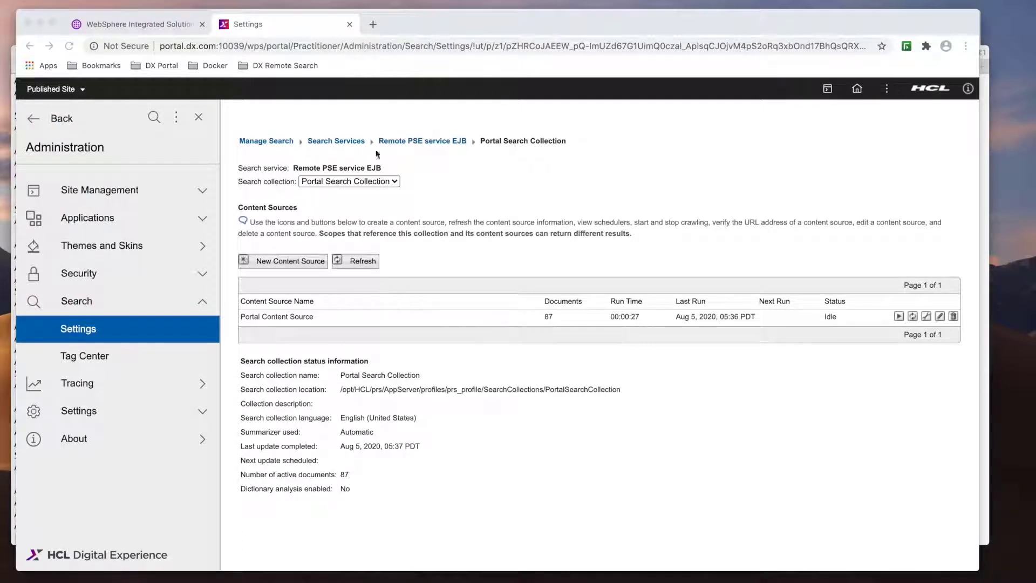
- Start a new search collection under Remote PSE service EJB with the JCRCollection1 folder path as its location
click(406, 142)
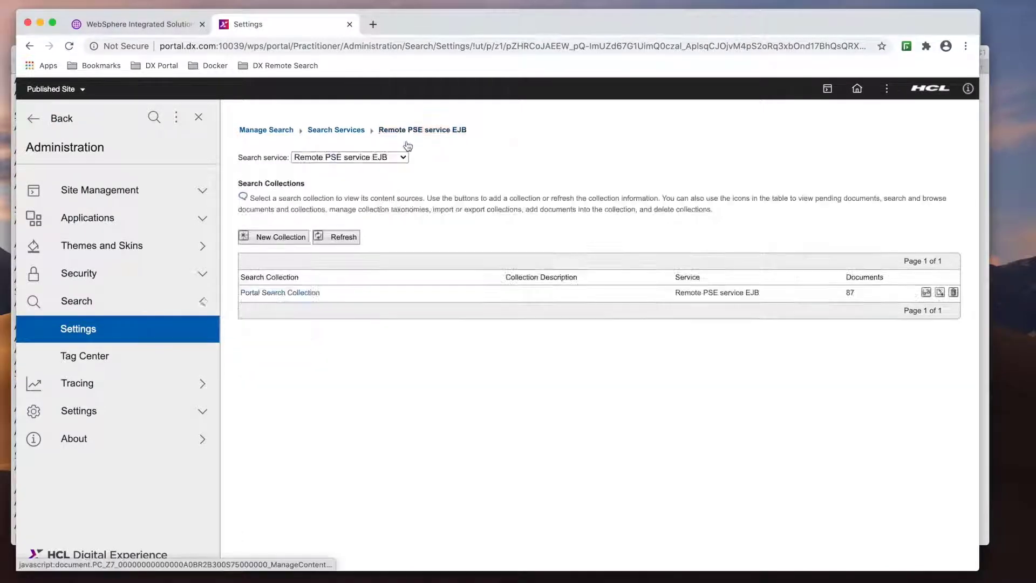
click(286, 238)
key(ctrl+Up)
click(239, 426)
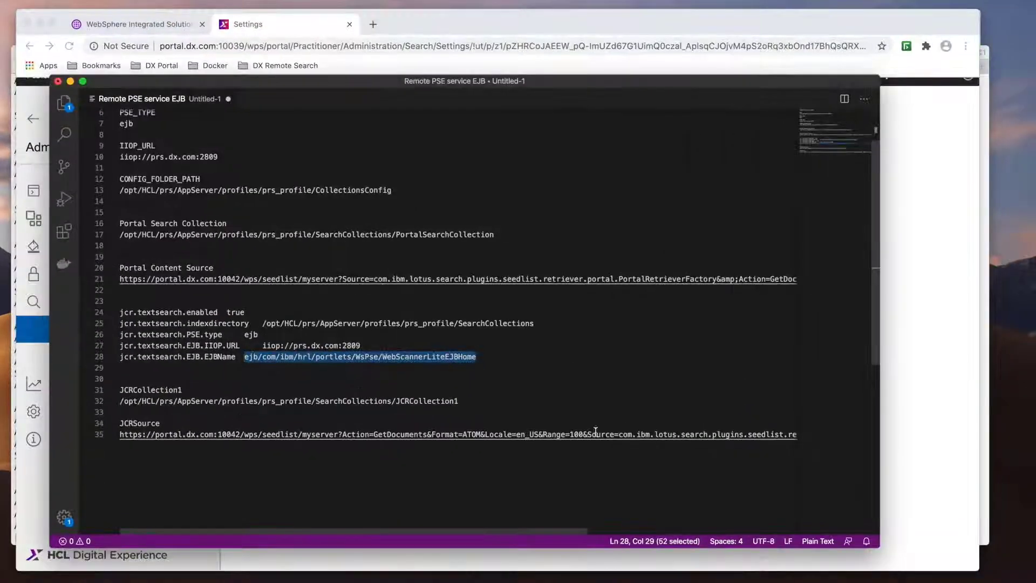
drag(477, 405, 119, 401)
key(super+c)
key(ctrl+Up)
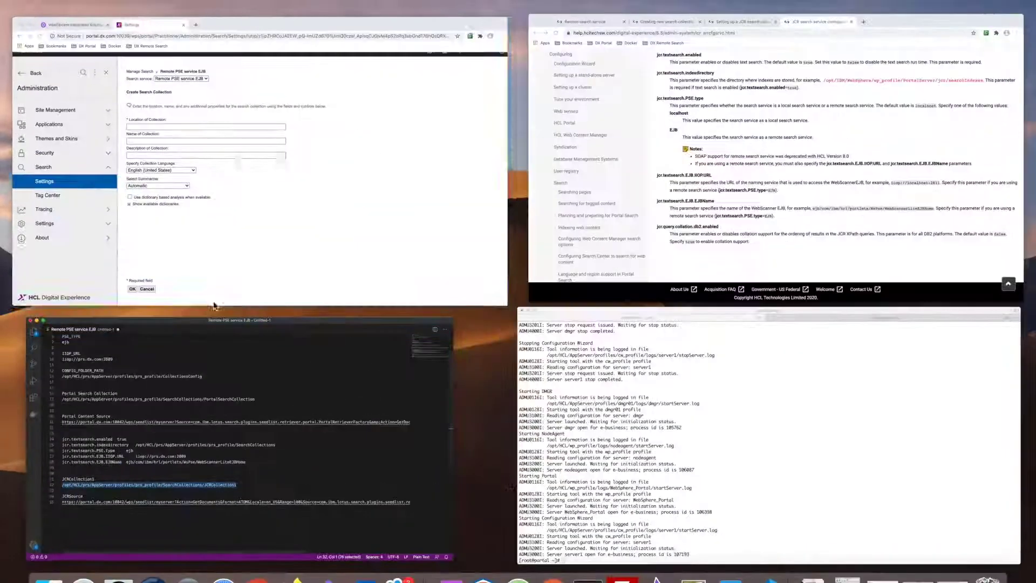
click(215, 267)
click(266, 223)
key(super+v)
- Name the collection JCRCollection1 and create it
key(ctrl+Up)
click(250, 377)
drag(184, 390, 116, 388)
key(super+c)
key(ctrl+Up)
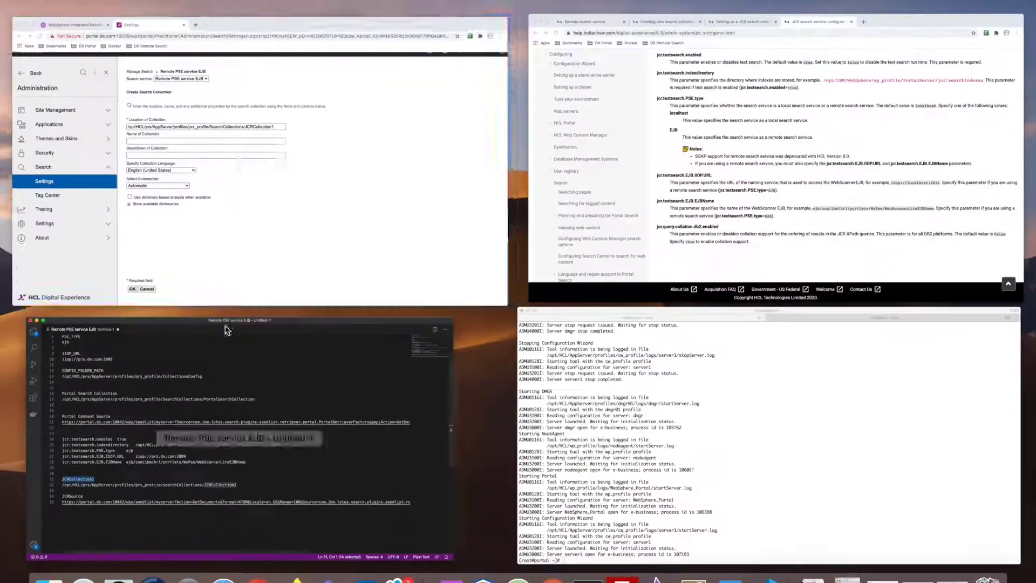
click(265, 238)
click(259, 251)
key(super+v)
click(248, 540)
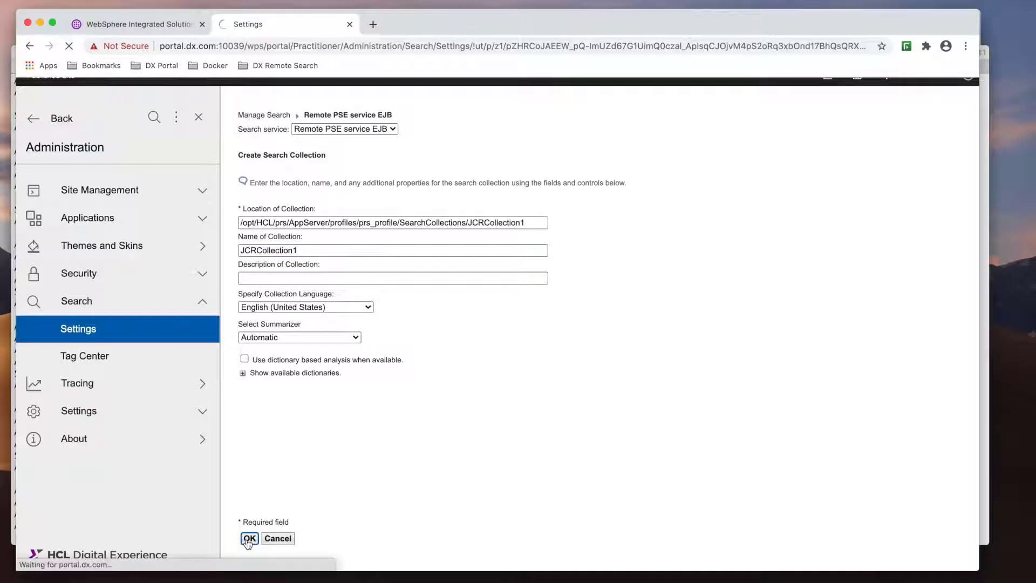
click(279, 338)
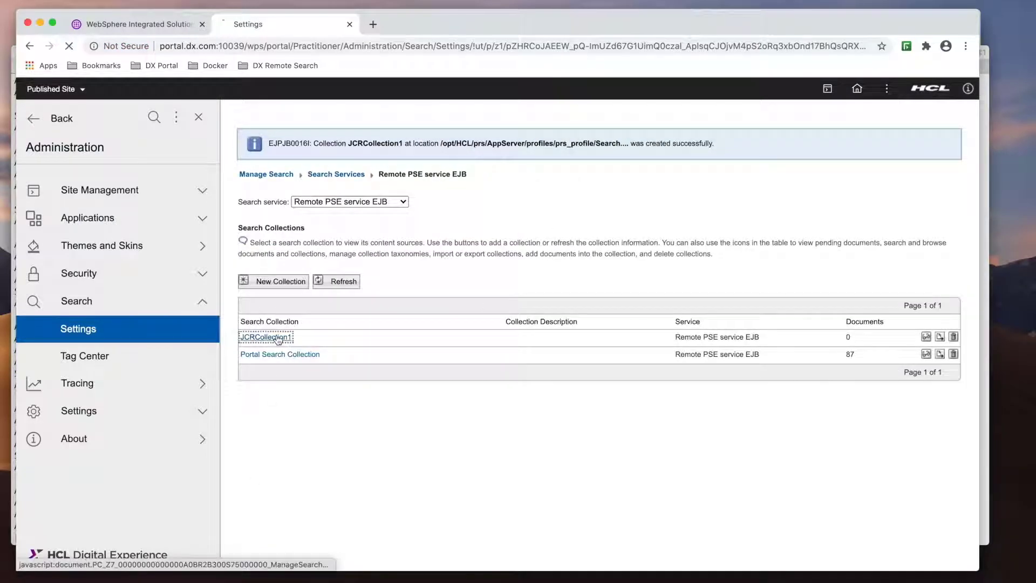
- Add a Seedlist provider content source JCRSource to JCRCollection1 with the JCR seedlist URL
click(291, 262)
click(360, 183)
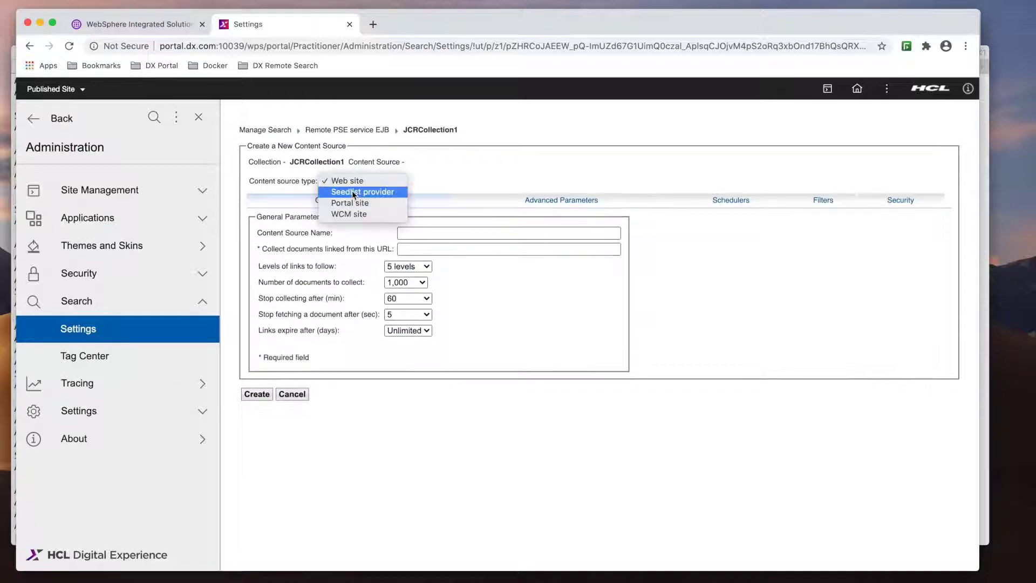
click(351, 192)
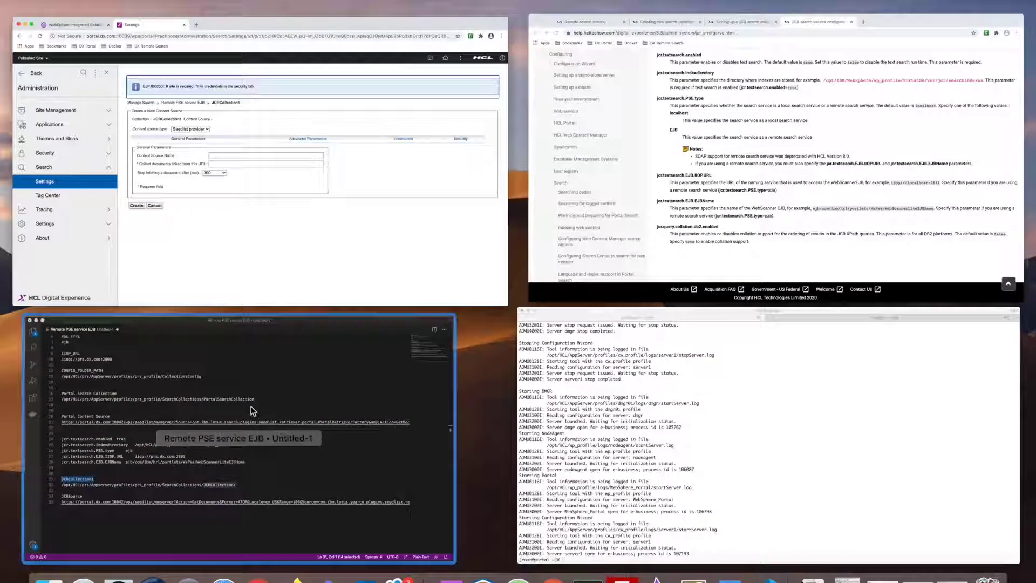
click(250, 409)
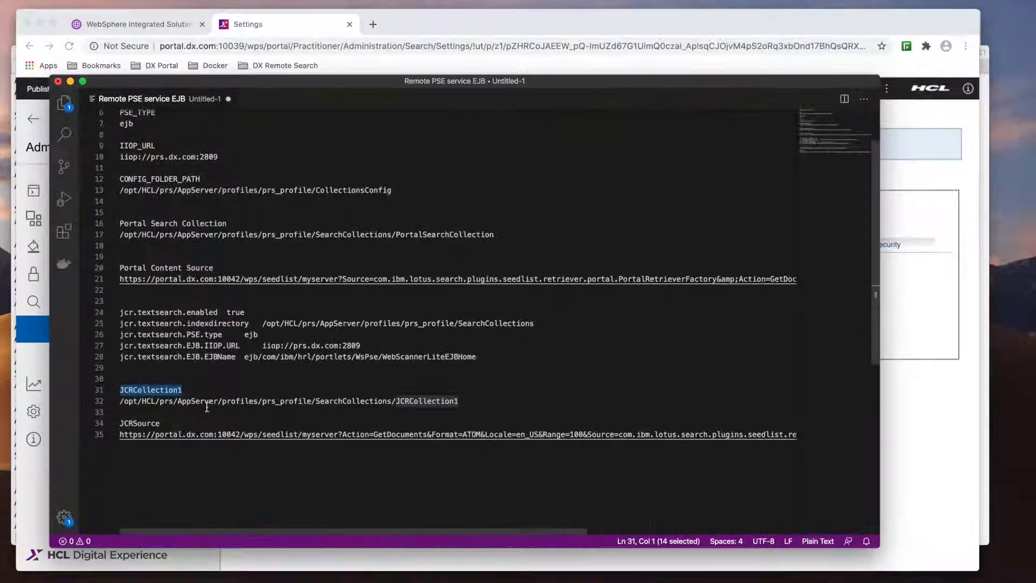
click(125, 436)
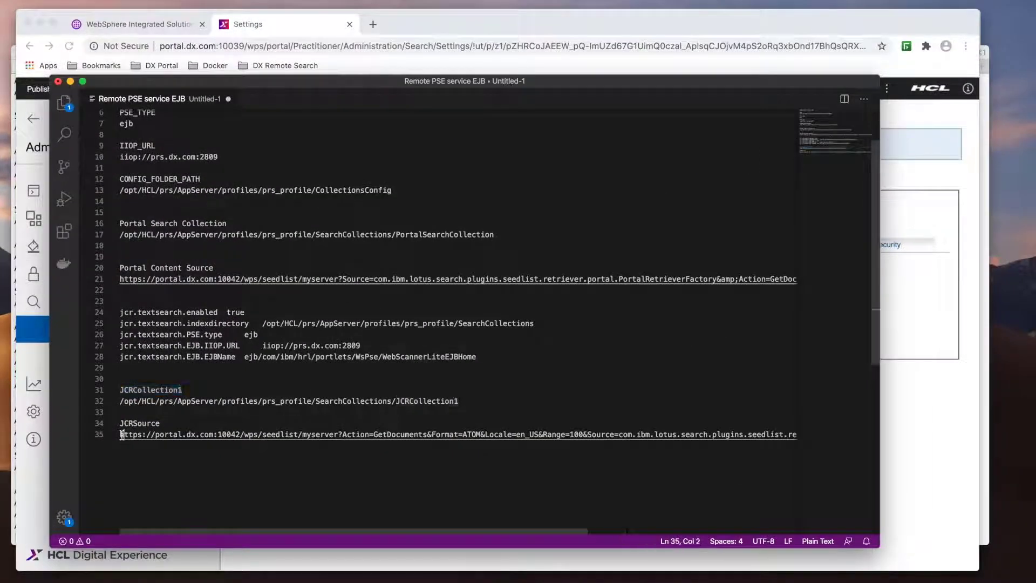
key(shift+End)
key(ctrl+c)
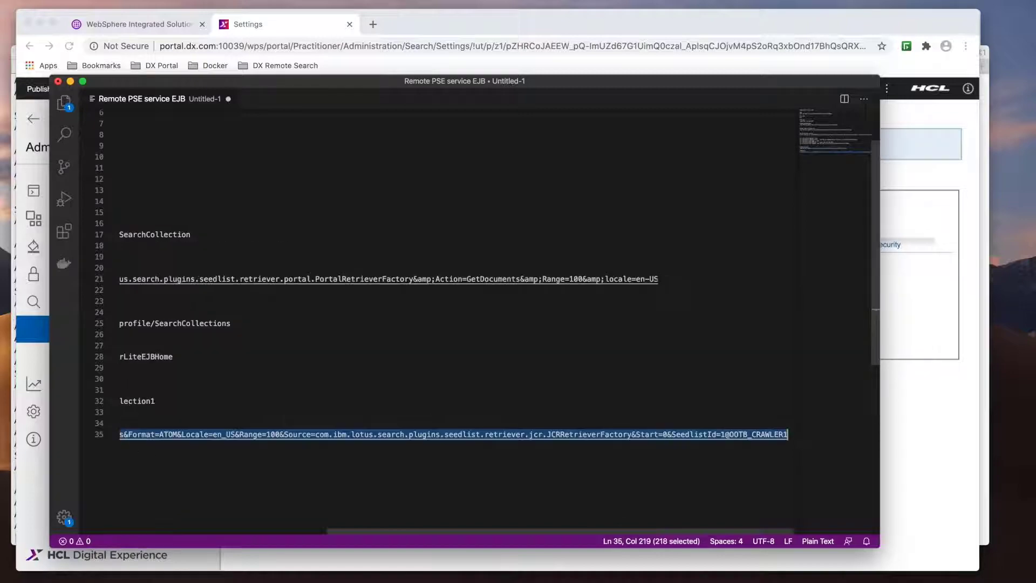
key(ctrl+Up)
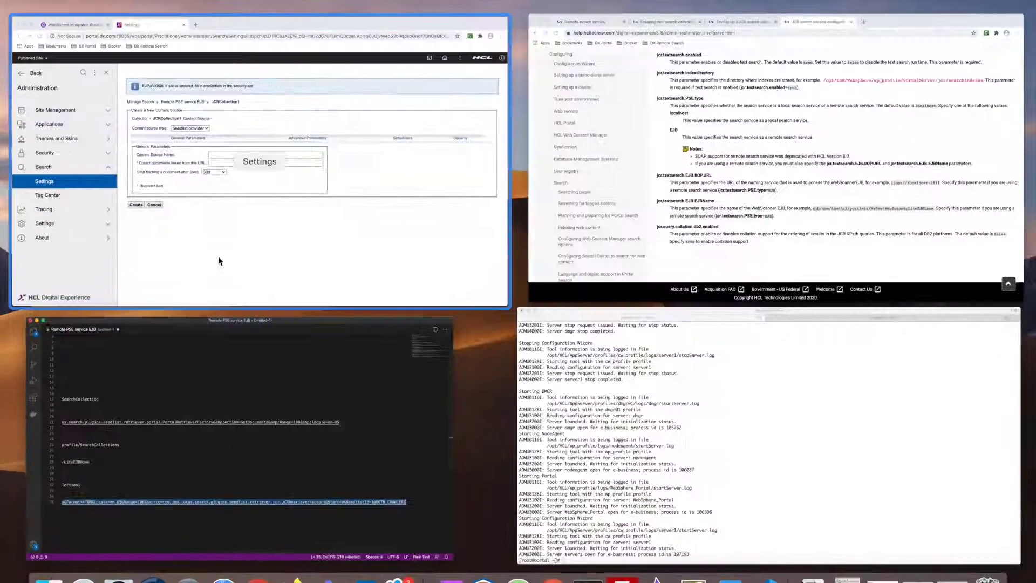
click(219, 252)
click(408, 277)
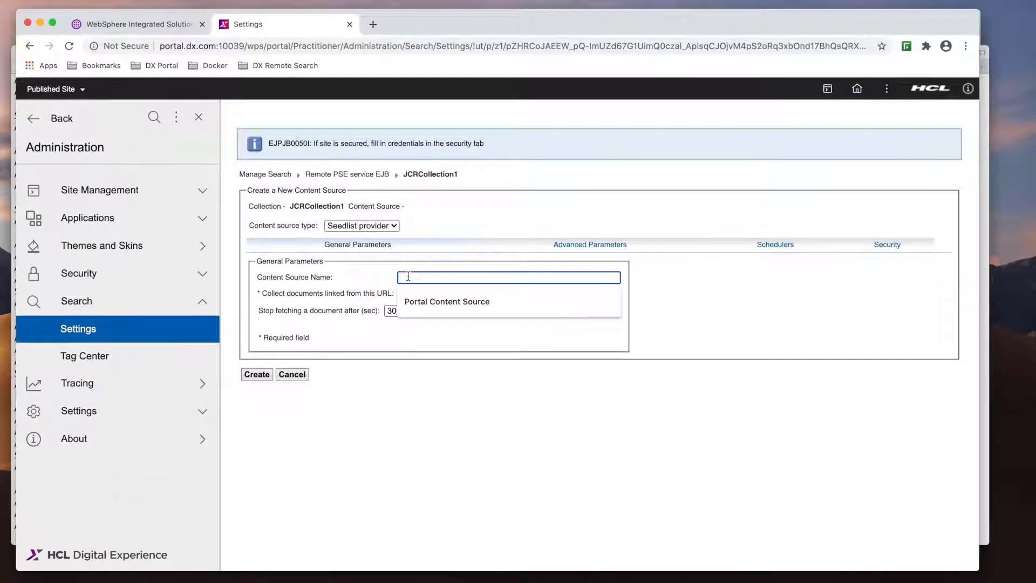
text(JCRSource)
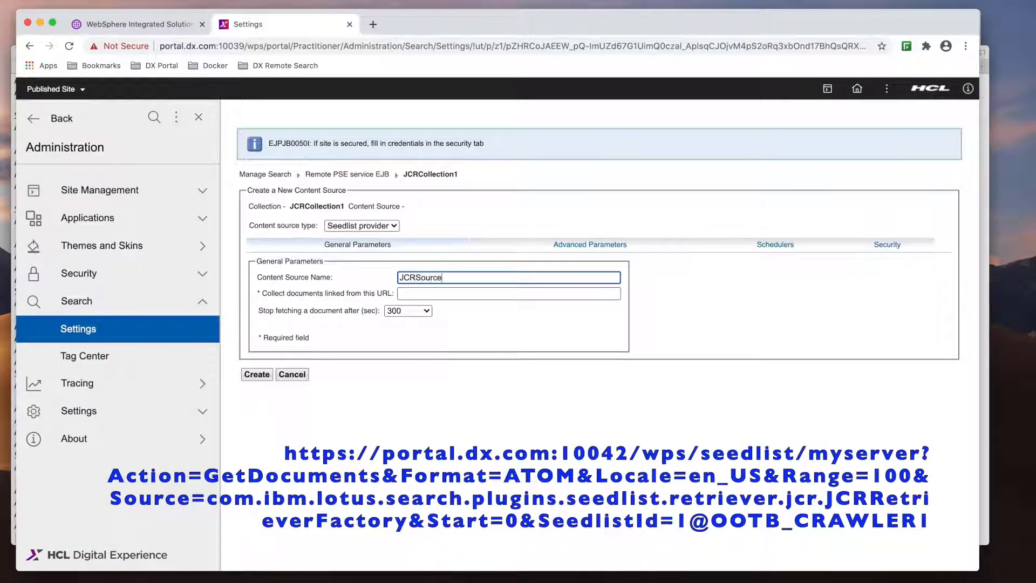
click(418, 293)
key(ctrl+v)
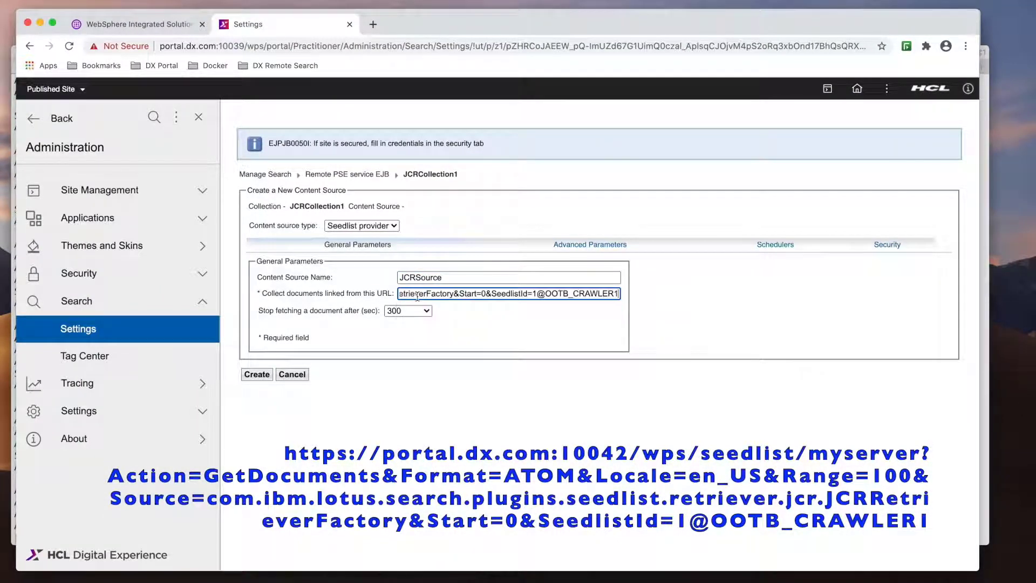
key(Home)
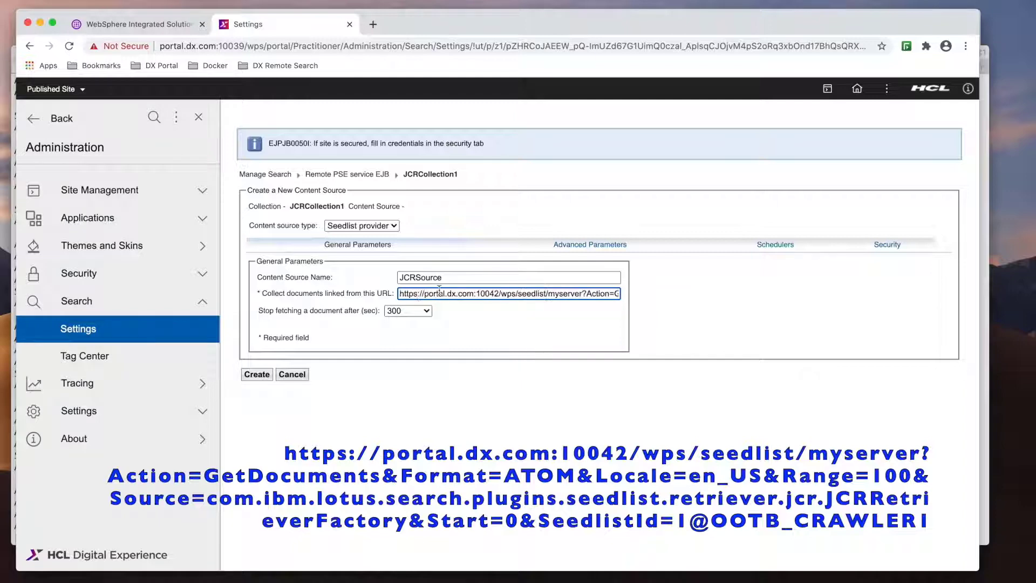
- Add an HTTP Basic security realm with the admin credentials and create JCRSource
click(591, 245)
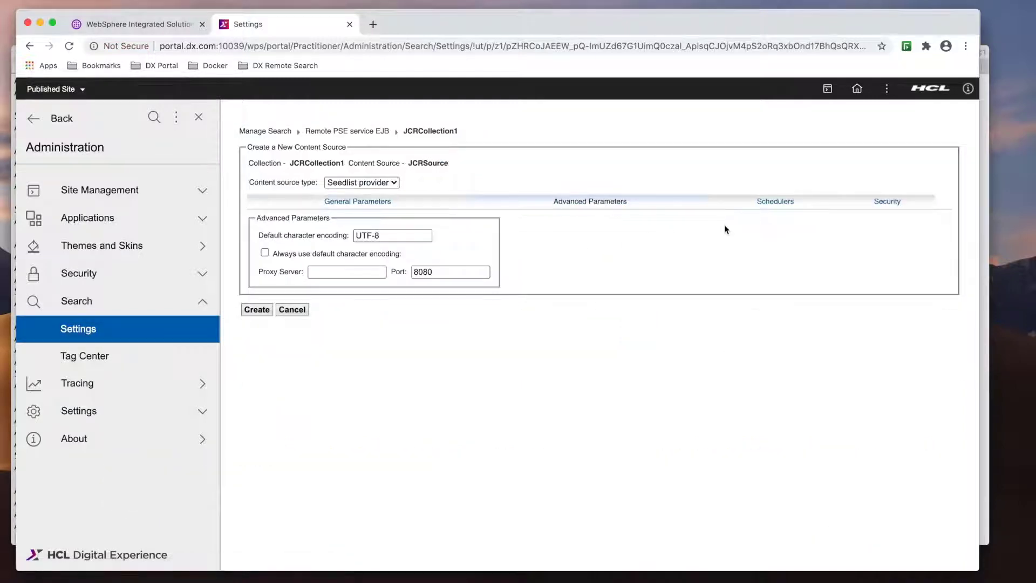
click(777, 202)
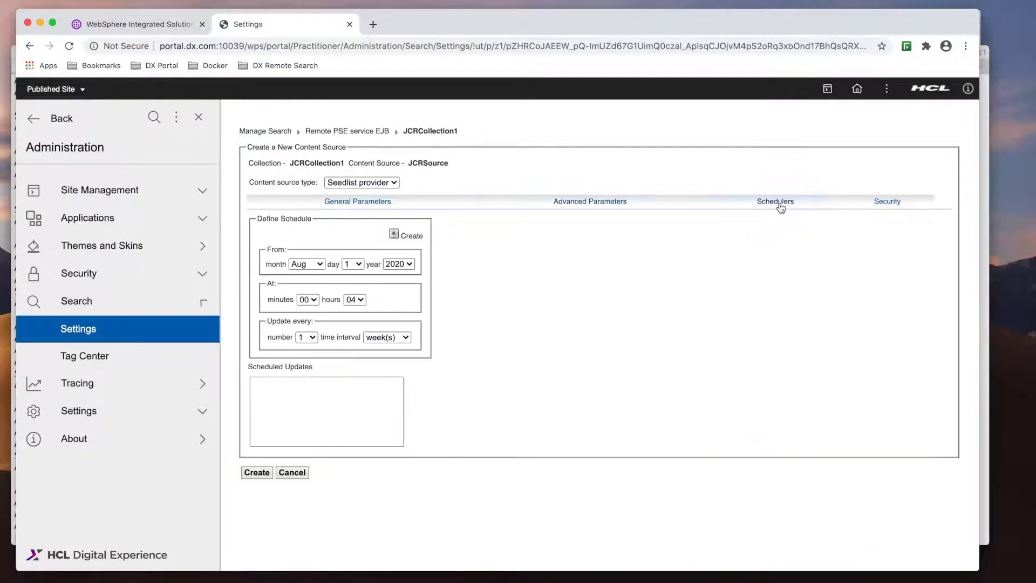
click(891, 204)
click(274, 293)
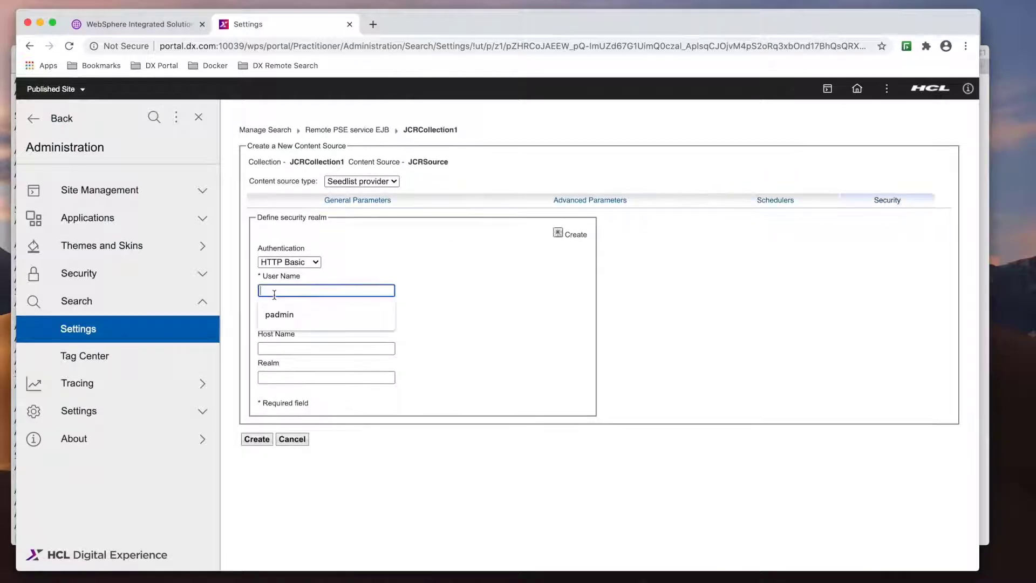
text(padmin)
key(Tab)
text(p)
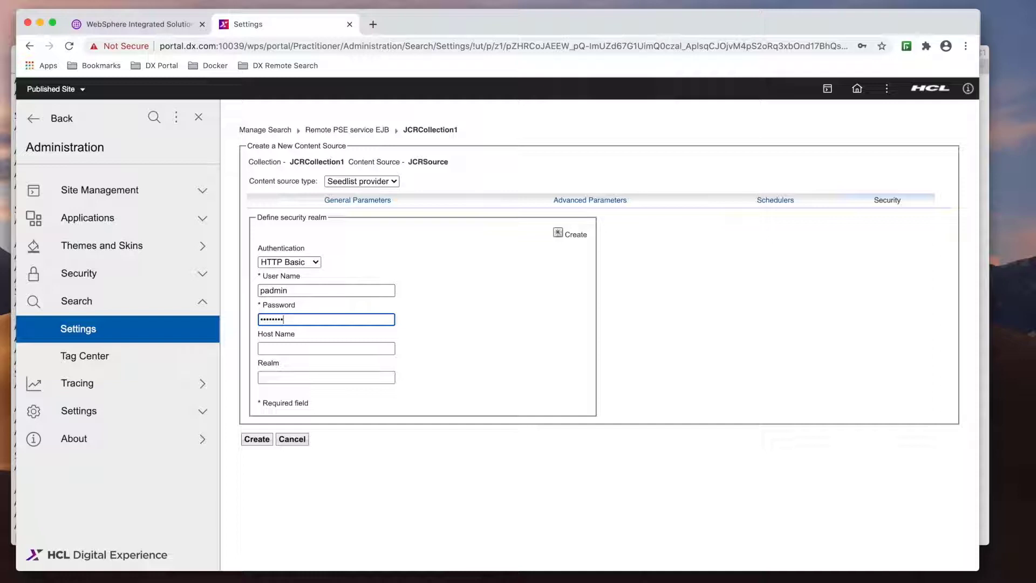
click(559, 233)
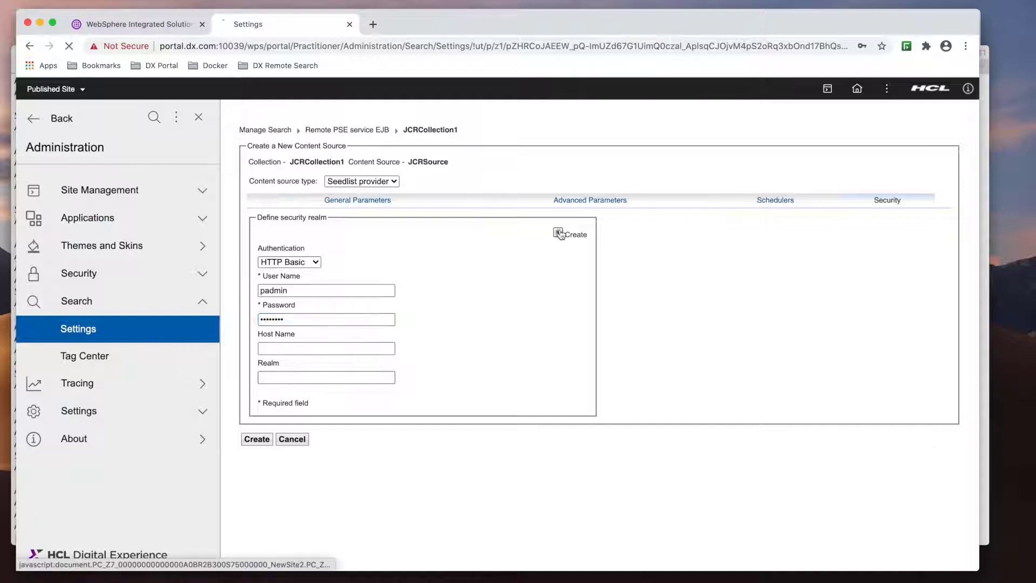
click(257, 440)
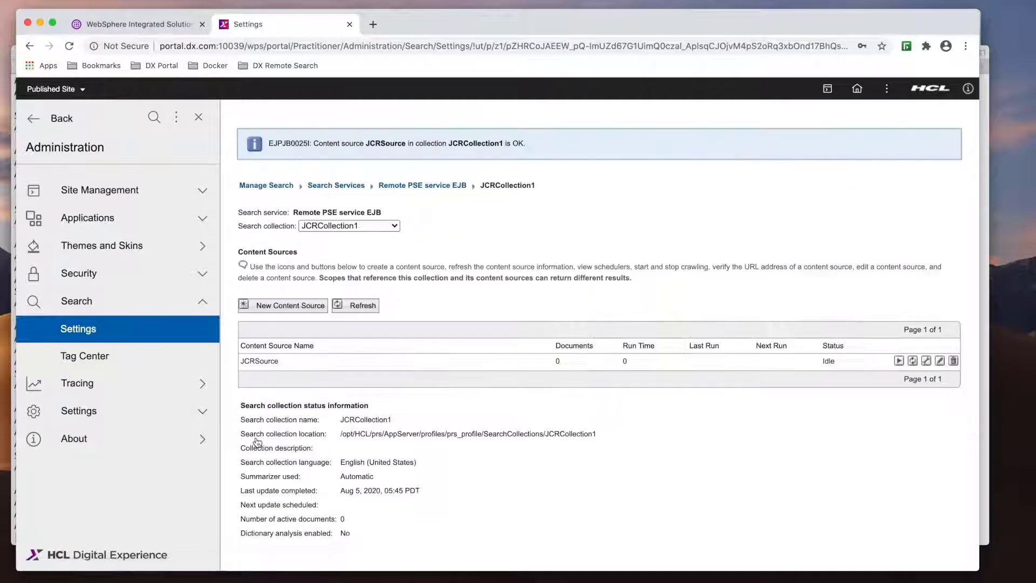
- Crawl JCRSource into JCRCollection1 (1,374 documents), then go to Web Content authoring
click(899, 361)
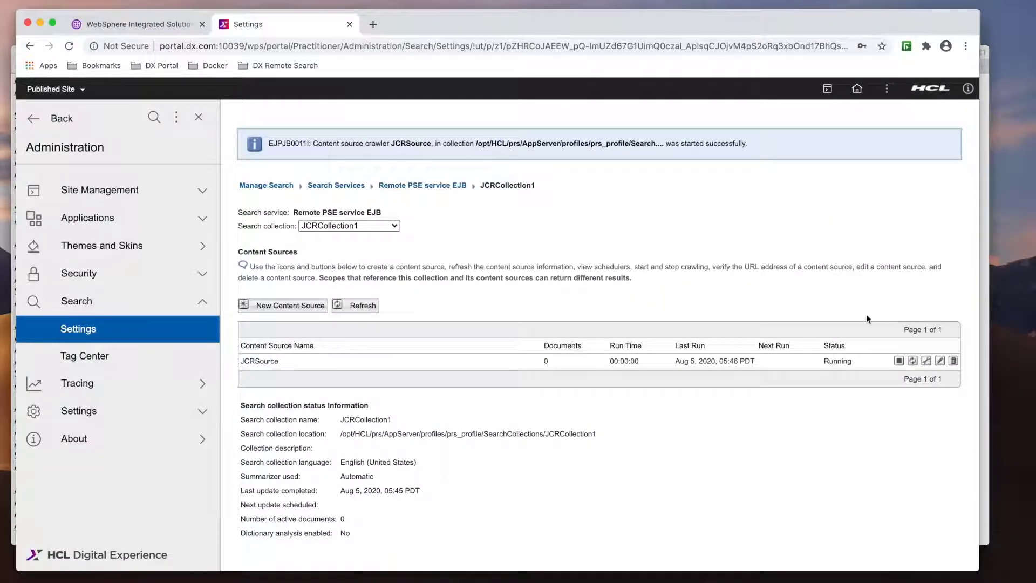
click(363, 306)
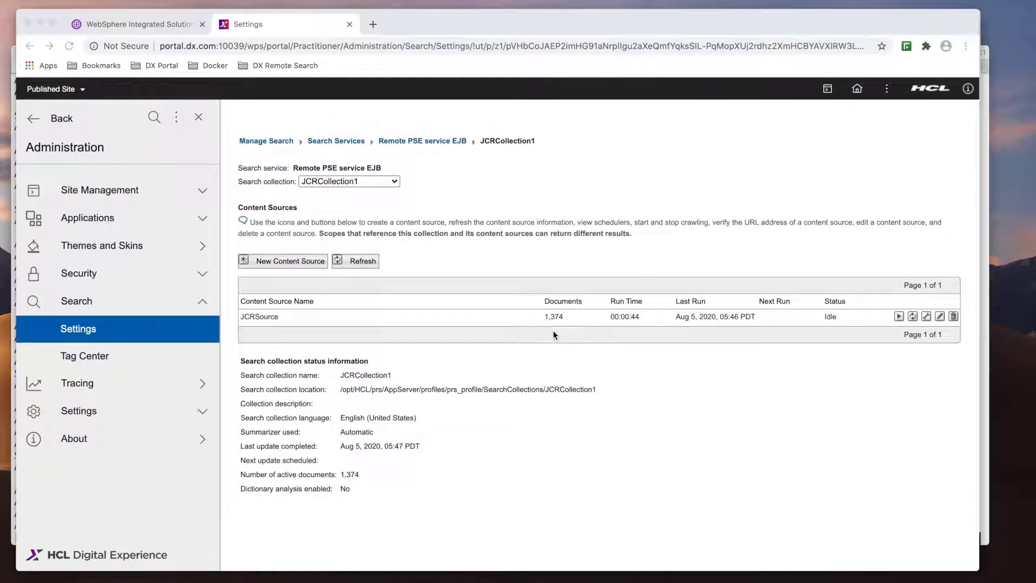
click(857, 89)
click(808, 141)
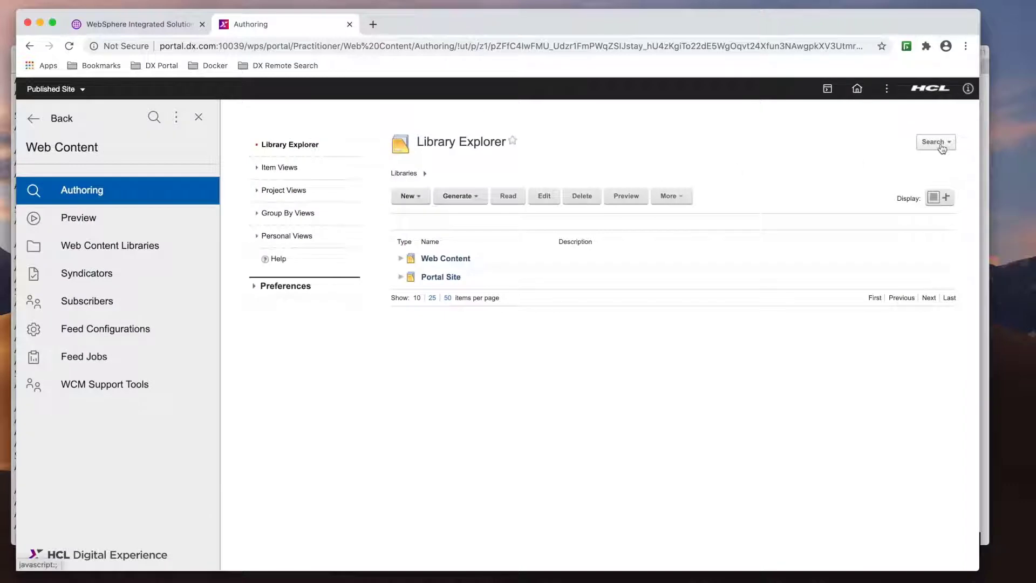
- Search all libraries for 'sample', finding Sample Article and Sample Article 2
click(935, 142)
click(877, 160)
text(sample)
key(Return)
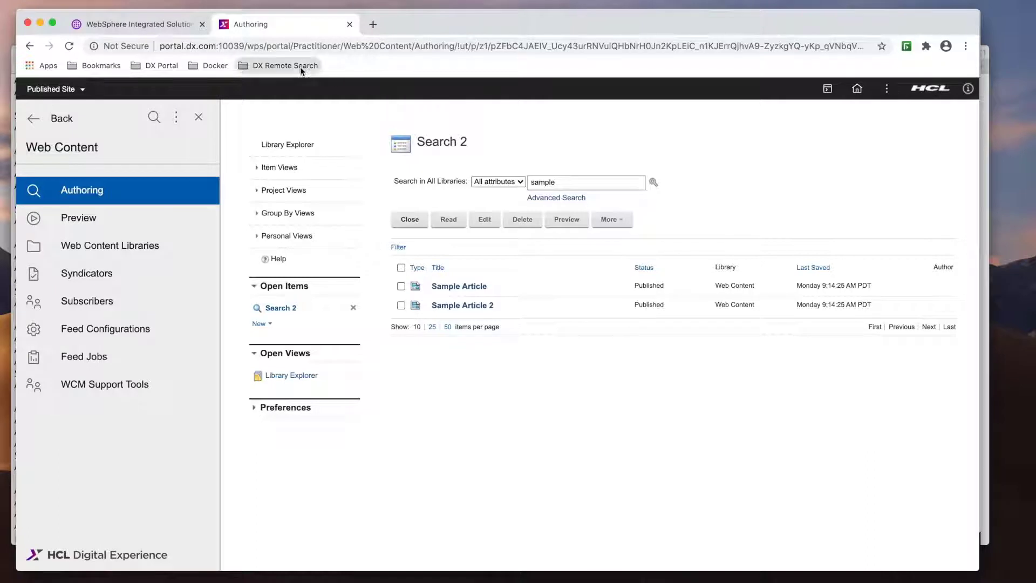
- Open the portal welcome page via the DX Remote Search > Portal 9.5 > Portal bookmark
click(285, 65)
mouse_move(338, 86)
click(463, 87)
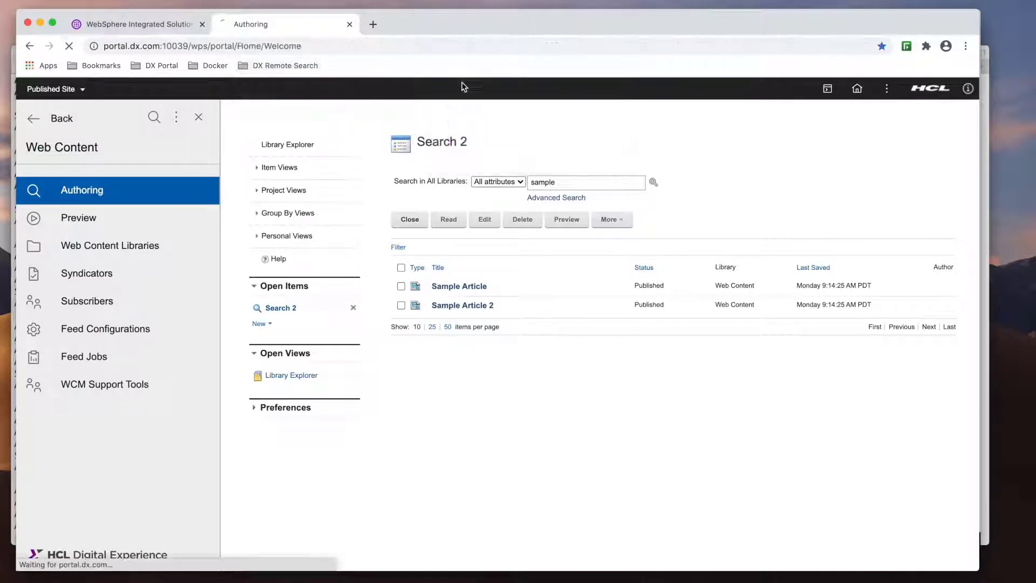
- Search the portal for 'welcome' across All Sources, returning 5 results
click(689, 115)
text(welcome)
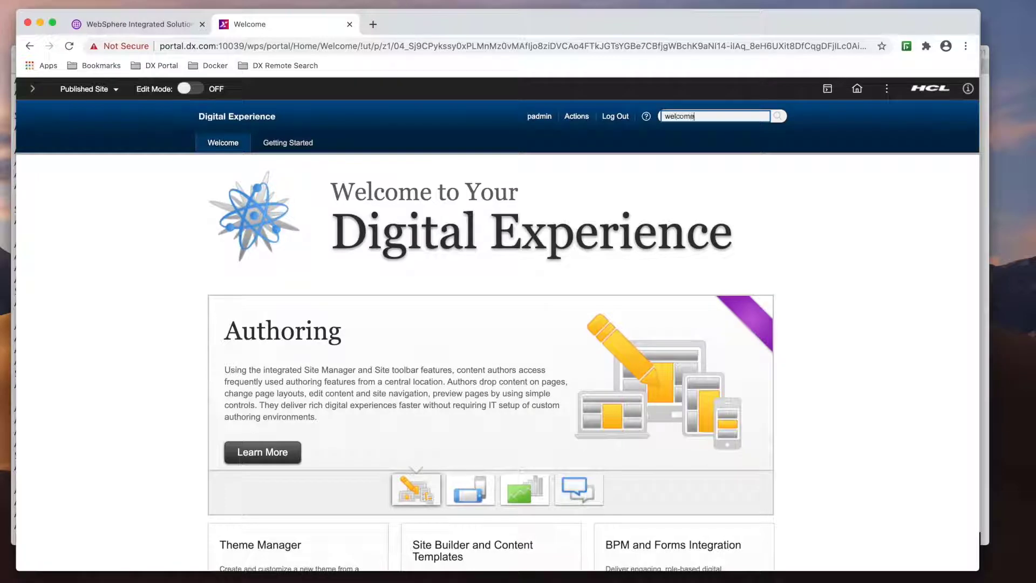
key(Return)
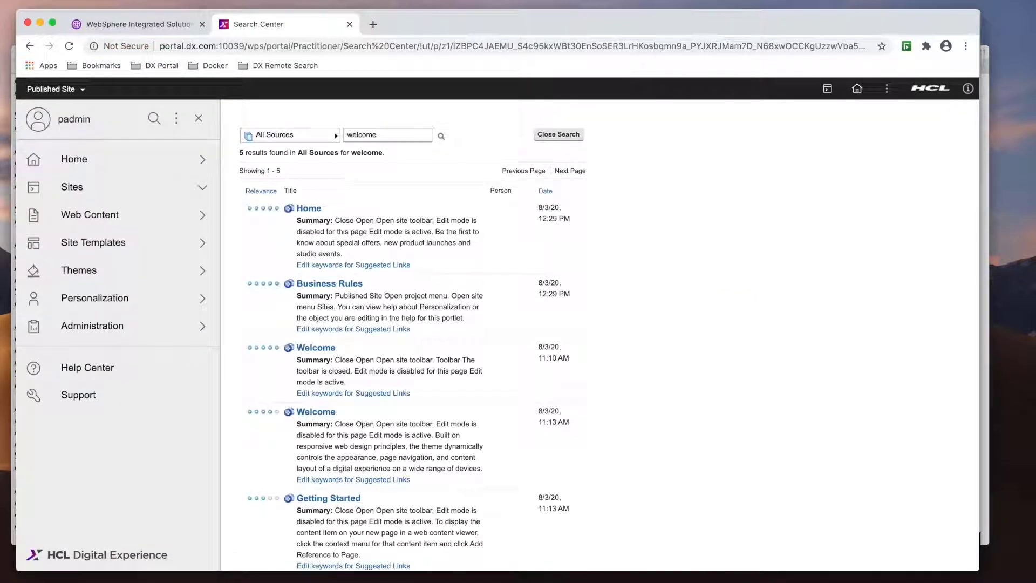